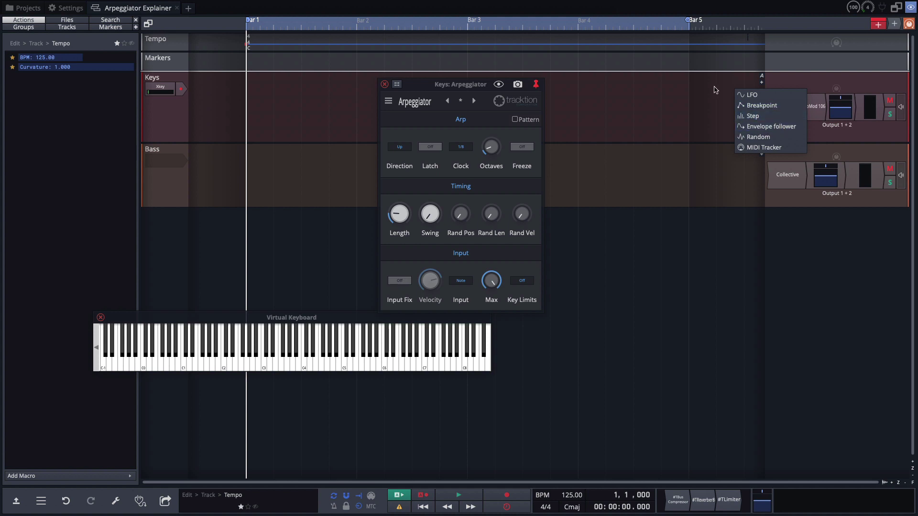
# Delete the Arpeggiator plugin from the Keys track and check the RetroMod 106 synth's window
pyautogui.click(713, 111)
pyautogui.click(774, 116)
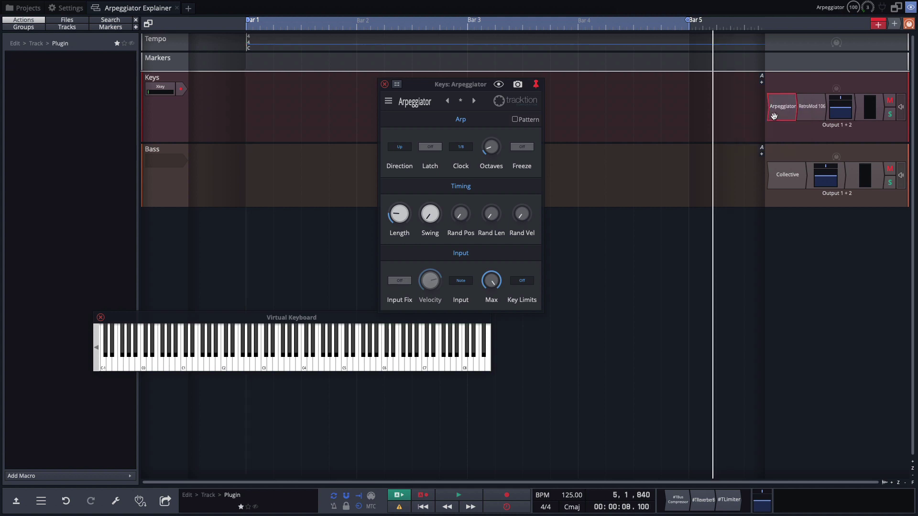
pyautogui.press('Delete')
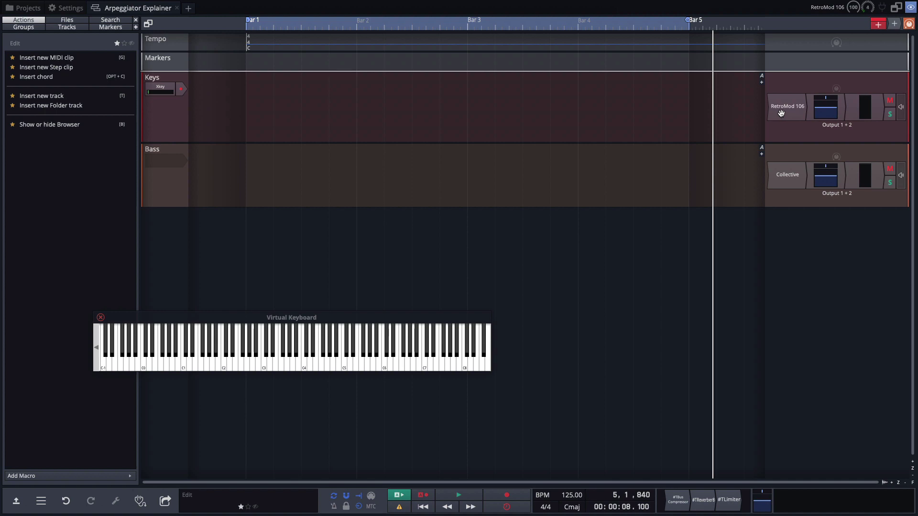
pyautogui.doubleClick(781, 113)
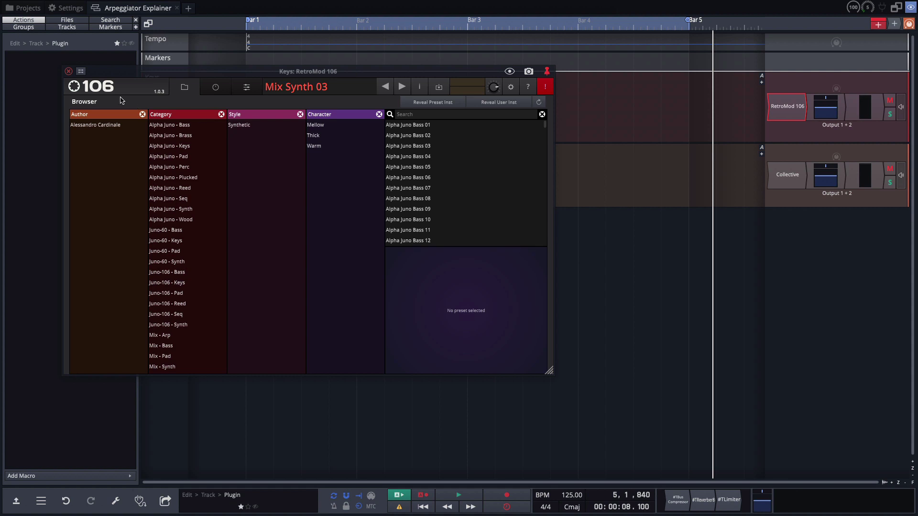
pyautogui.click(69, 70)
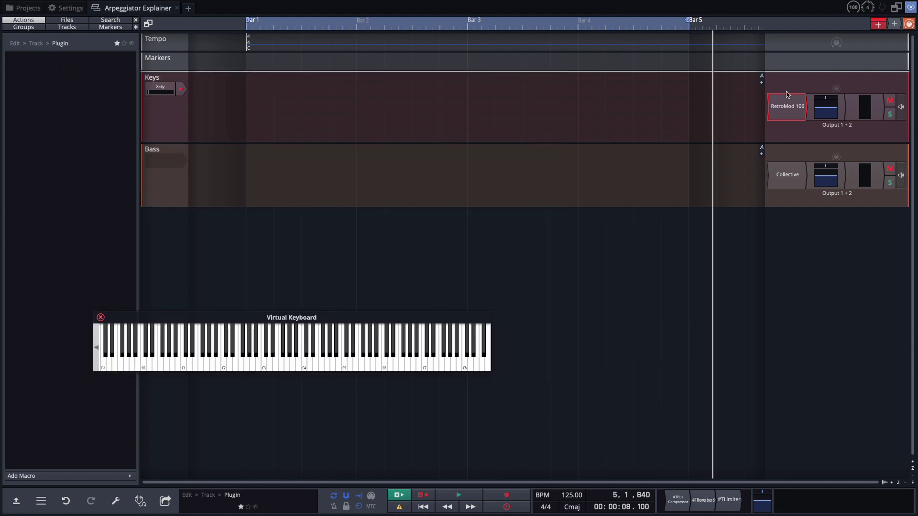
# Insert the Arpeggiator effect from Waveform Plugins before RetroMod 106 on the Keys track and move its window over the arrangement
pyautogui.moveTo(894, 24); pyautogui.dragTo(772, 92)
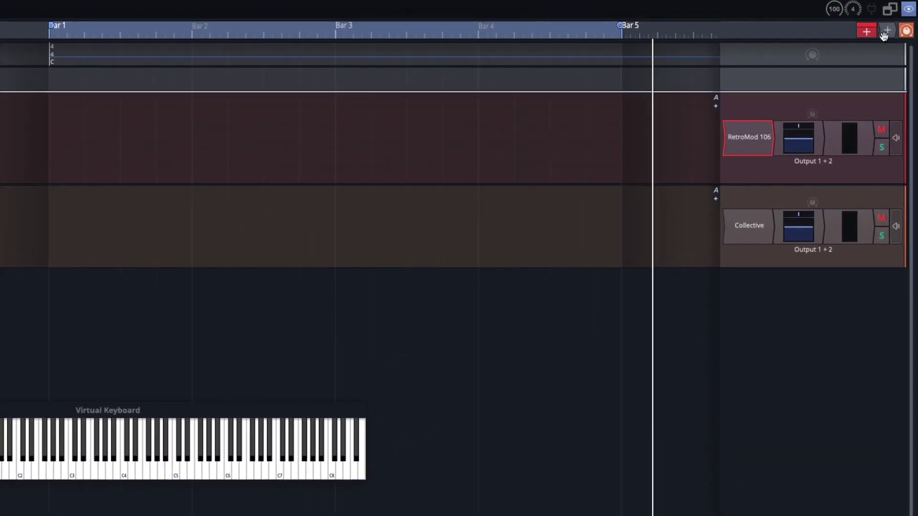
pyautogui.moveTo(715, 128); pyautogui.dragTo(709, 135)
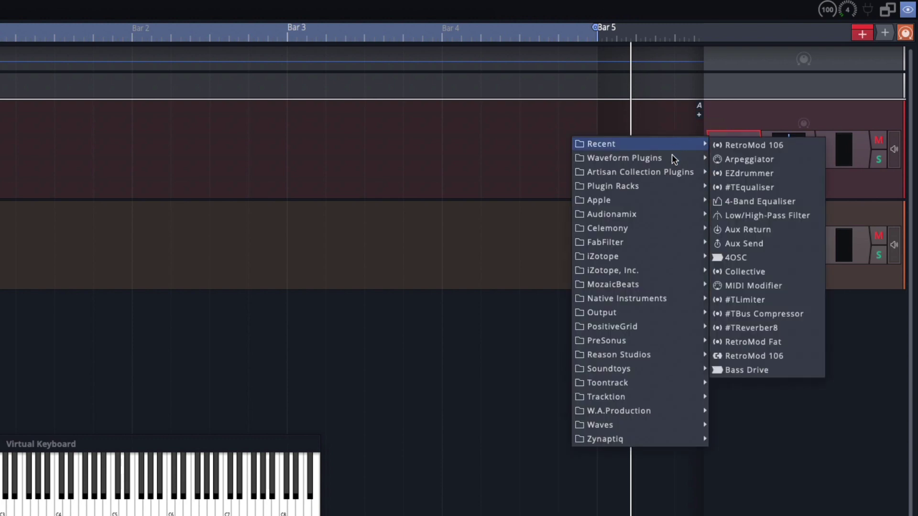
pyautogui.moveTo(671, 158)
pyautogui.moveTo(732, 159)
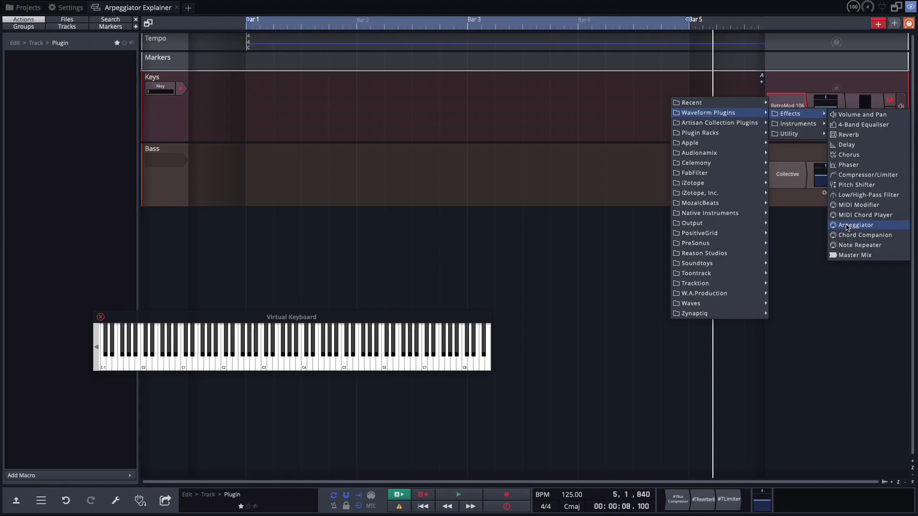
pyautogui.click(848, 225)
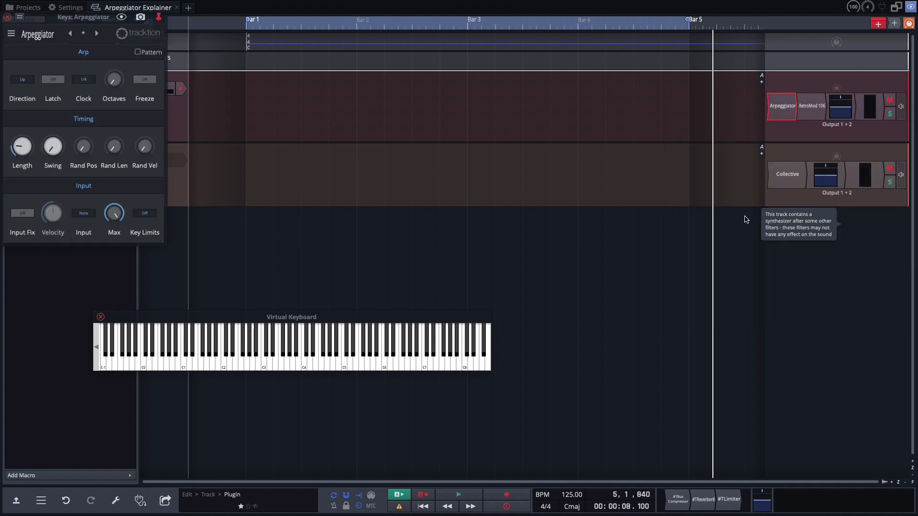
pyautogui.moveTo(102, 21); pyautogui.dragTo(582, 88)
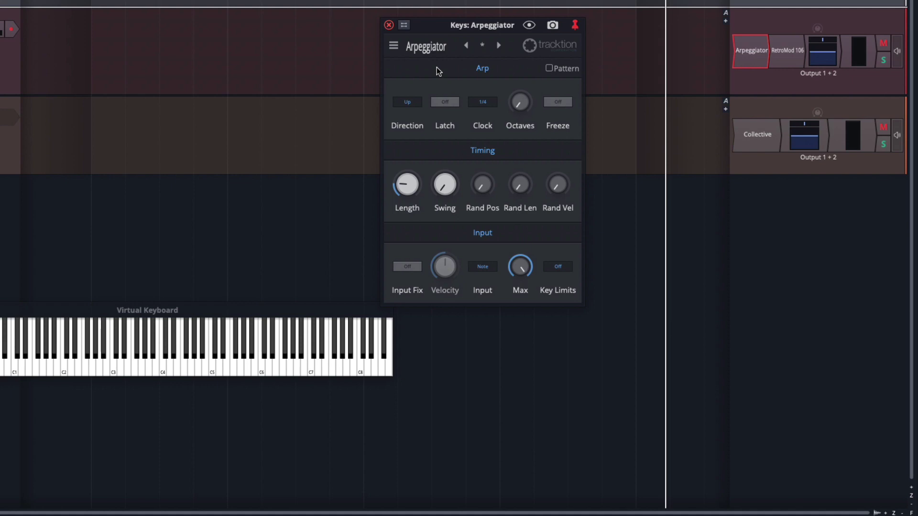
# Play test notes through the arpeggiator and set its Clock to 1/8
pyautogui.press('a')
pyautogui.press('d')
pyautogui.press('g')
pyautogui.press('a')
pyautogui.press('d')
pyautogui.click(483, 103)
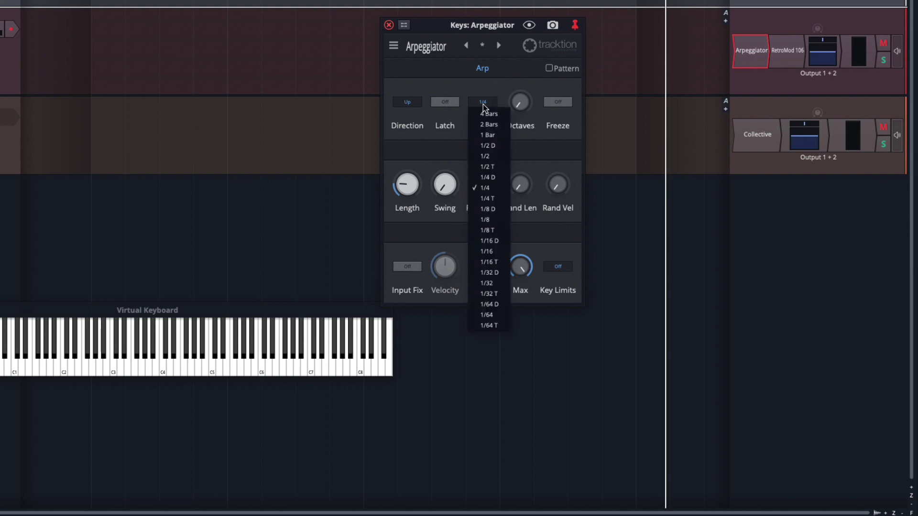
pyautogui.click(493, 220)
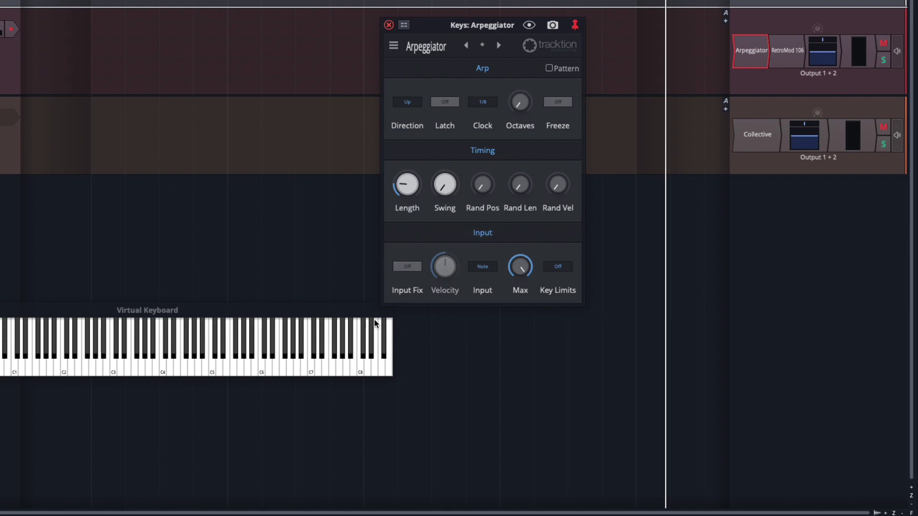
# Turn on Input Fix in the Arpeggiator and set the fixed velocity to 124
pyautogui.click(407, 268)
pyautogui.moveTo(445, 267)
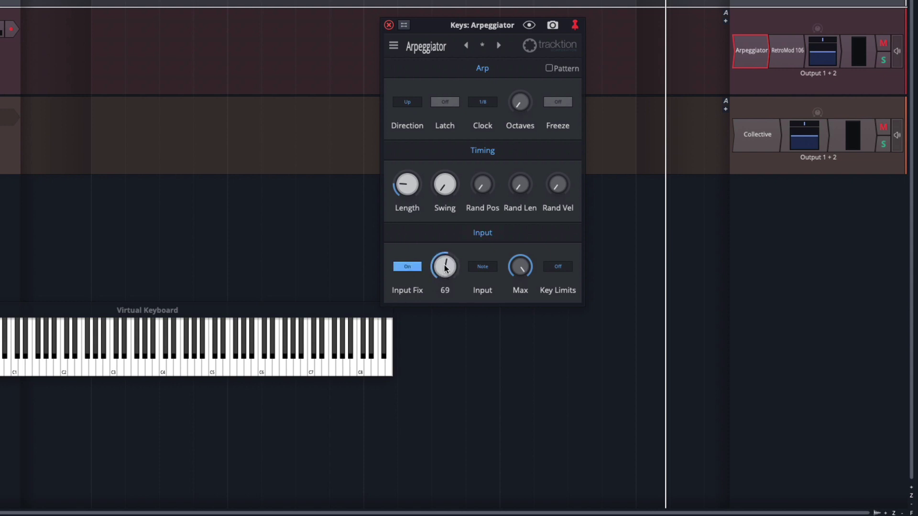
pyautogui.moveTo(445, 268); pyautogui.dragTo(446, 229)
pyautogui.moveTo(437, 268); pyautogui.dragTo(437, 253)
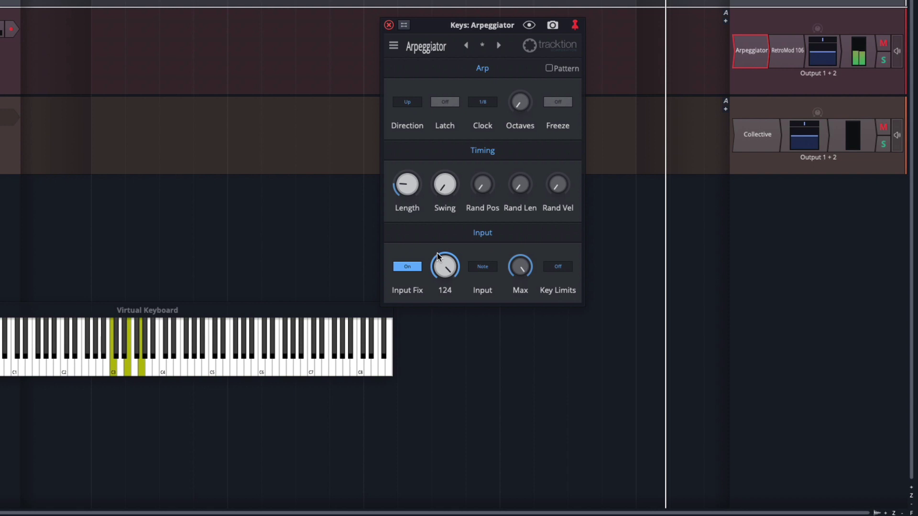
# Set the arpeggiator's Input mode to As Played and raise Octaves to 3
pyautogui.moveTo(509, 279)
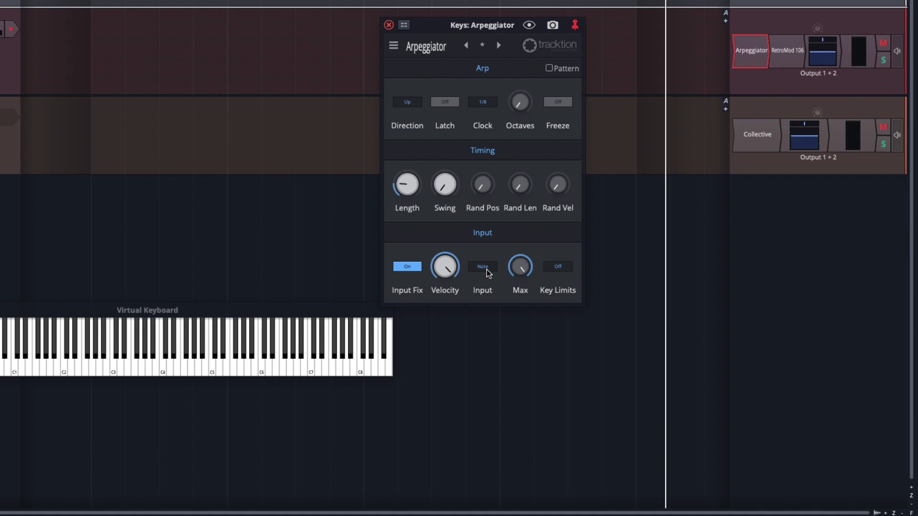
pyautogui.click(487, 272)
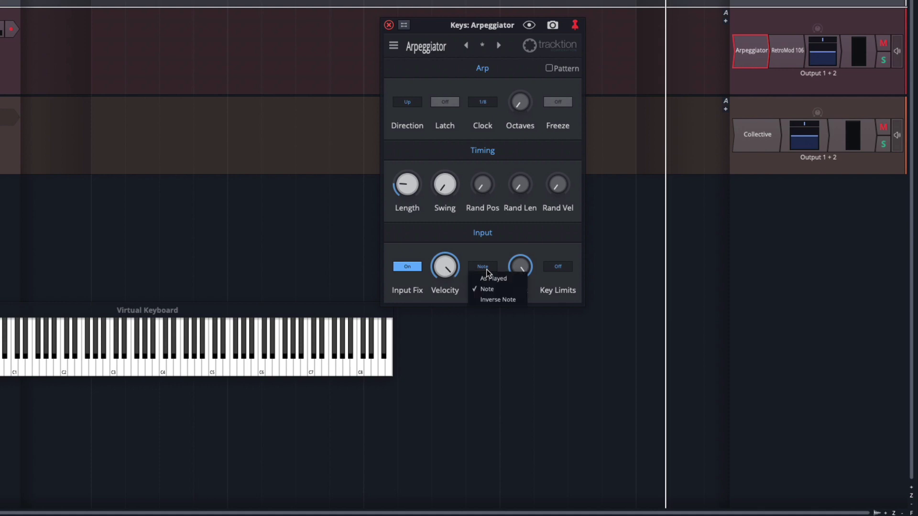
pyautogui.click(491, 279)
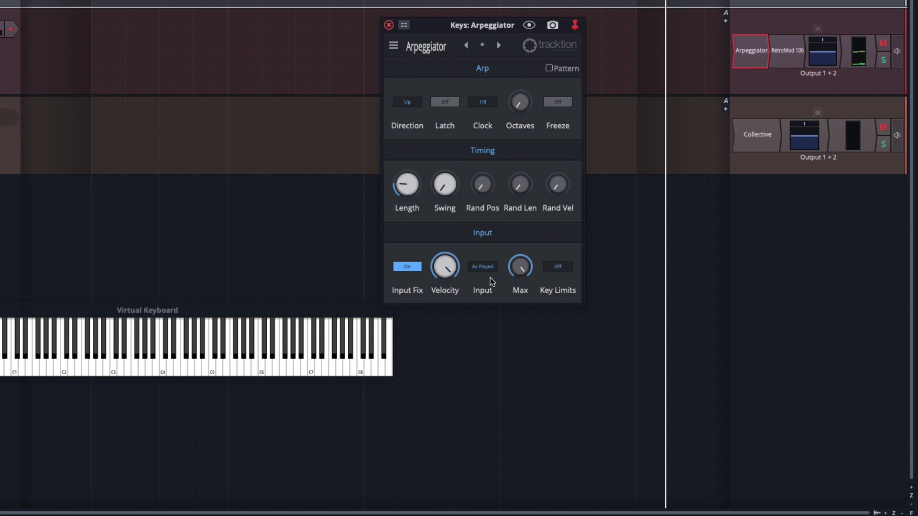
pyautogui.moveTo(520, 102); pyautogui.dragTo(516, 85)
# Try the Note input mode for comparison and return the arpeggiator's Input mode to As Played
pyautogui.click(484, 268)
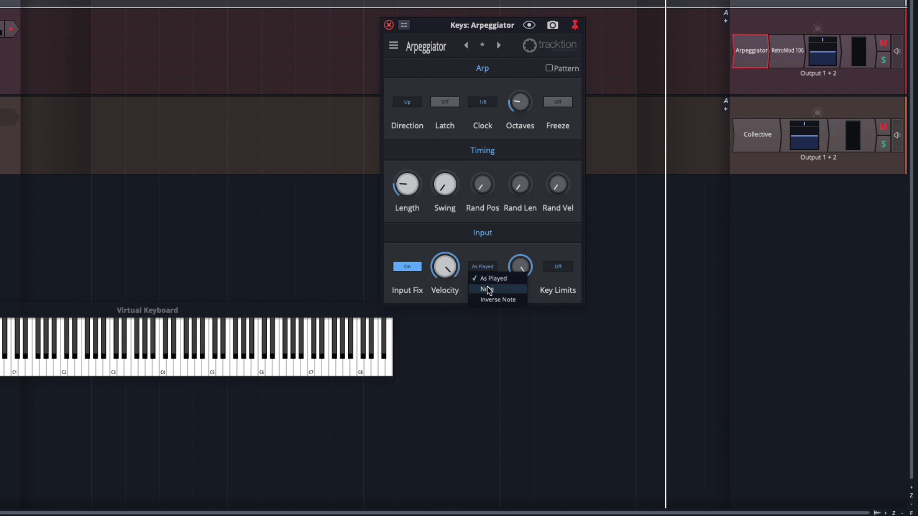
pyautogui.click(488, 289)
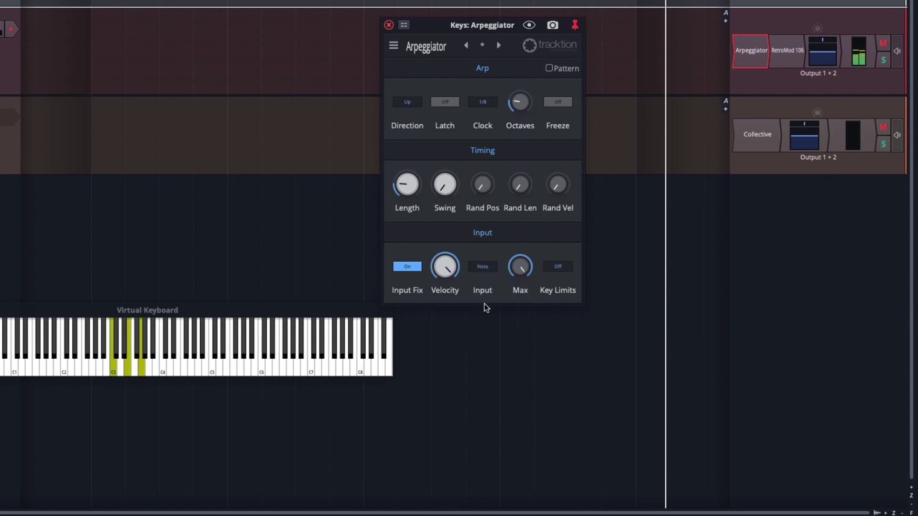
pyautogui.click(485, 267)
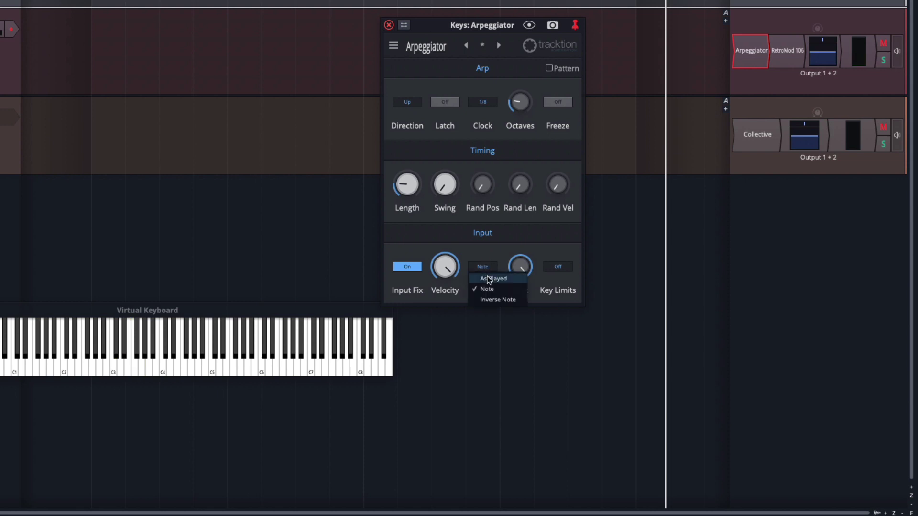
pyautogui.click(487, 277)
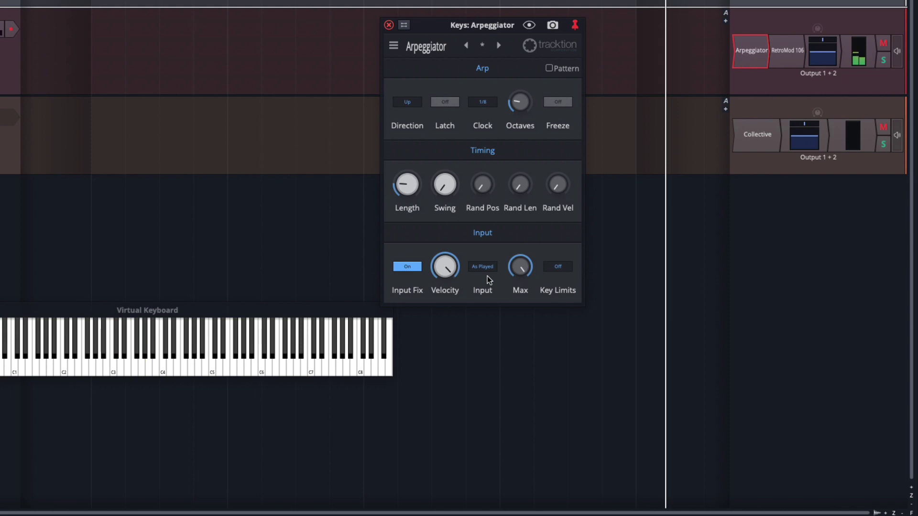
# Set the arpeggiator's Input mode to Inverse Note and raise Octaves to 4
pyautogui.click(488, 268)
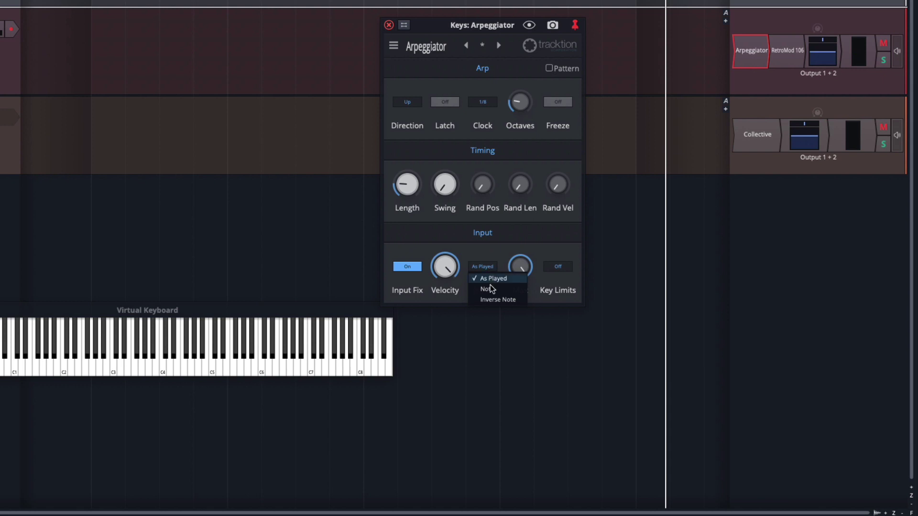
pyautogui.click(489, 300)
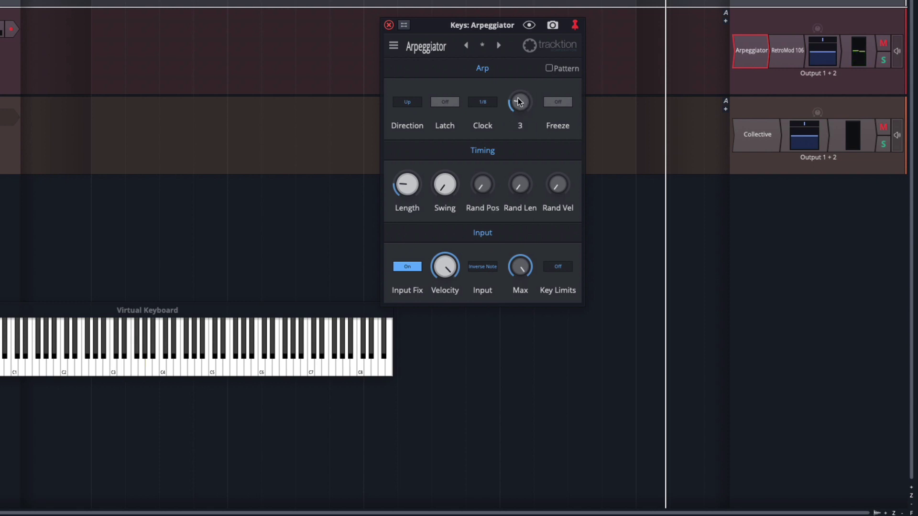
pyautogui.moveTo(520, 102); pyautogui.dragTo(516, 90)
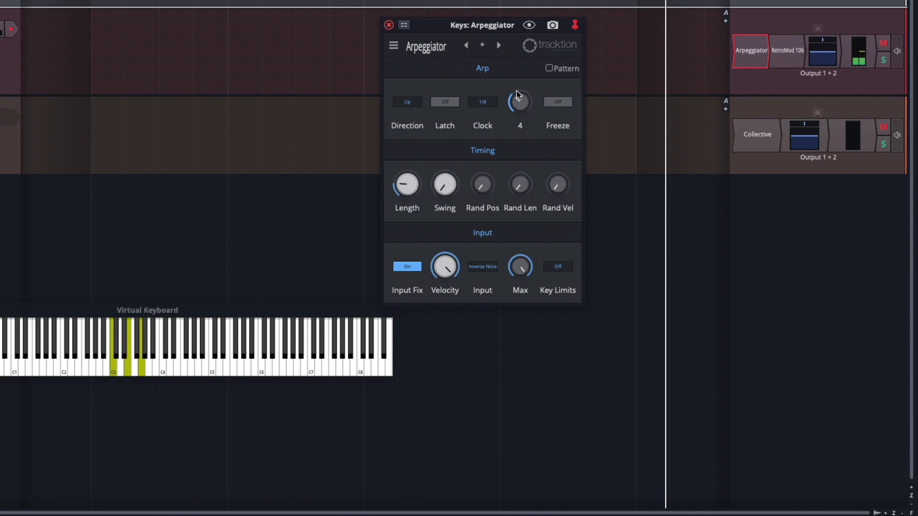
# Set the arpeggiator's Input mode to Note and keep Key Limits at Off after viewing its options
pyautogui.click(481, 268)
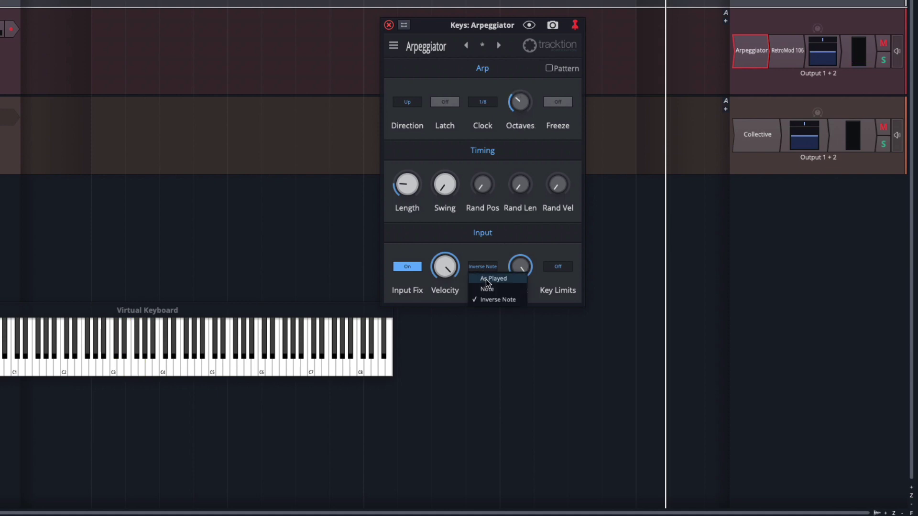
pyautogui.click(487, 289)
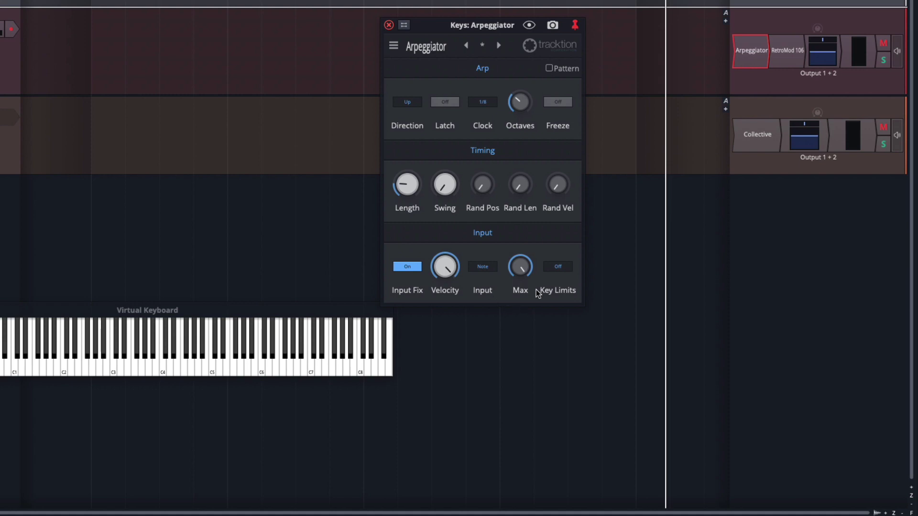
pyautogui.moveTo(521, 268)
pyautogui.click(563, 269)
pyautogui.click(564, 273)
pyautogui.click(564, 274)
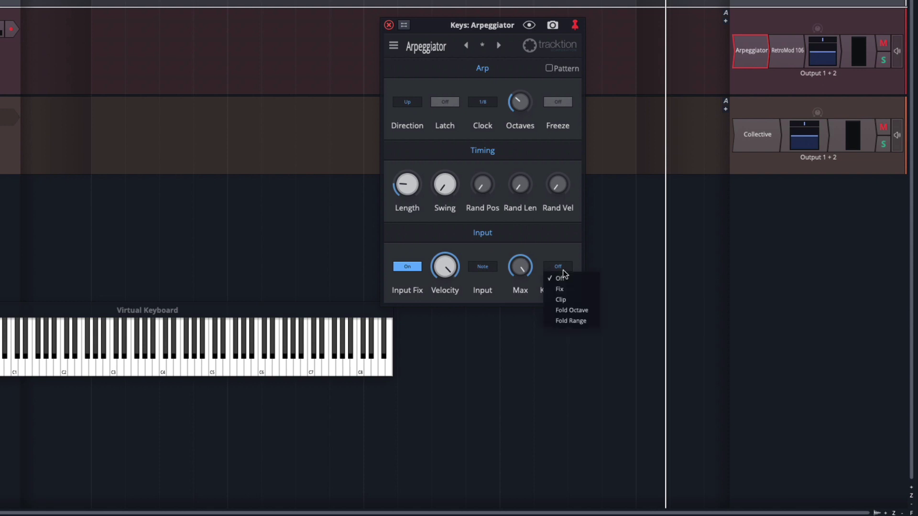
pyautogui.click(564, 274)
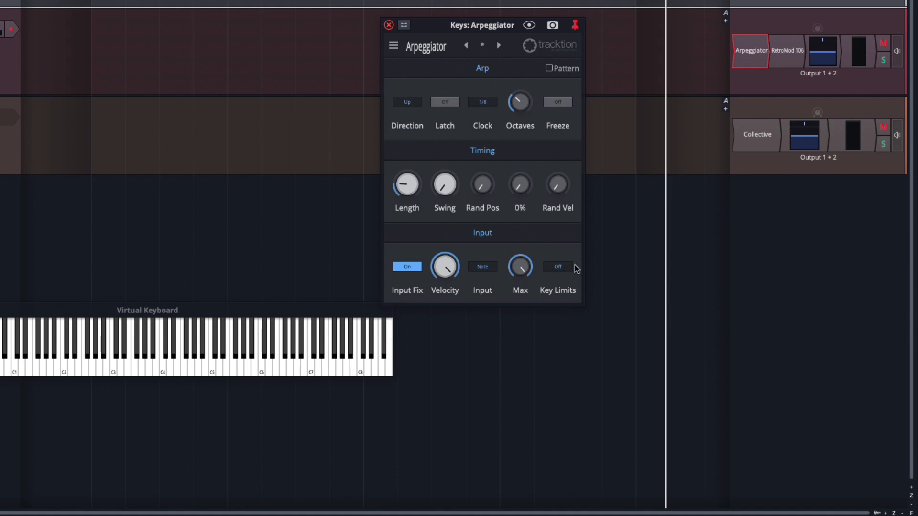
# Set the arpeggiator's Direction to Down, and try Latch on before switching it off again
pyautogui.moveTo(487, 24); pyautogui.dragTo(526, 66)
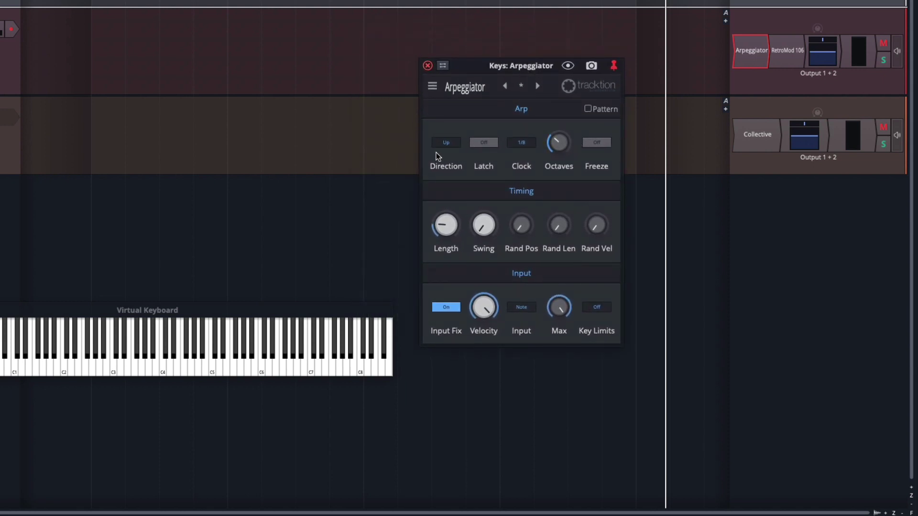
pyautogui.click(447, 144)
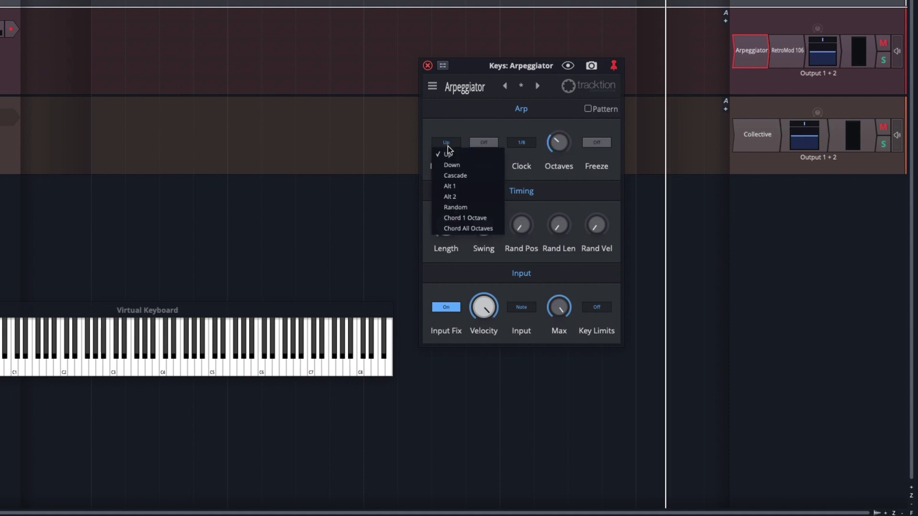
pyautogui.click(451, 165)
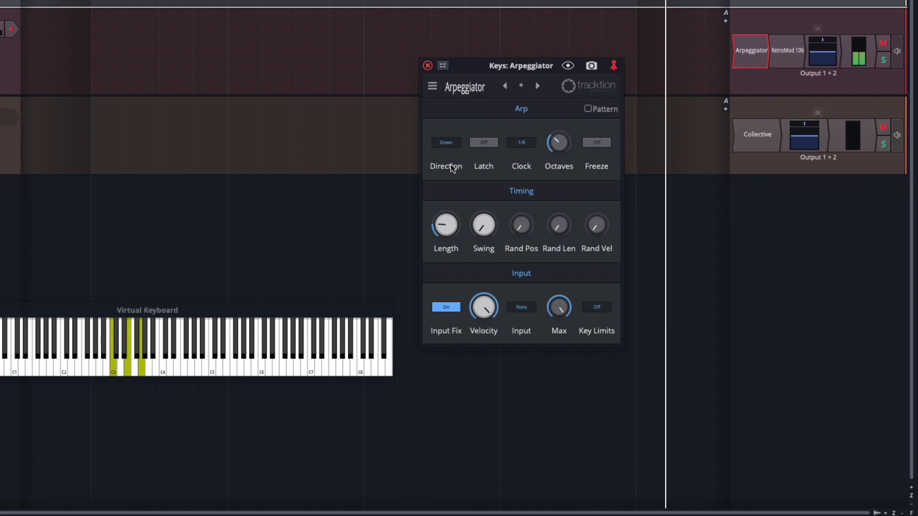
pyautogui.click(483, 142)
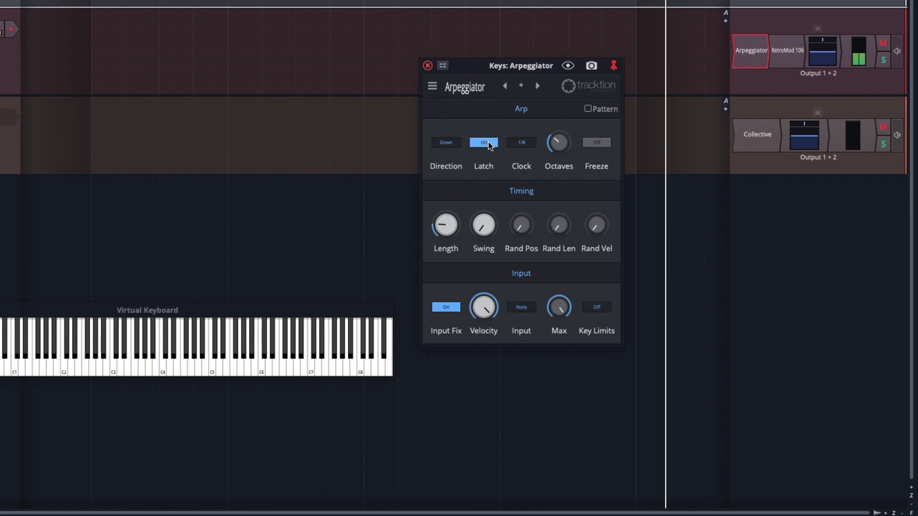
pyautogui.click(488, 144)
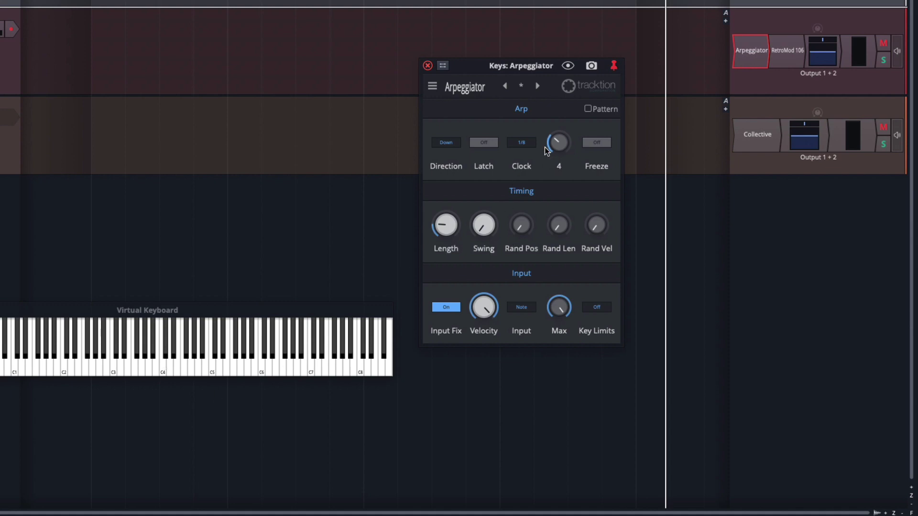
# Try the arpeggiator's Clock at 1/8 D and 1/16 D, and settle on 1/16 T
pyautogui.click(522, 142)
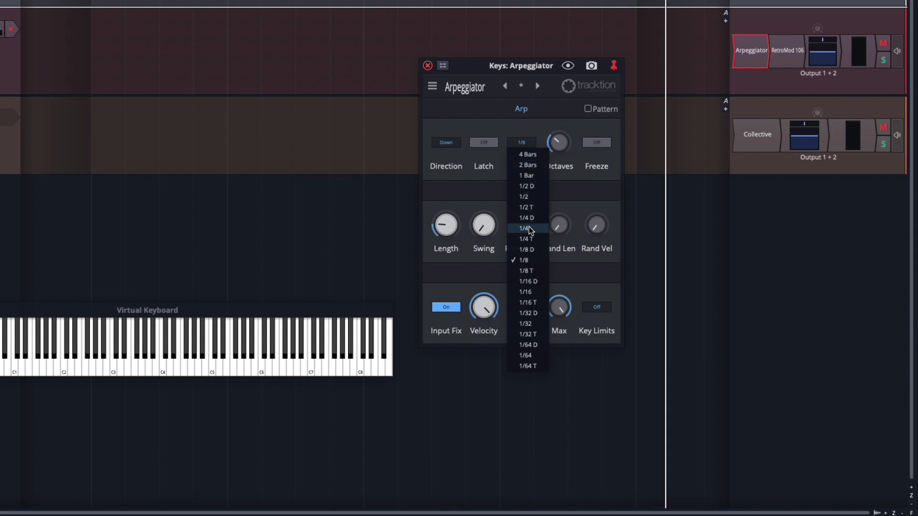
pyautogui.click(534, 251)
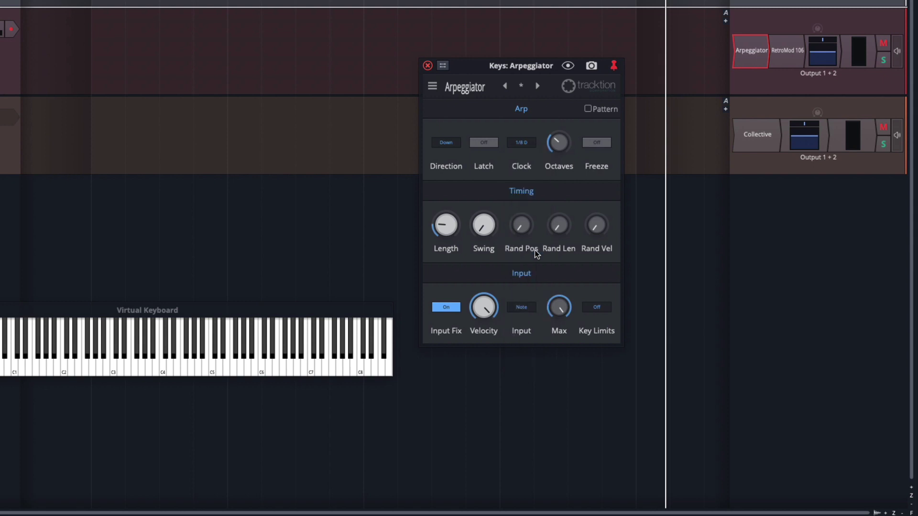
pyautogui.click(526, 143)
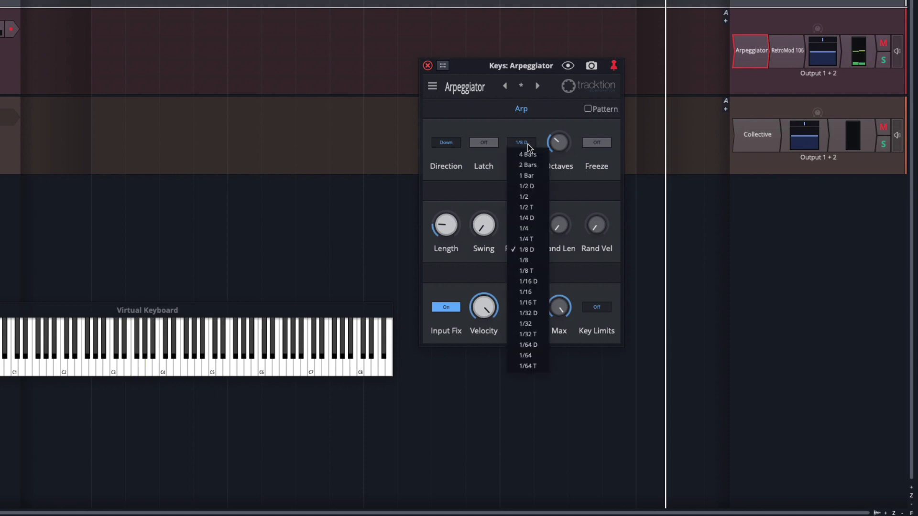
pyautogui.click(535, 282)
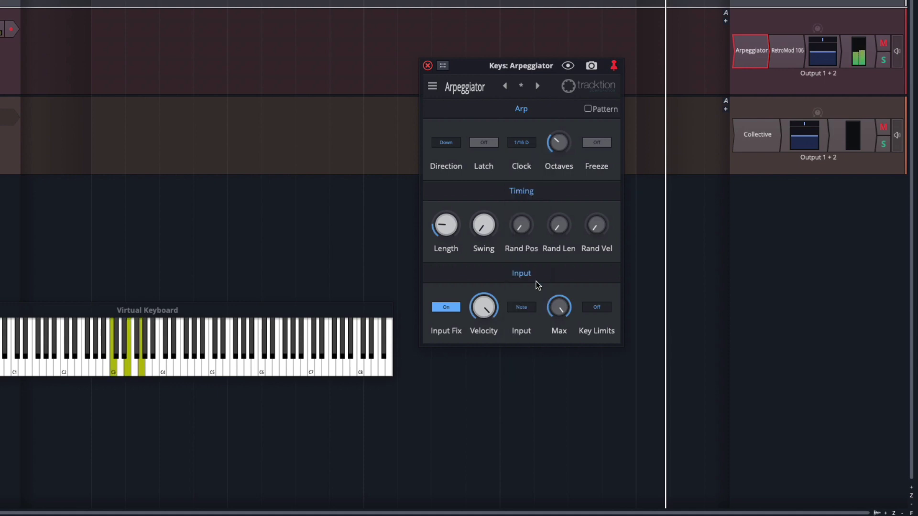
pyautogui.click(518, 143)
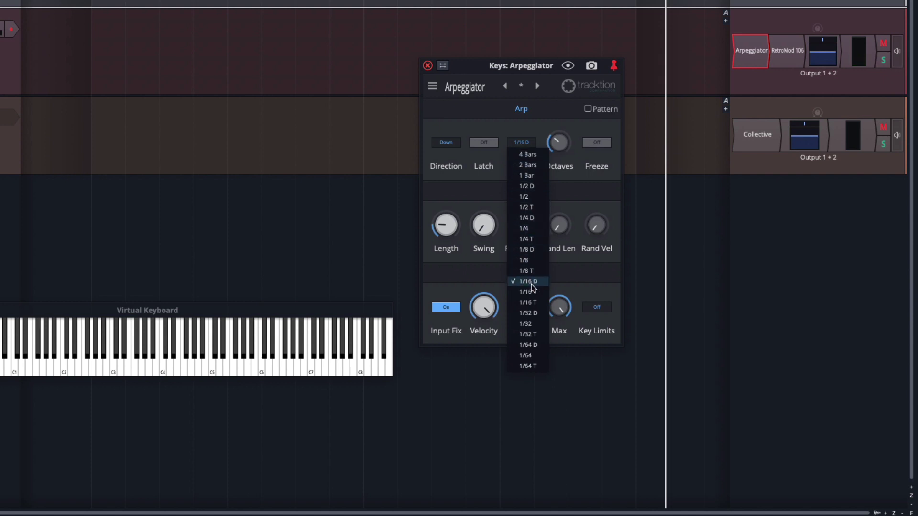
pyautogui.click(531, 299)
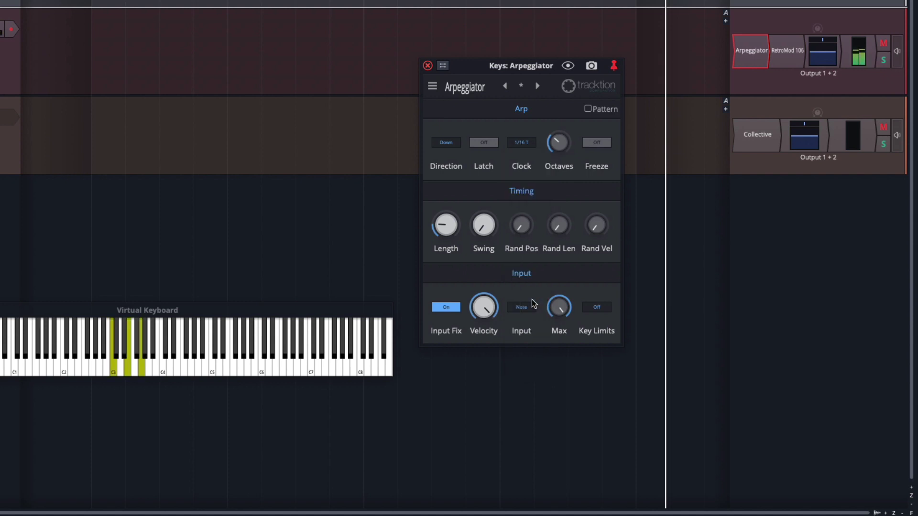
# Raise the arpeggiator's Octaves amount, and try Freeze on before switching it off again
pyautogui.moveTo(558, 141); pyautogui.dragTo(558, 127)
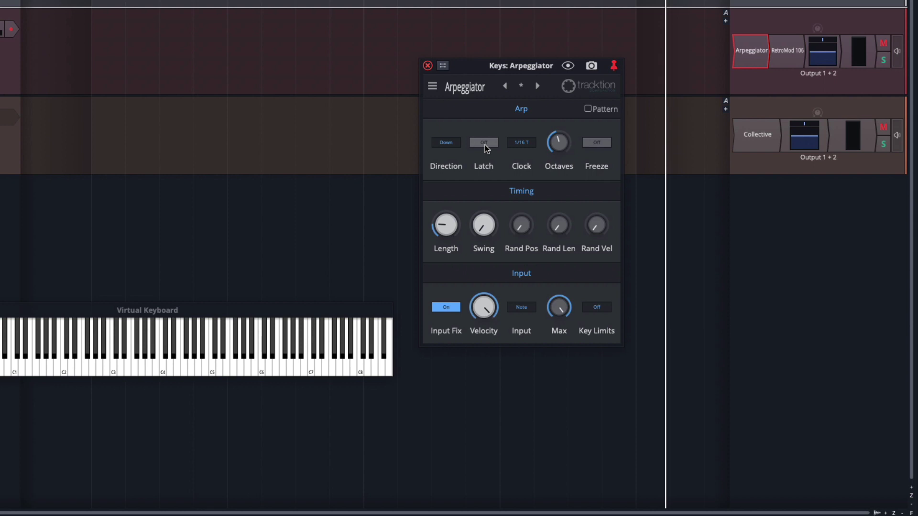
pyautogui.click(592, 145)
pyautogui.click(592, 145)
# Set the arpeggiator's Direction to Cascade and its Clock to 1/8
pyautogui.click(447, 144)
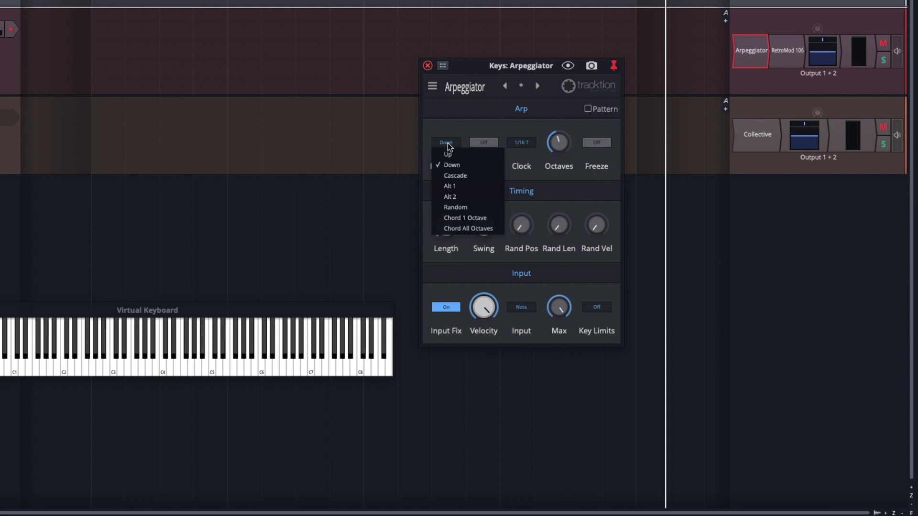
pyautogui.click(454, 176)
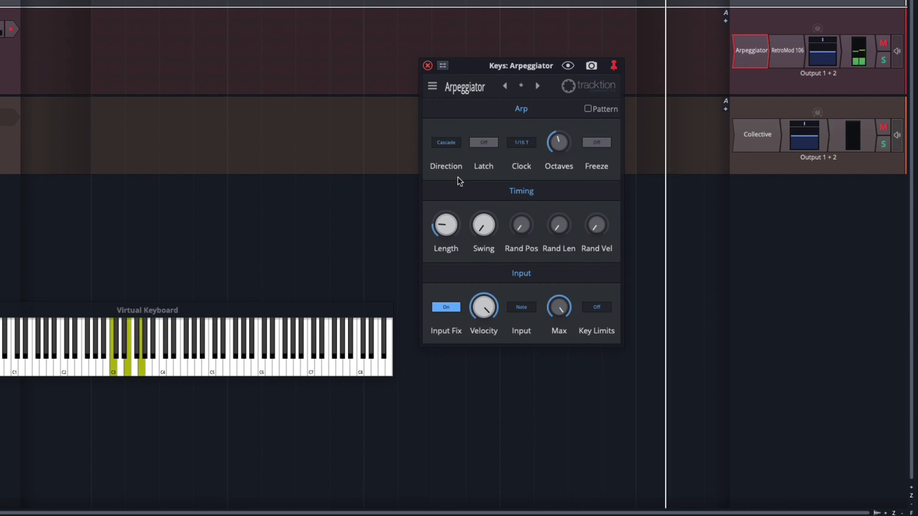
pyautogui.click(530, 143)
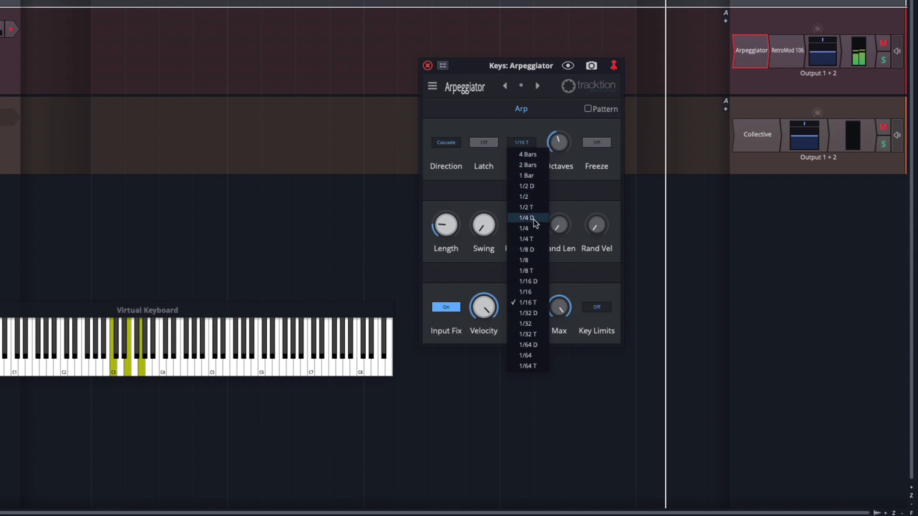
pyautogui.click(531, 258)
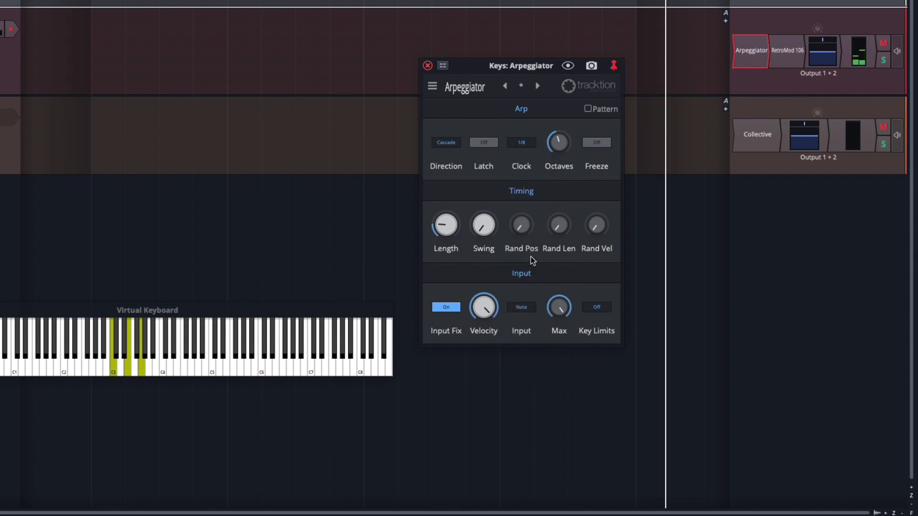
# Lower the arpeggiator's Octaves amount and try the Alt 1 and Alt 2 directions
pyautogui.moveTo(557, 144); pyautogui.dragTo(557, 167)
pyautogui.click(452, 143)
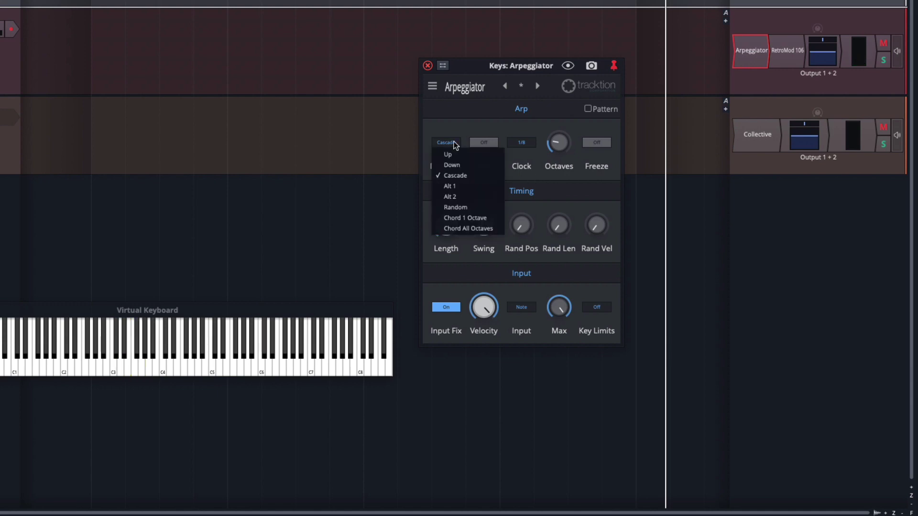
pyautogui.click(463, 185)
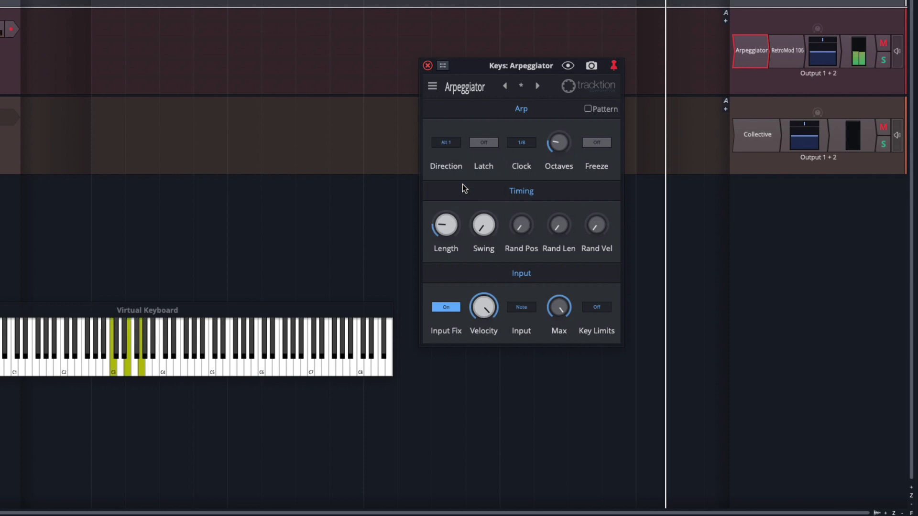
pyautogui.click(454, 144)
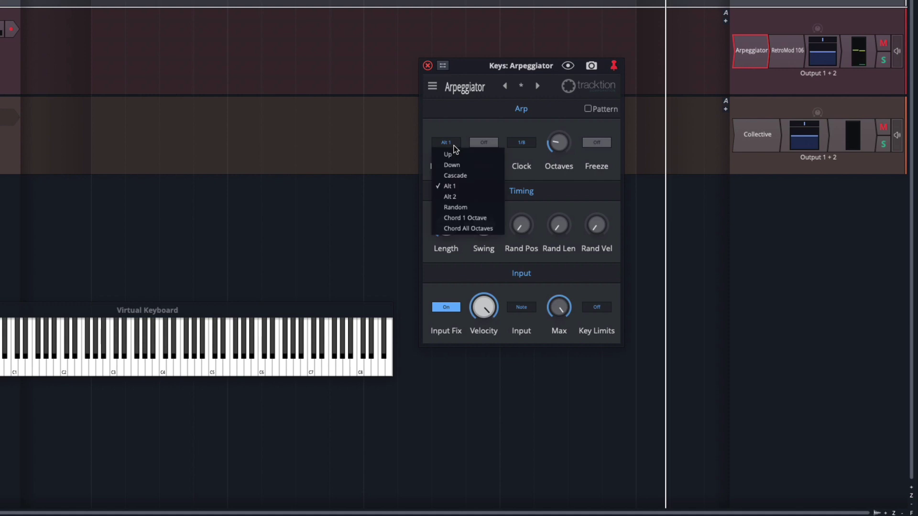
pyautogui.click(455, 198)
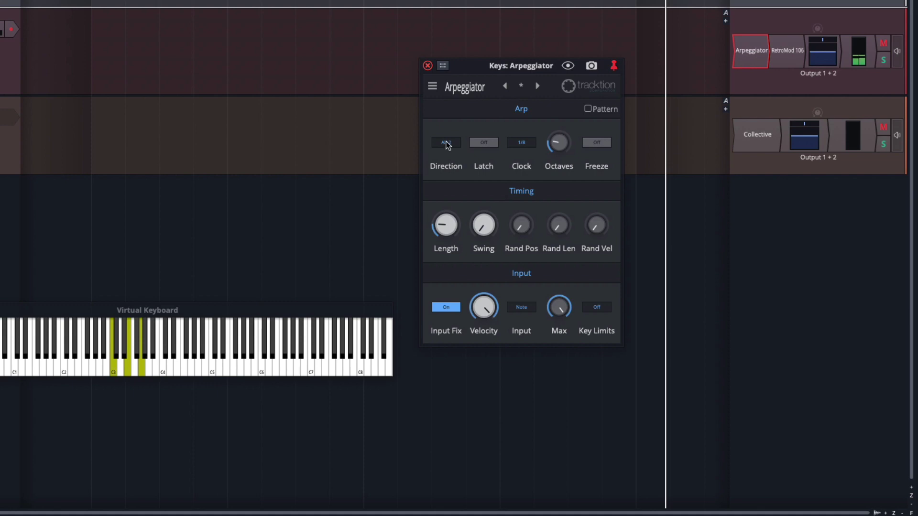
# Return the arpeggiator's Direction to Alt 1 for comparison and change it to Random
pyautogui.click(447, 143)
pyautogui.click(464, 187)
pyautogui.click(450, 144)
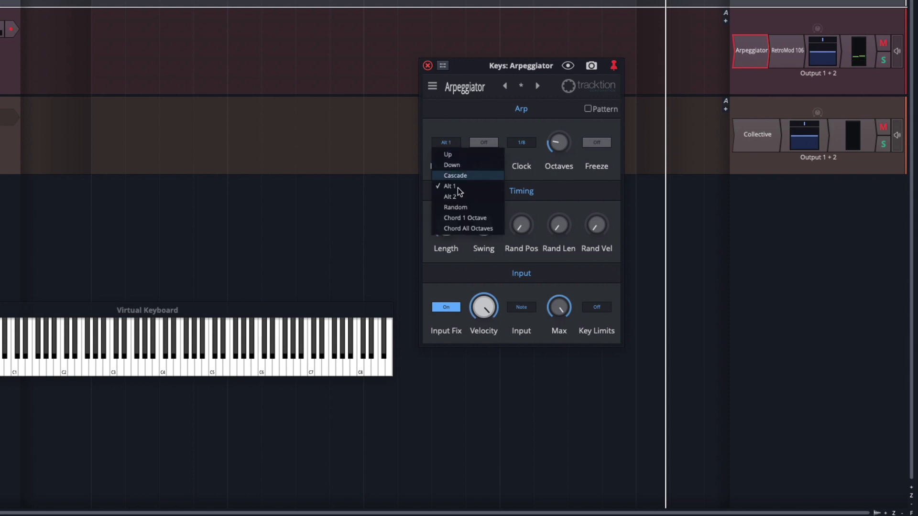
pyautogui.click(460, 209)
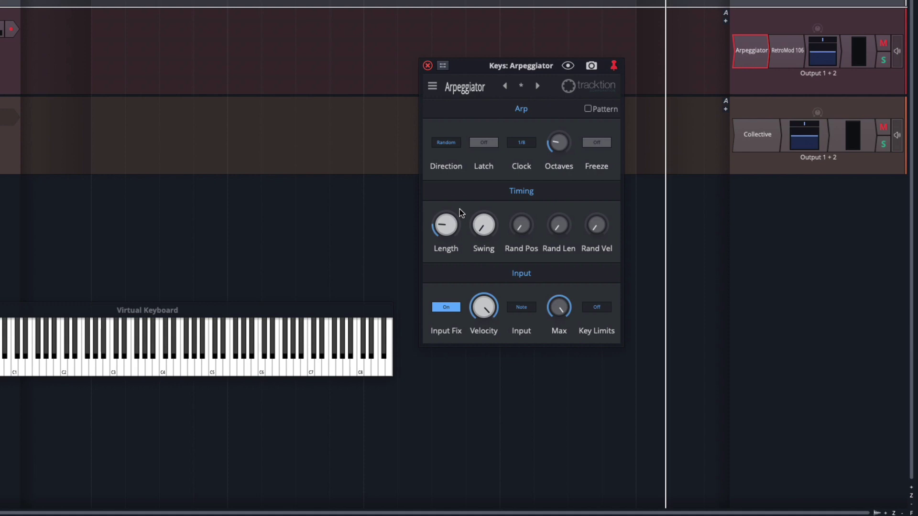
# Set the arpeggiator's Direction to Chord 1 Octave and lower Octaves to 1
pyautogui.click(457, 142)
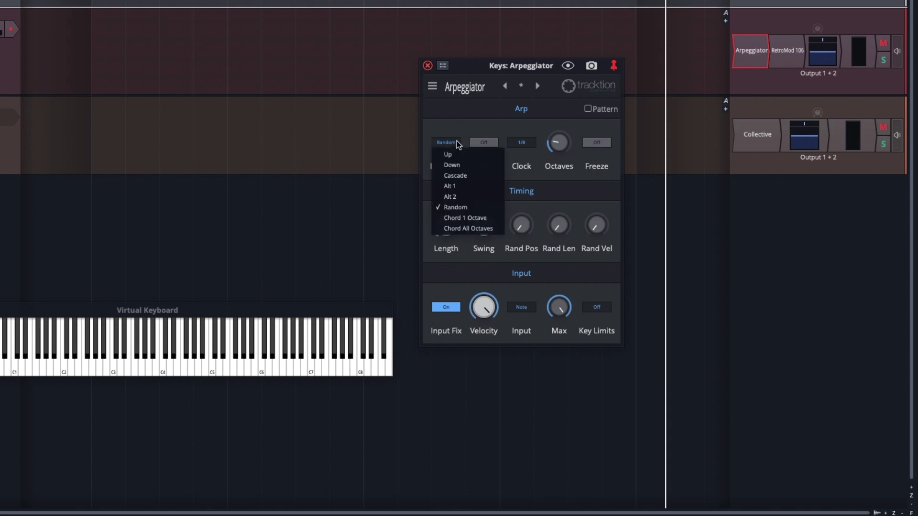
pyautogui.click(469, 217)
pyautogui.moveTo(555, 150); pyautogui.dragTo(556, 171)
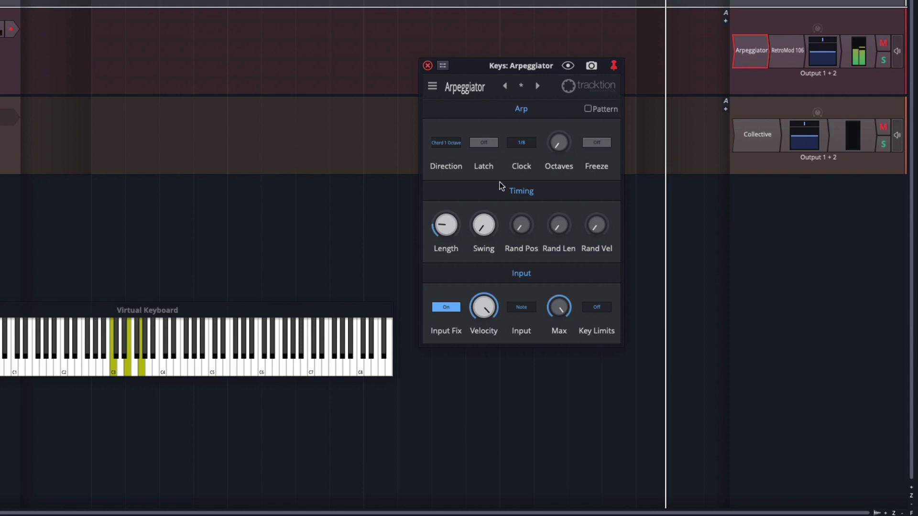
# Try the one-octave chord arpeggio with the Clock at 1/8 T, 1/16 T and 1/32
pyautogui.click(524, 142)
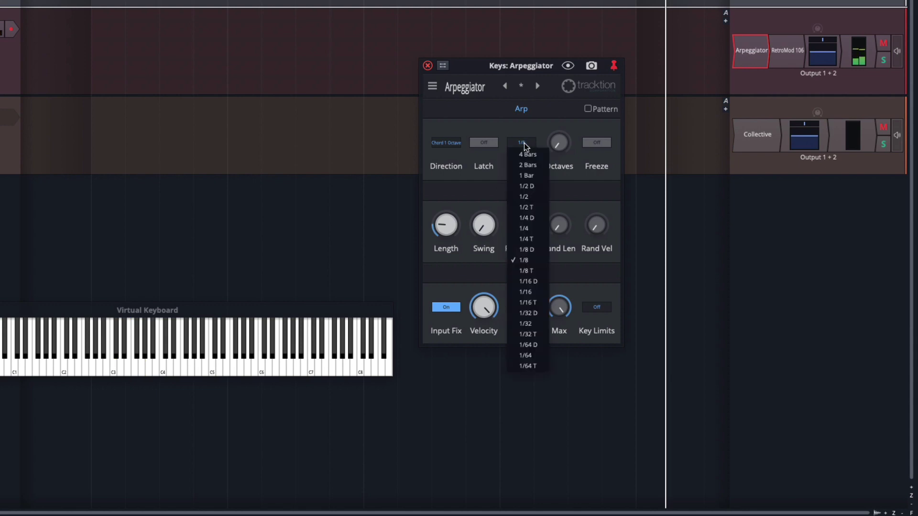
pyautogui.click(526, 270)
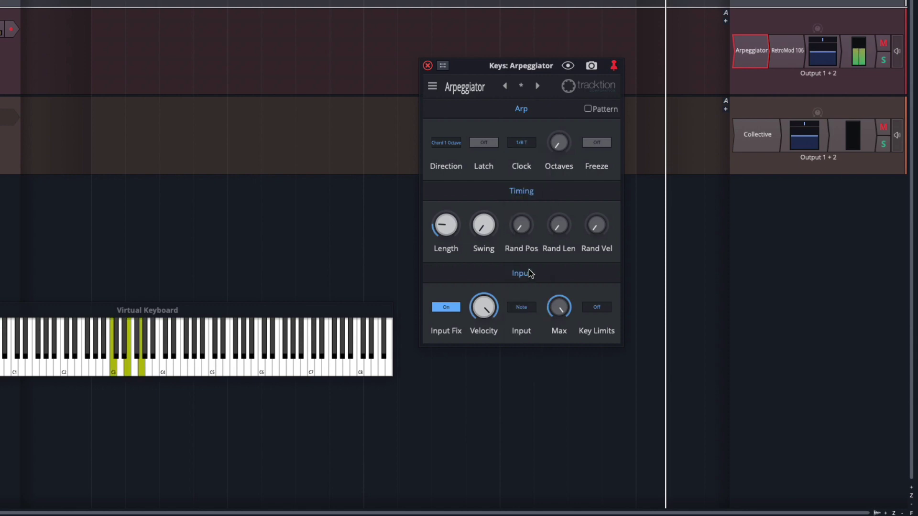
pyautogui.click(529, 142)
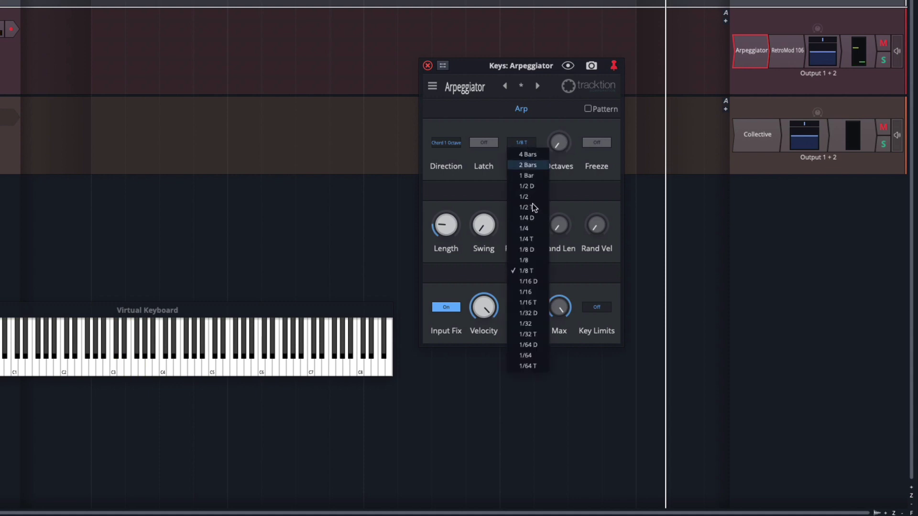
pyautogui.click(538, 307)
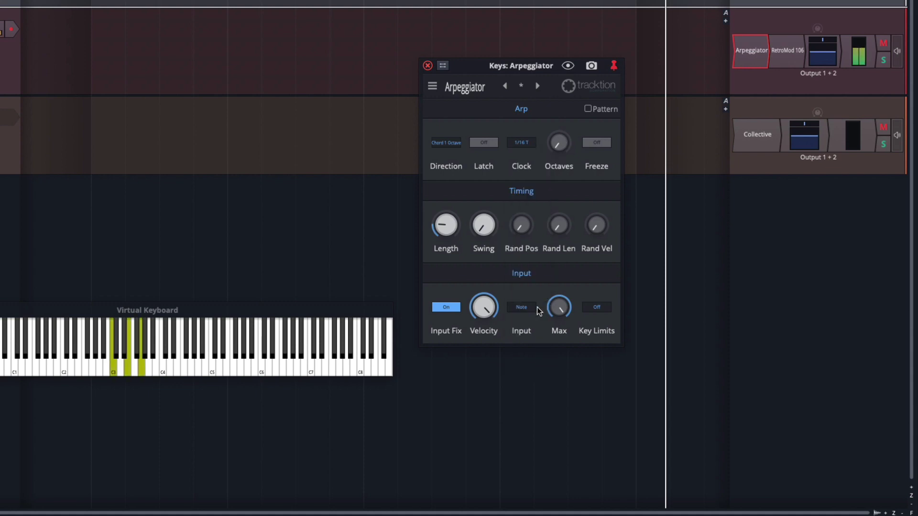
pyautogui.click(526, 145)
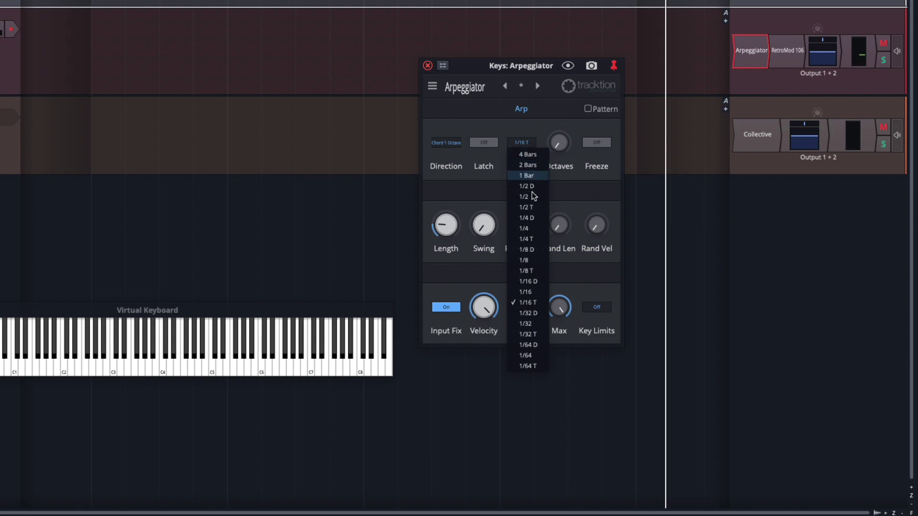
pyautogui.click(534, 326)
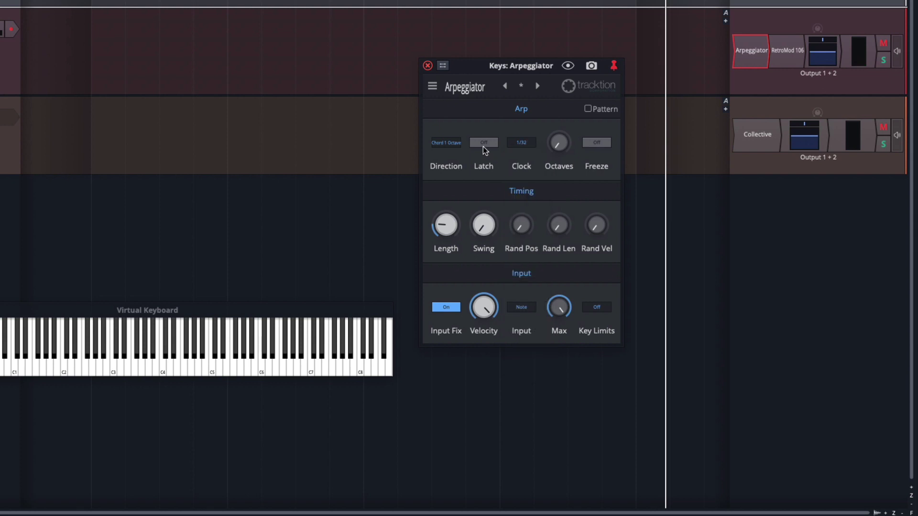
# Set the arpeggiator's Direction to Random and raise Octaves to 4
pyautogui.click(449, 144)
pyautogui.click(459, 207)
pyautogui.moveTo(554, 146)
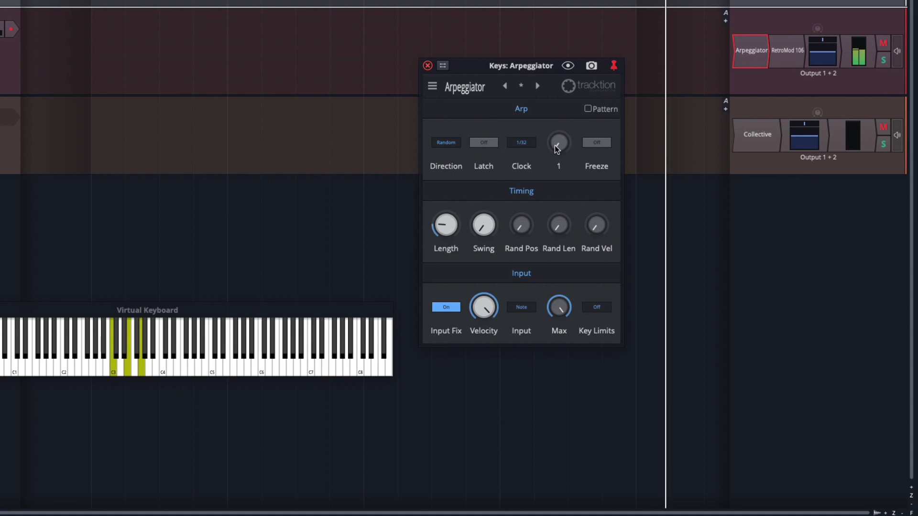
pyautogui.moveTo(554, 113); pyautogui.dragTo(553, 101)
# Try the random arpeggio with the Clock at 1/16 and set it to 1/8
pyautogui.click(521, 142)
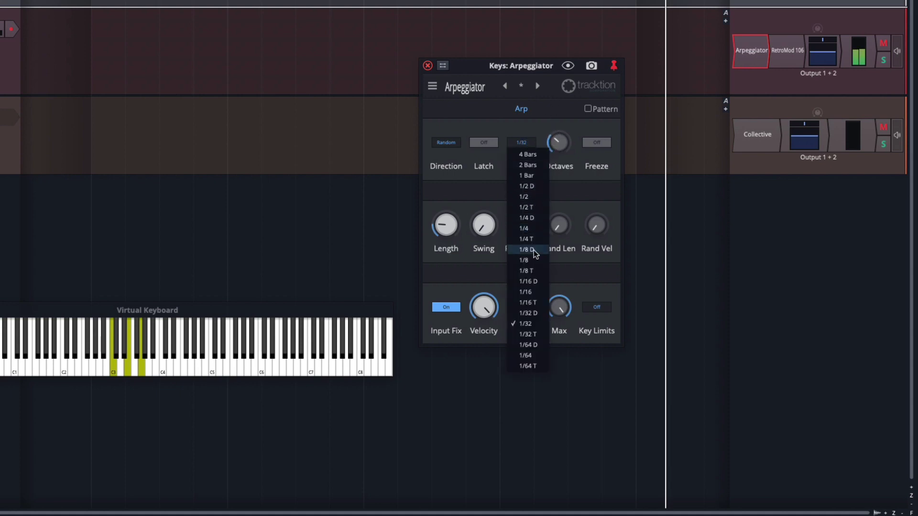
pyautogui.click(537, 293)
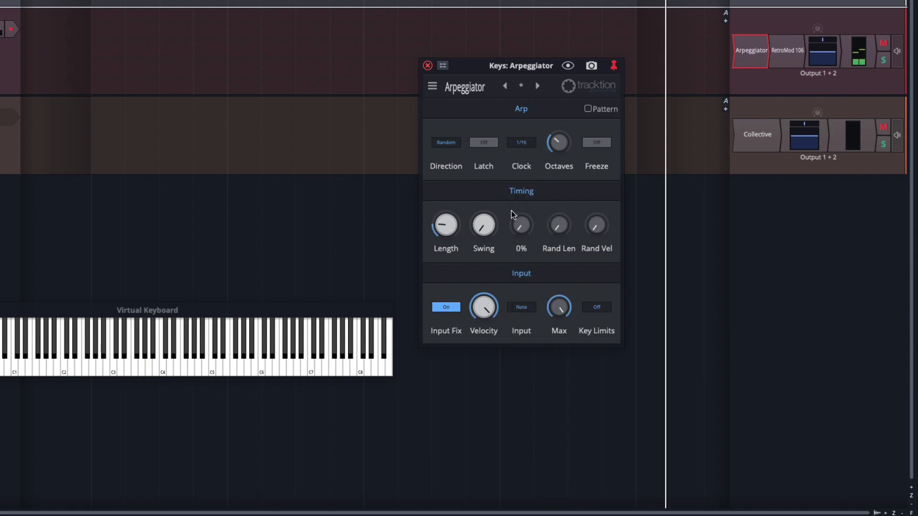
pyautogui.click(532, 145)
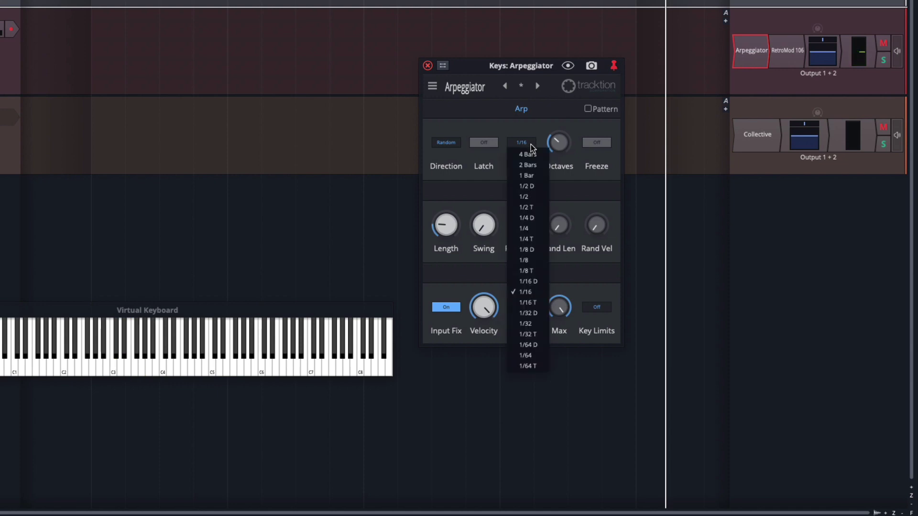
pyautogui.click(530, 261)
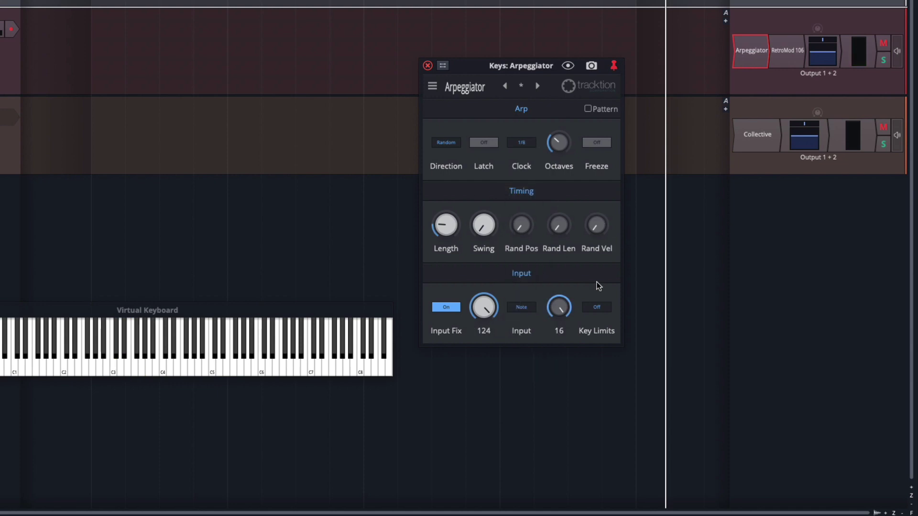
# Vary the arpeggiator's note Length, including 87%, and bring it back to 100%
pyautogui.moveTo(445, 226)
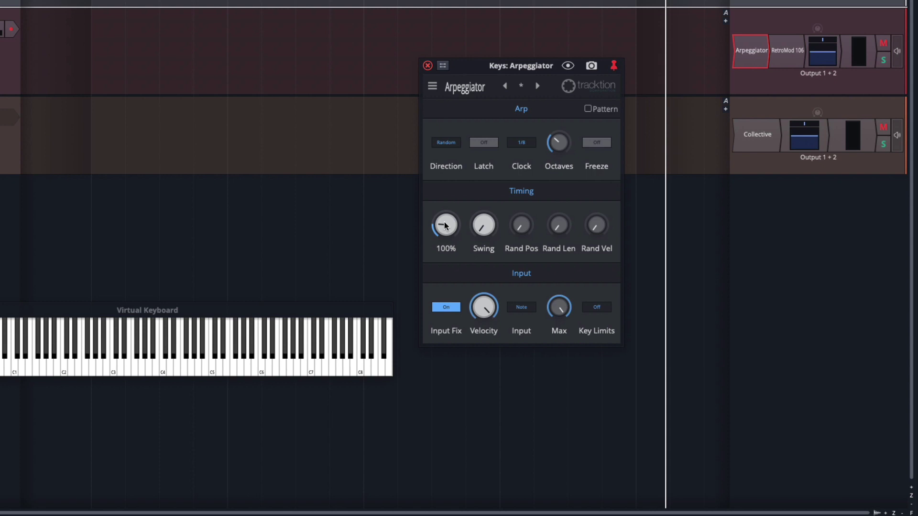
pyautogui.moveTo(483, 229)
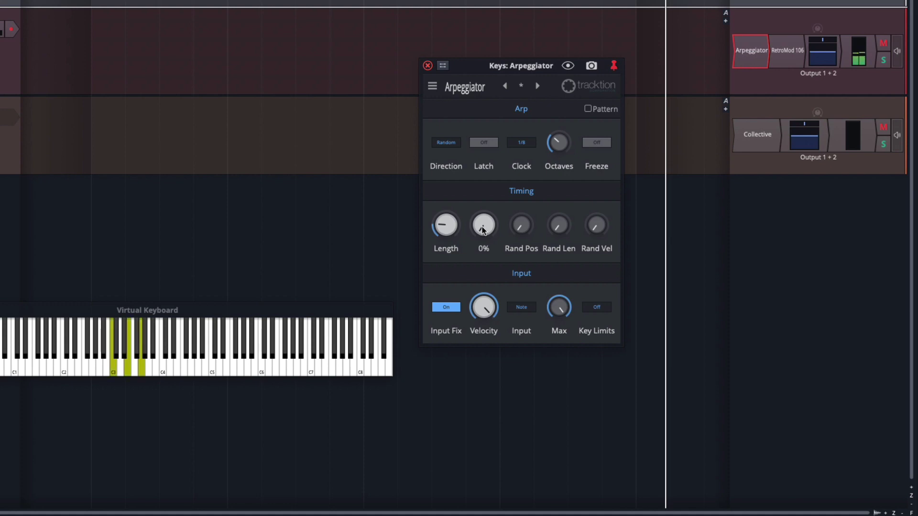
pyautogui.moveTo(454, 231); pyautogui.dragTo(437, 208)
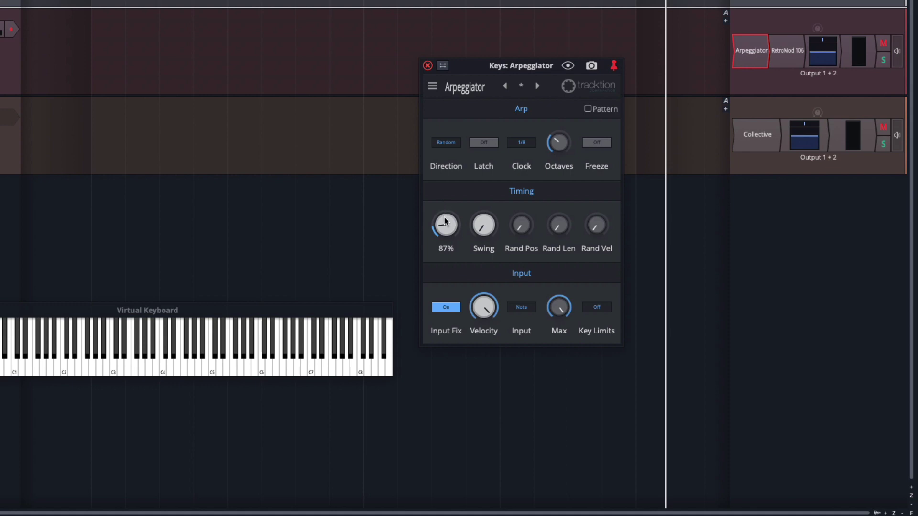
pyautogui.scroll(4, 444, 218)
pyautogui.scroll(-2, 444, 219)
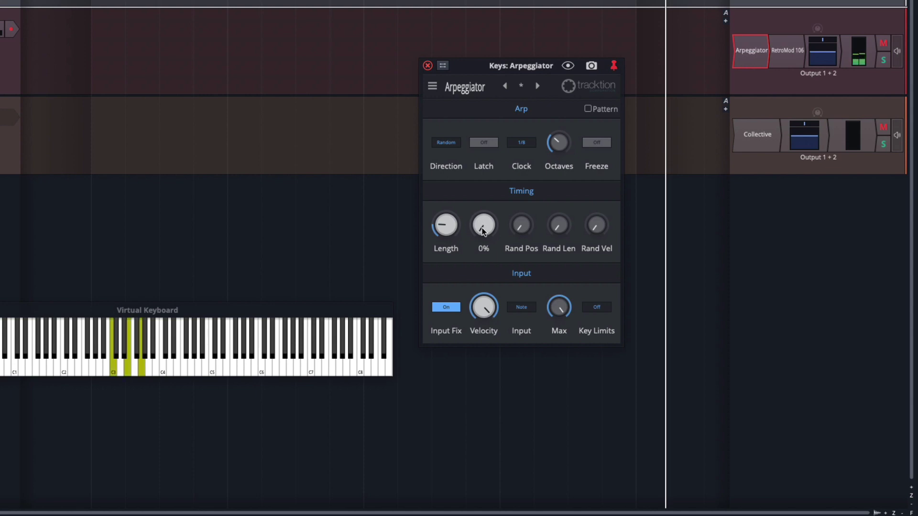
# Try the arpeggio with the Clock at 1/16 and the Direction set to Up
pyautogui.scroll(1, 476, 222)
pyautogui.click(520, 142)
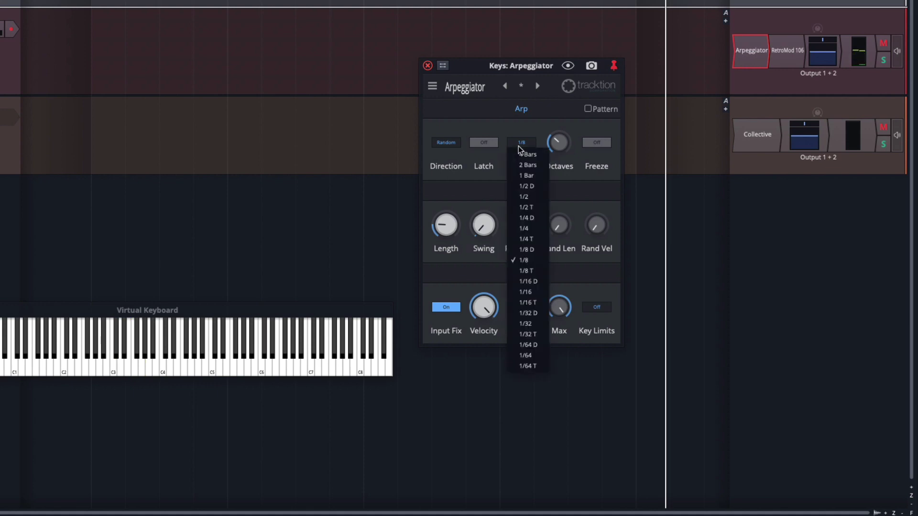
pyautogui.click(533, 293)
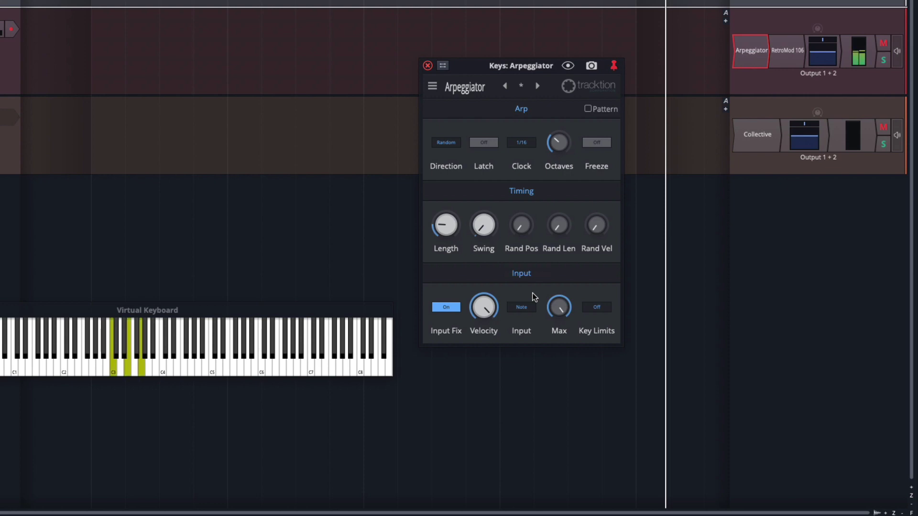
pyautogui.click(446, 142)
pyautogui.click(448, 154)
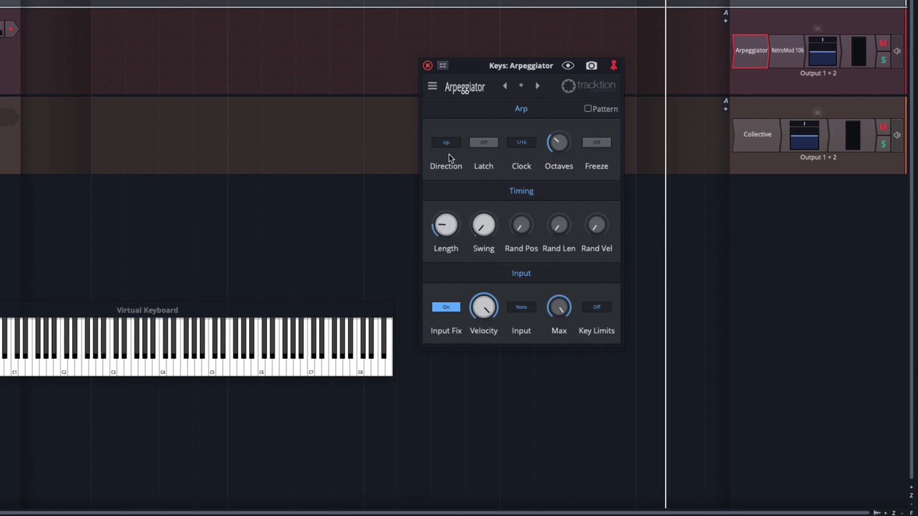
# Set the arpeggiator's Clock to 1/8 and its Direction to Alt 1
pyautogui.click(518, 145)
pyautogui.click(525, 261)
pyautogui.click(446, 142)
pyautogui.click(458, 191)
# Shorten the arpeggiator's note Length, and try a high Swing amount before lowering it close to zero
pyautogui.moveTo(442, 229); pyautogui.dragTo(442, 245)
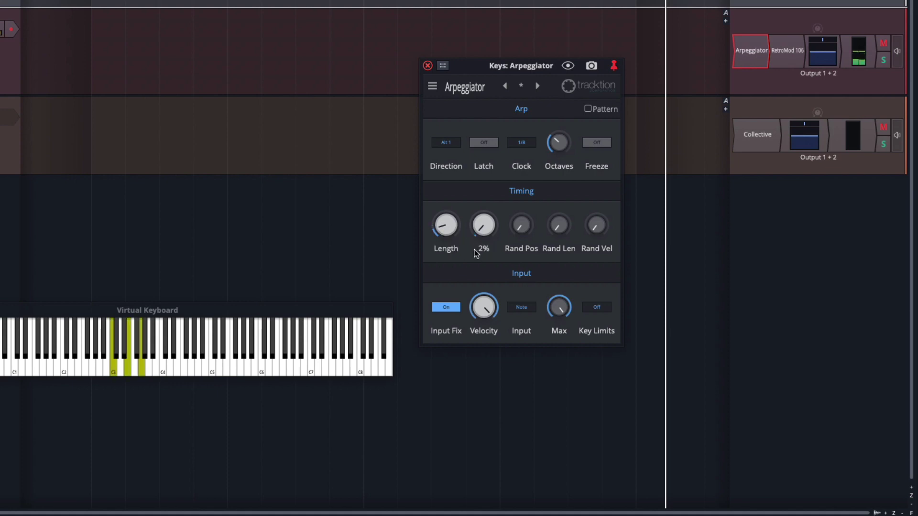
pyautogui.moveTo(449, 228); pyautogui.dragTo(455, 243)
pyautogui.moveTo(487, 228)
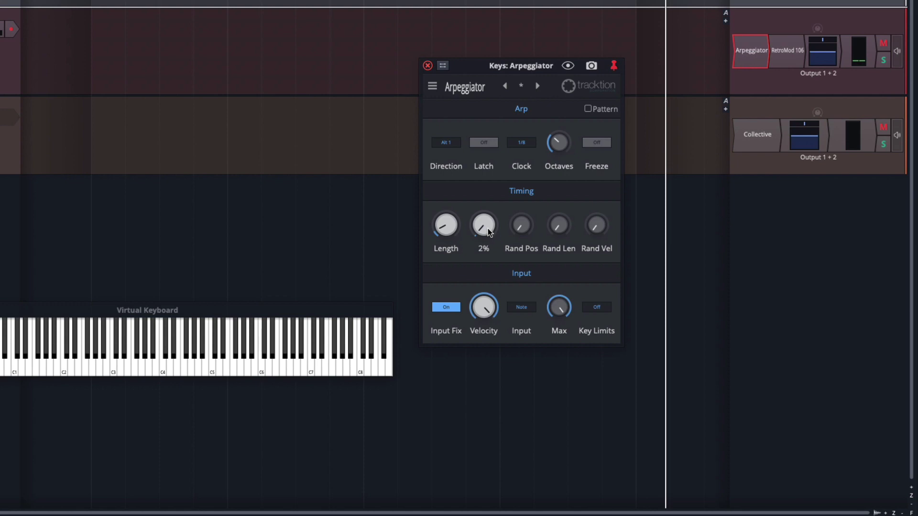
pyautogui.moveTo(488, 228); pyautogui.dragTo(478, 139)
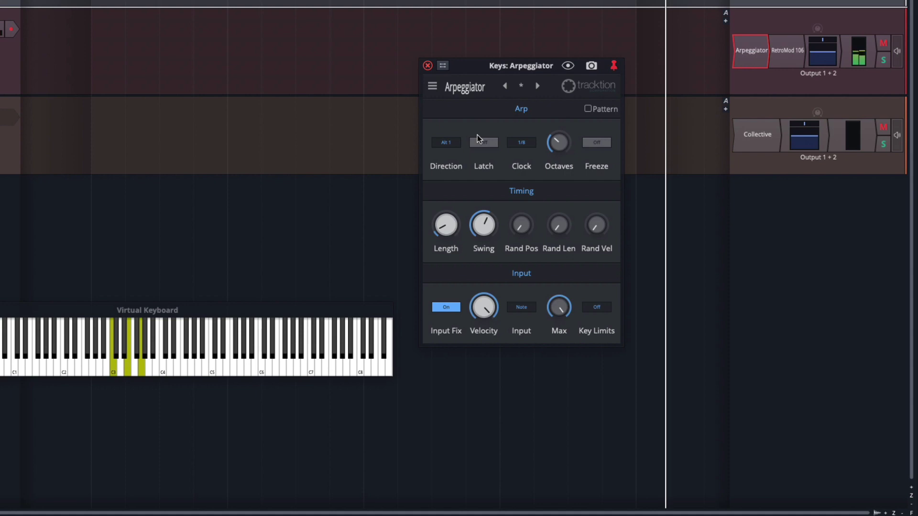
pyautogui.moveTo(489, 203); pyautogui.dragTo(504, 325)
# Add slight Rand Pos and Rand Len and a stronger Rand Vel amount, and set the Direction to Cascade
pyautogui.moveTo(525, 226)
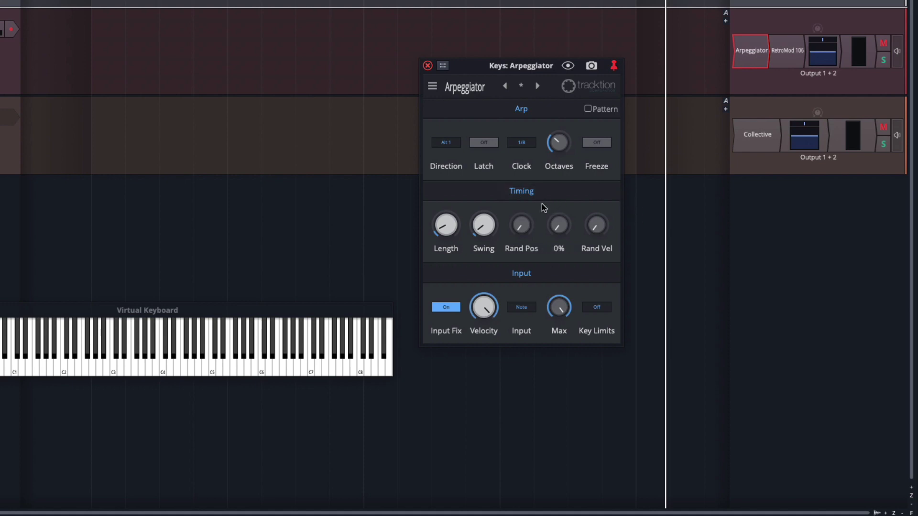
pyautogui.moveTo(524, 225); pyautogui.dragTo(488, 247)
pyautogui.moveTo(596, 227); pyautogui.dragTo(590, 205)
pyautogui.click(438, 143)
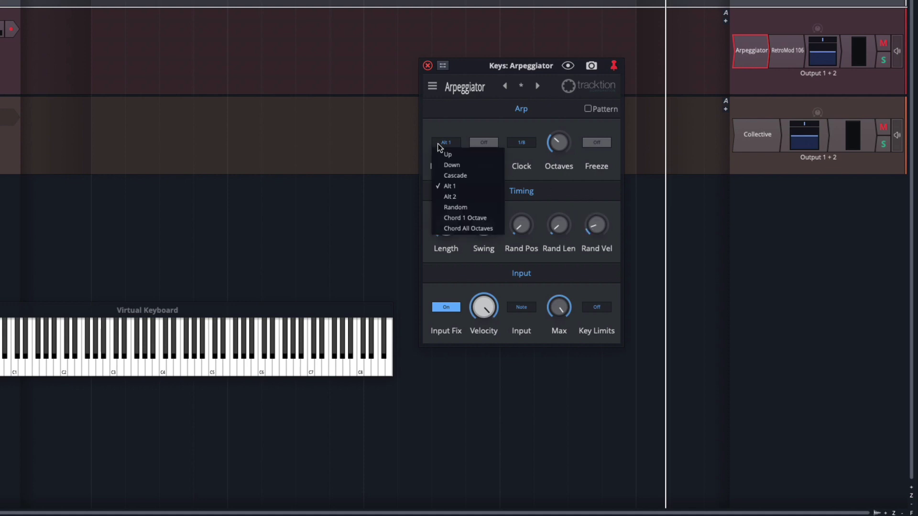
pyautogui.click(452, 176)
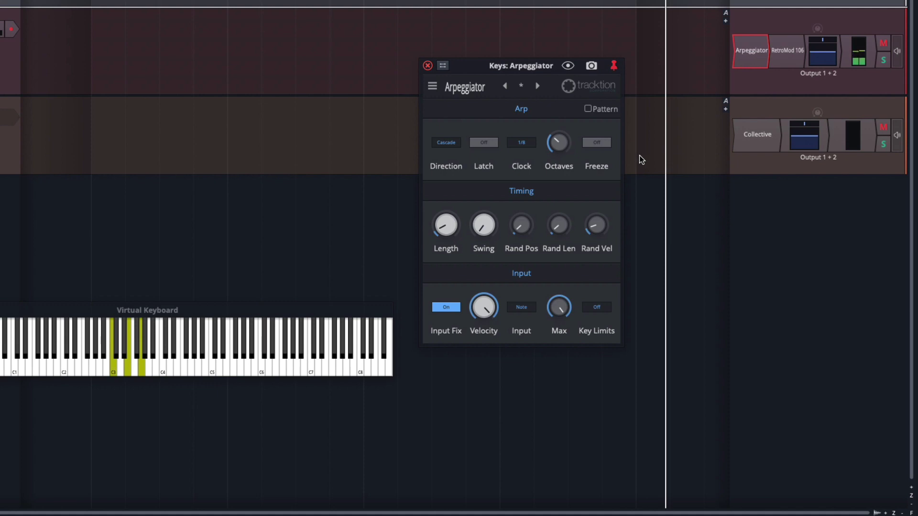
pyautogui.moveTo(601, 215)
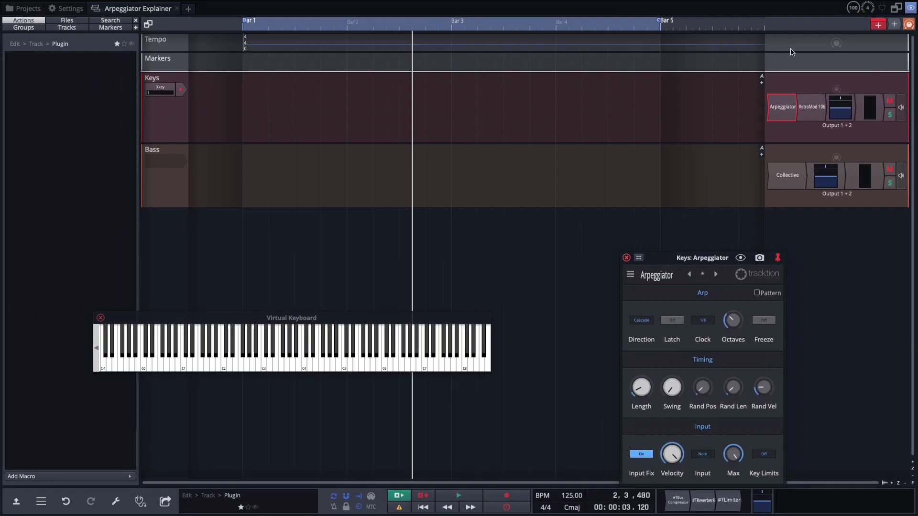
# Insert a new four-bar MIDI clip on the Keys track, starting at bar 1
pyautogui.click(878, 24)
pyautogui.moveTo(877, 25); pyautogui.dragTo(209, 115)
pyautogui.click(238, 124)
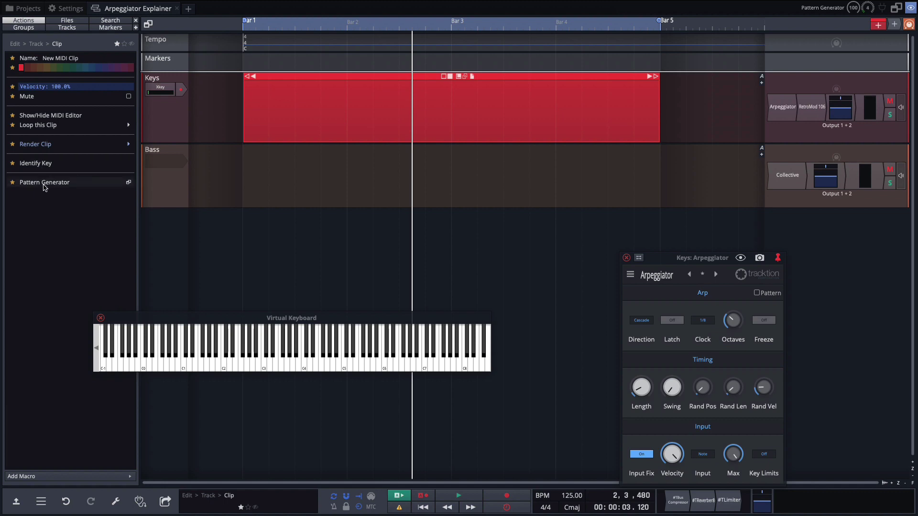
# Open the new clip's Pattern Generator and set its Pattern Style to Chords
pyautogui.click(124, 44)
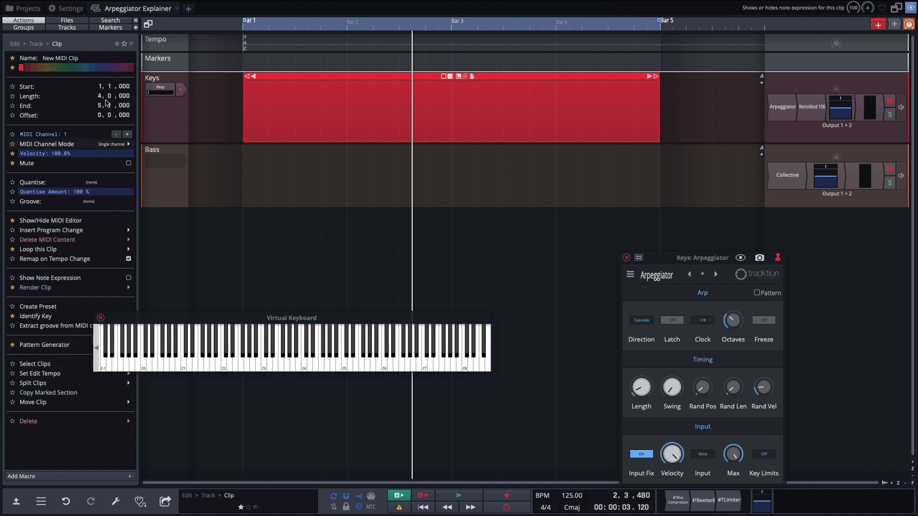
pyautogui.click(117, 44)
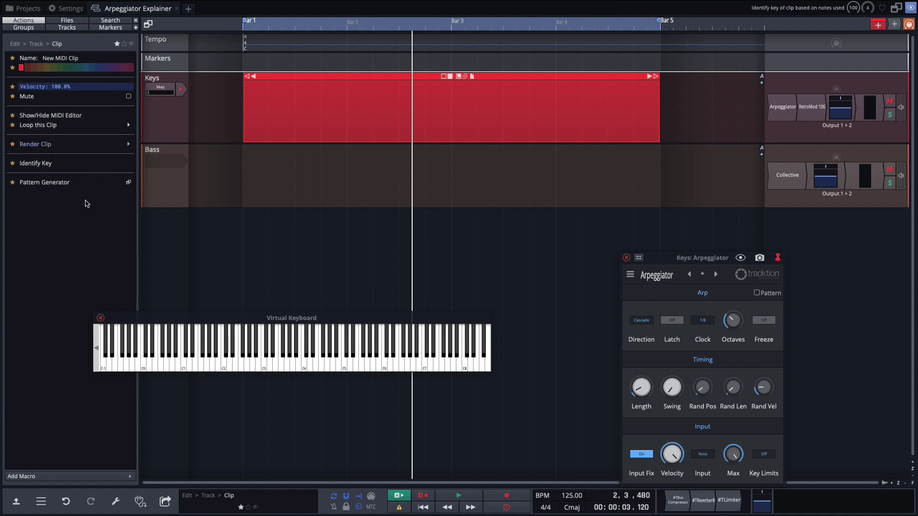
pyautogui.click(115, 184)
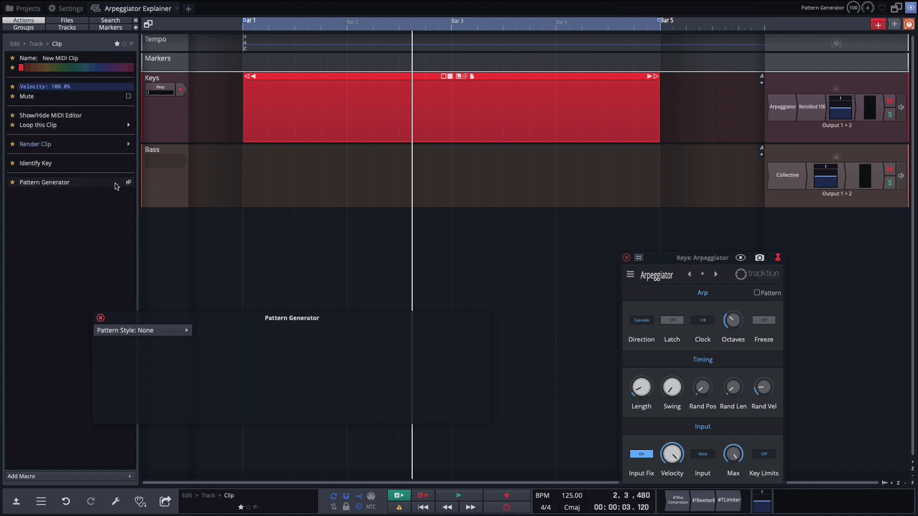
pyautogui.click(175, 331)
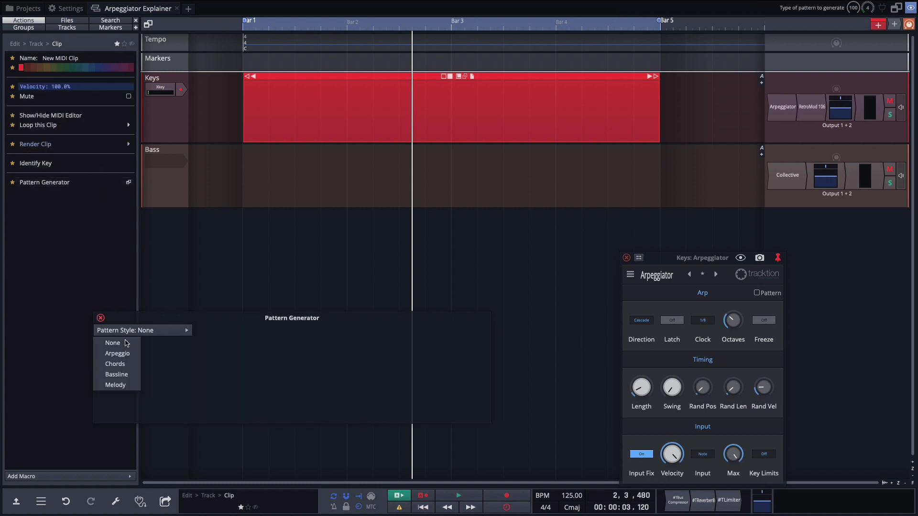
pyautogui.click(116, 364)
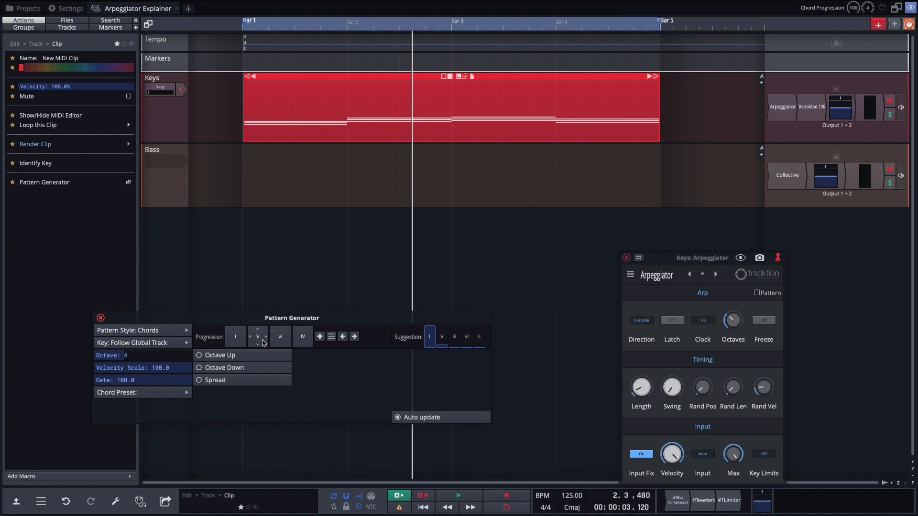
# Apply the popular four-chord progression vi-IV-I-V to the clip and play it through the arpeggiator
pyautogui.click(332, 338)
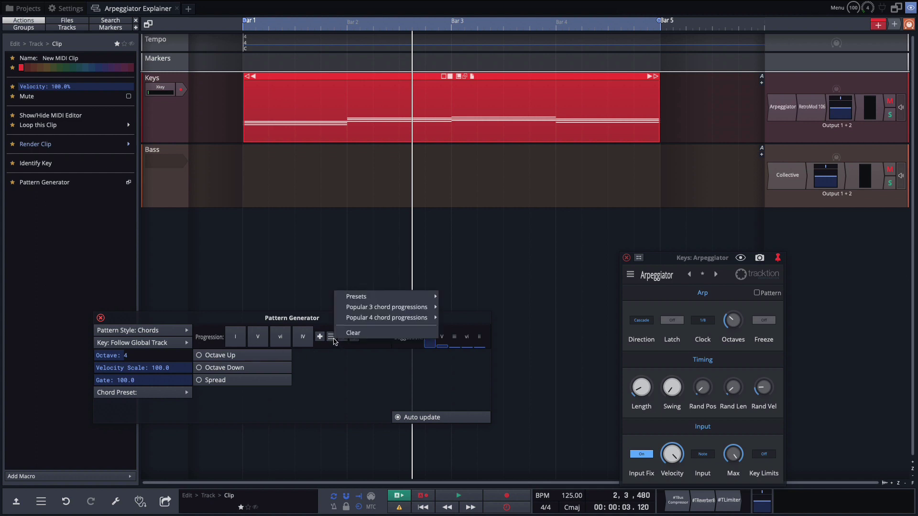
pyautogui.moveTo(356, 318)
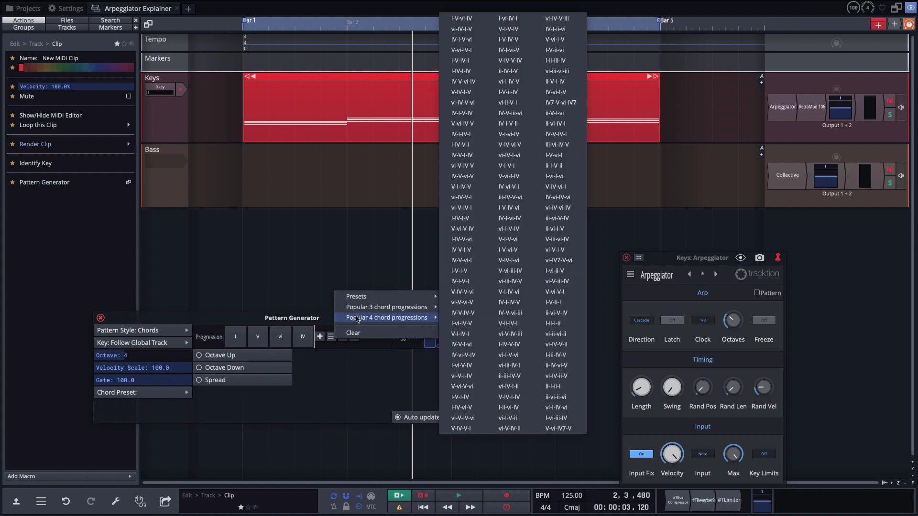
pyautogui.click(467, 29)
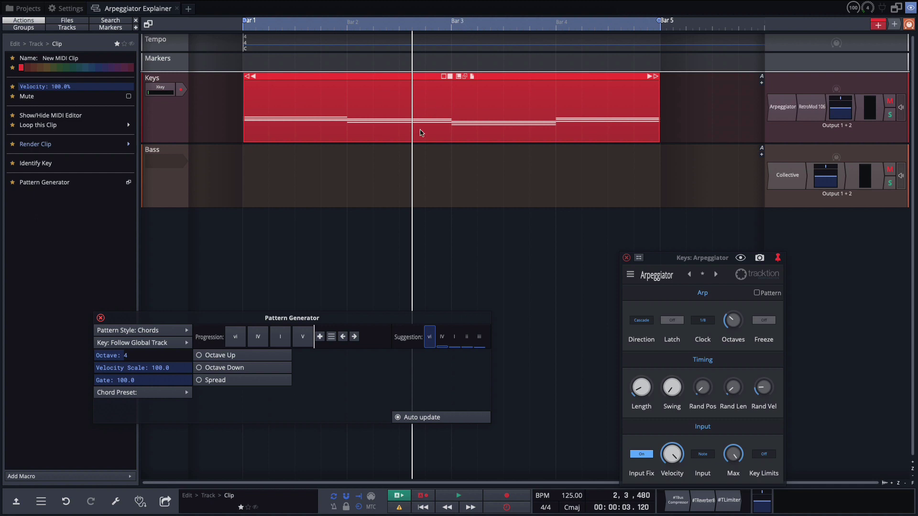
pyautogui.press('space')
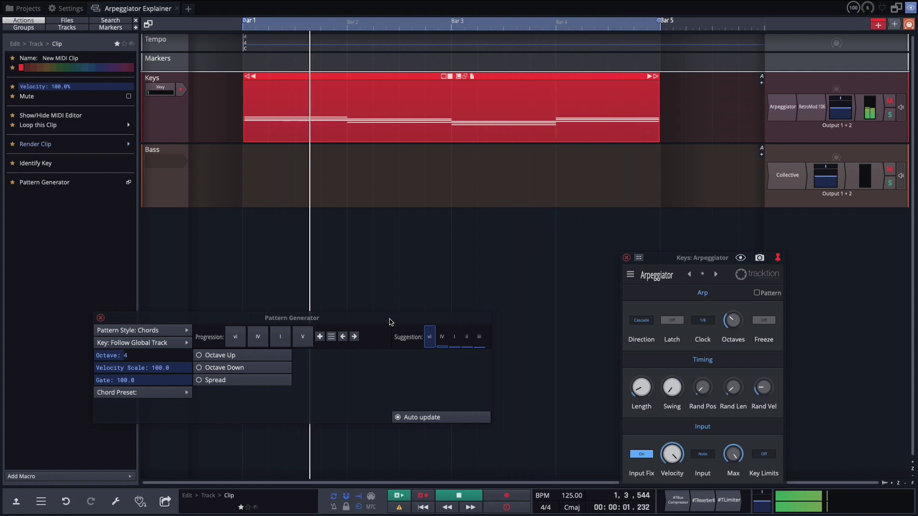
# Replace the RetroMod 106 synth on the Keys track with the Subtractive synth after the Arpeggiator
pyautogui.doubleClick(816, 112)
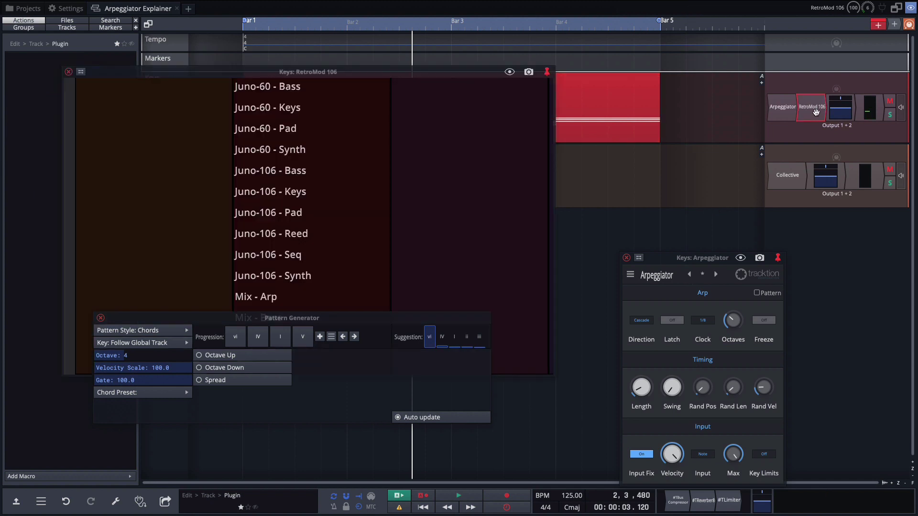
pyautogui.press('Delete')
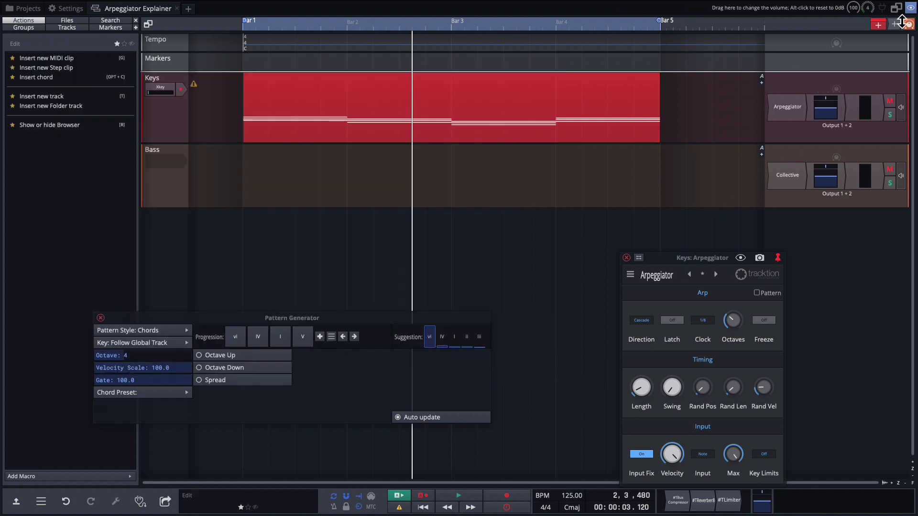
pyautogui.click(815, 106)
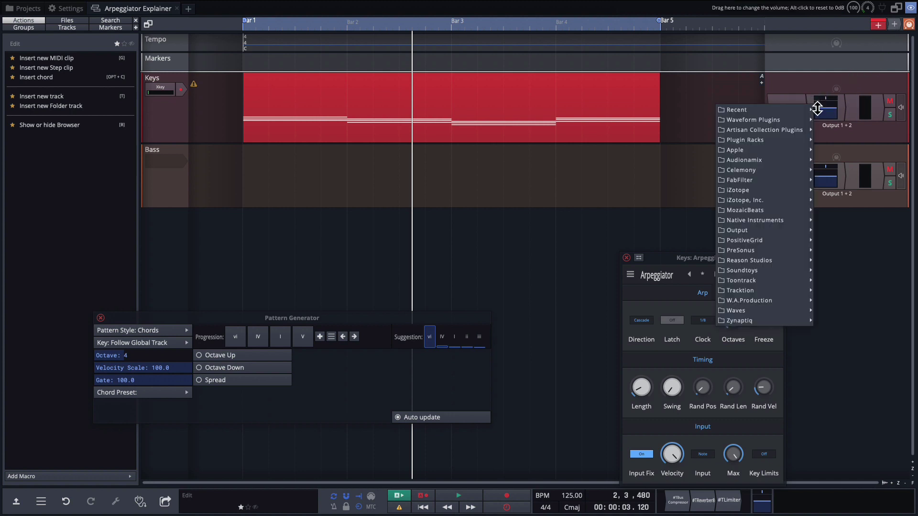
pyautogui.moveTo(760, 121)
pyautogui.moveTo(829, 128)
pyautogui.click(790, 173)
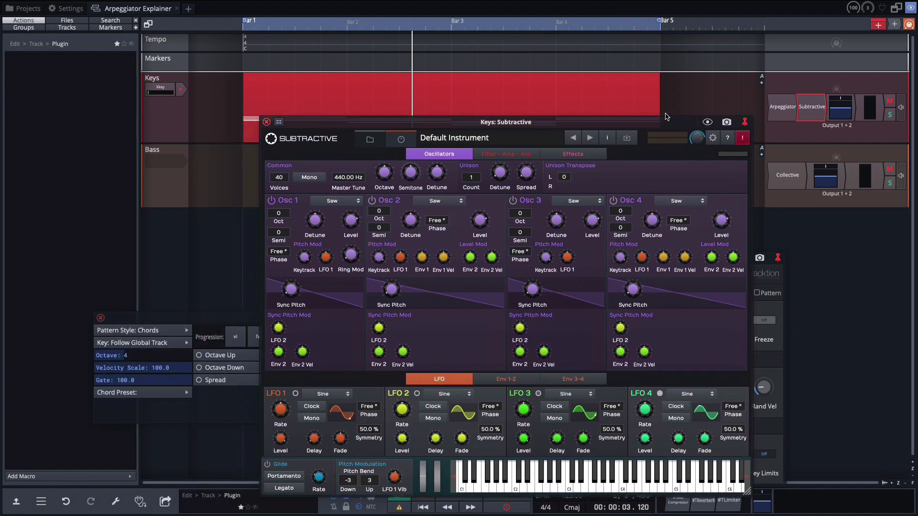
# Load the LPF Plucked preset from Subtractive's Keys category and close the synth window
pyautogui.click(372, 181)
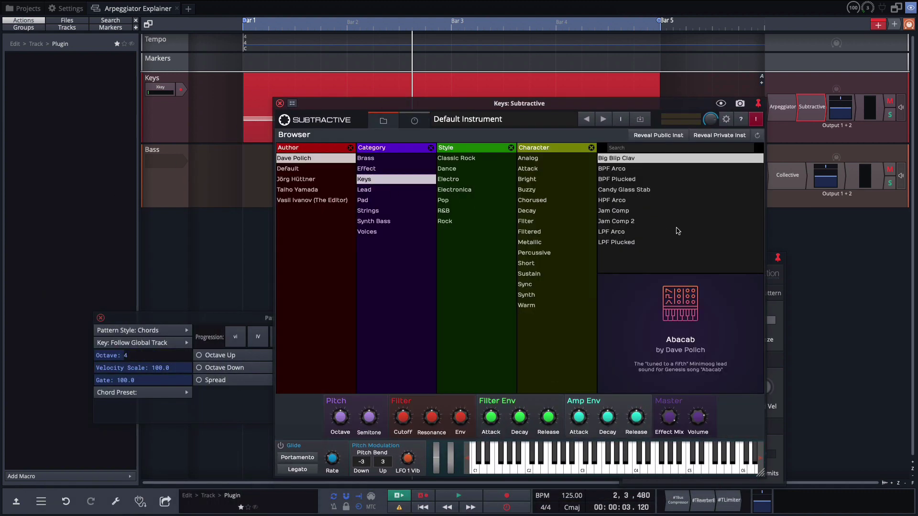
pyautogui.click(628, 243)
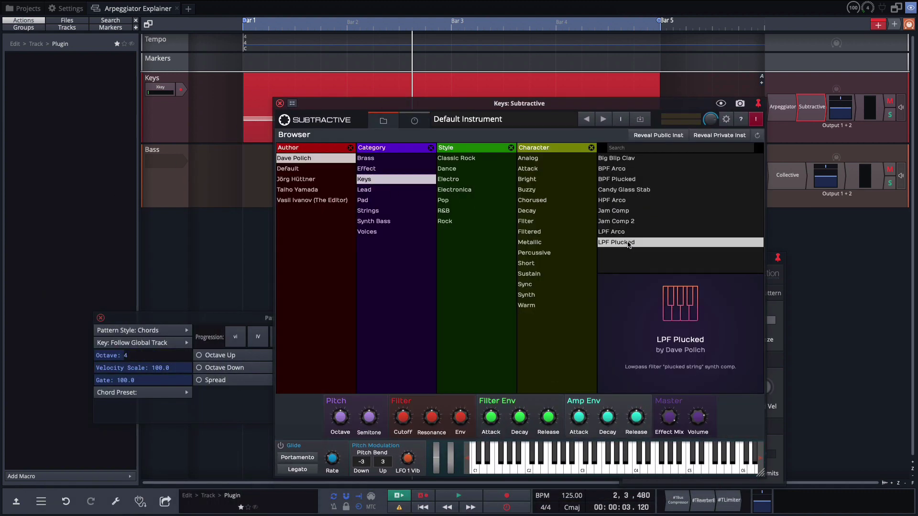
pyautogui.doubleClick(628, 243)
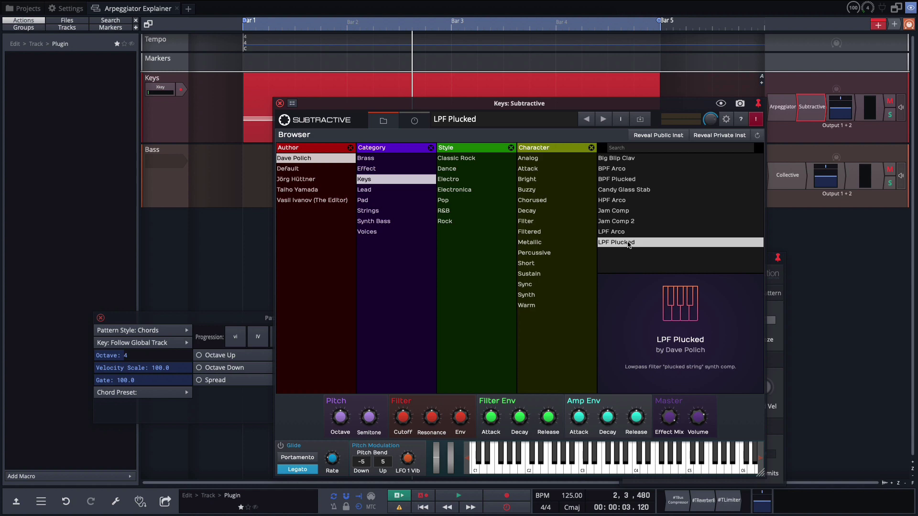
pyautogui.click(279, 103)
# Move the playhead to bar 3 and audition the arpeggiated chord clip with the plucked preset
pyautogui.click(452, 159)
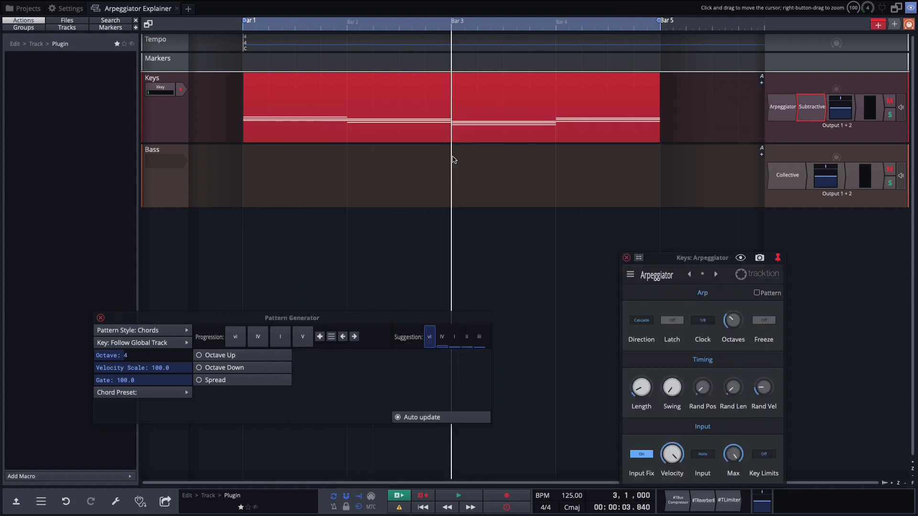
pyautogui.press('space')
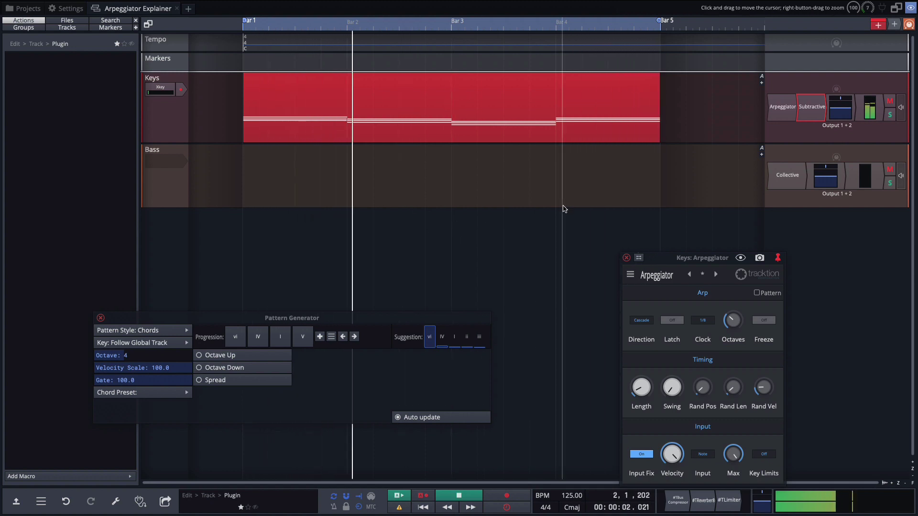
pyautogui.press('space')
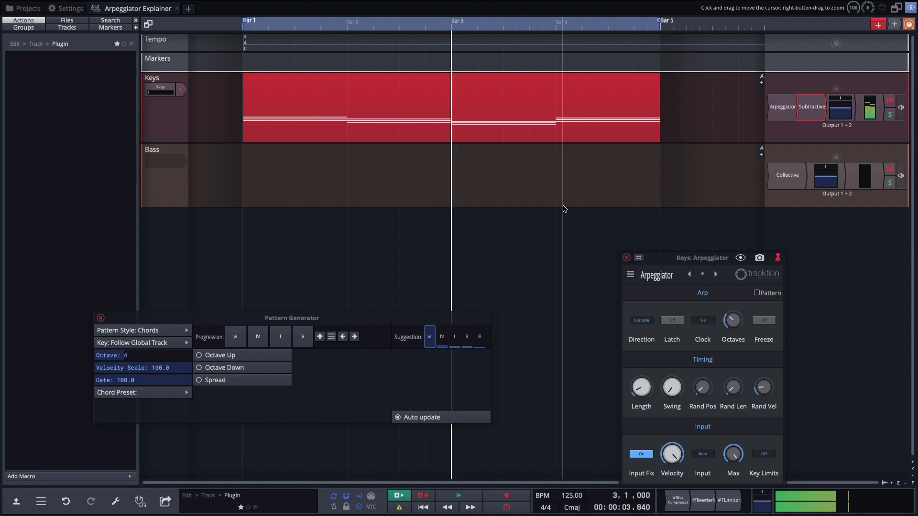
# Raise the arpeggiator's note Length, reset Rand Pos, Rand Len and Rand Vel to zero, and turn Input Fix off
pyautogui.moveTo(722, 260); pyautogui.dragTo(553, 181)
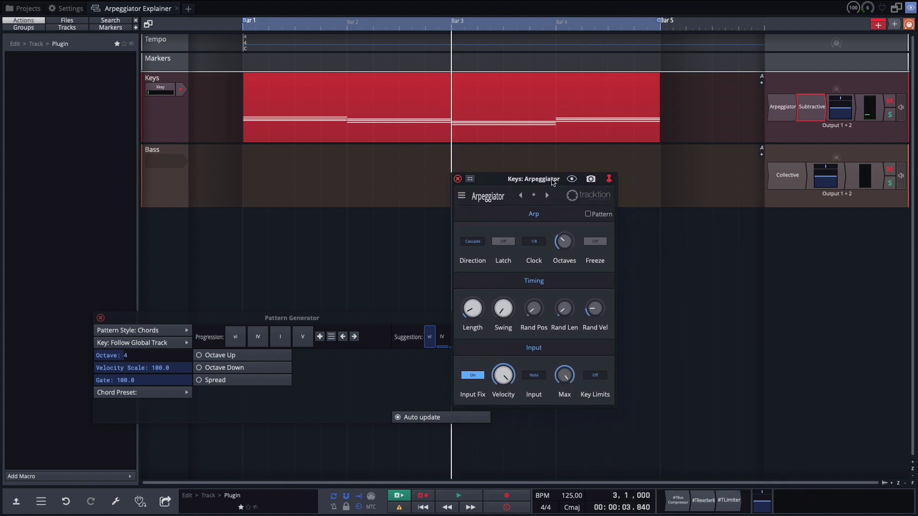
pyautogui.click(542, 198)
pyautogui.press('Escape')
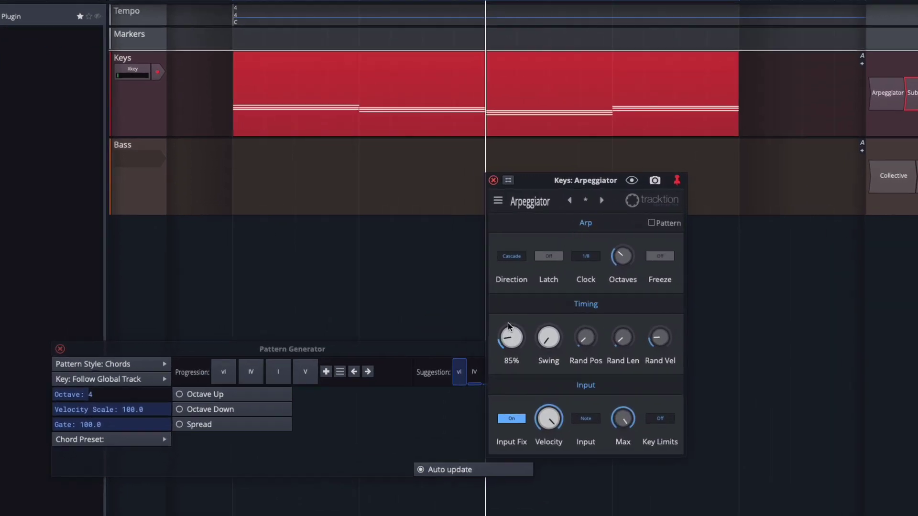
pyautogui.moveTo(534, 310)
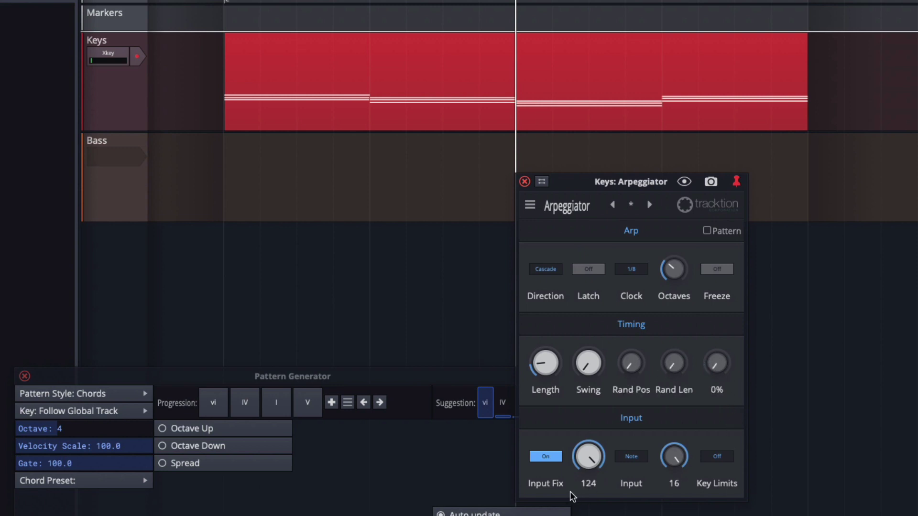
pyautogui.click(552, 458)
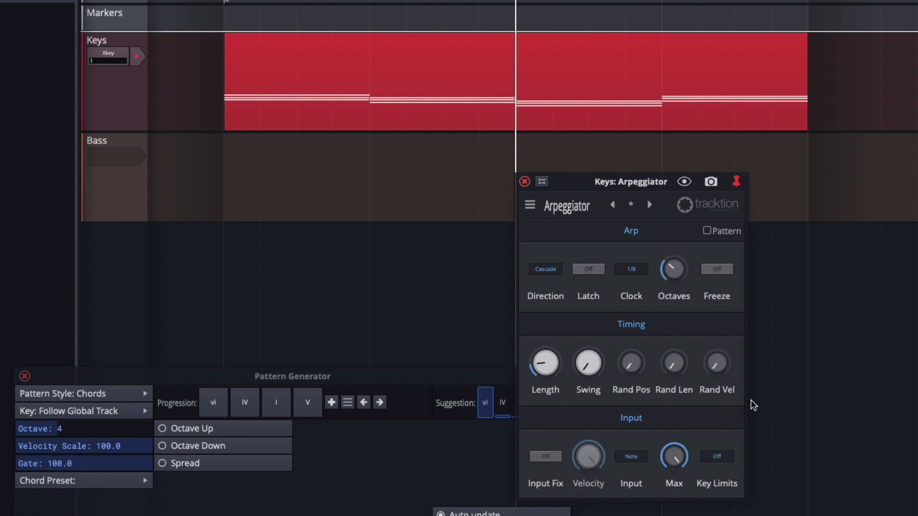
# Set the arpeggiator's Direction to Up, raise Swing to about 5%, and audition the chord clip
pyautogui.click(557, 272)
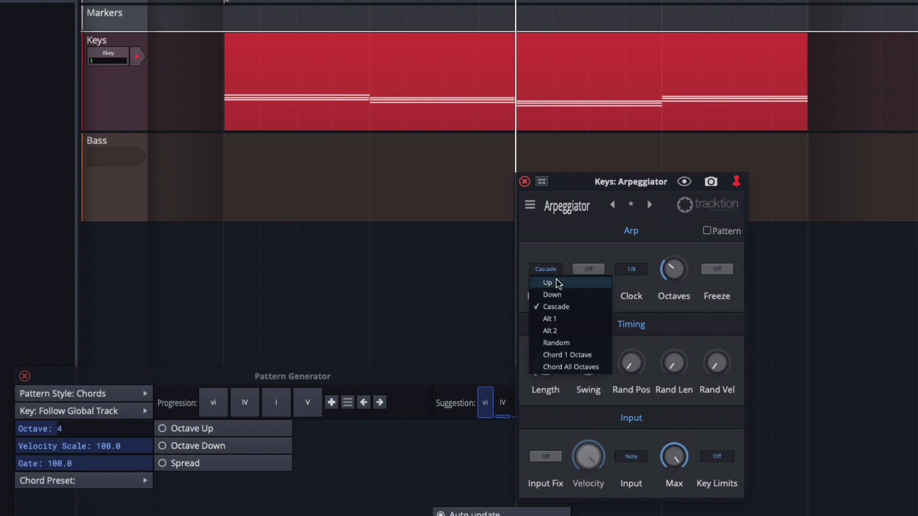
pyautogui.click(554, 283)
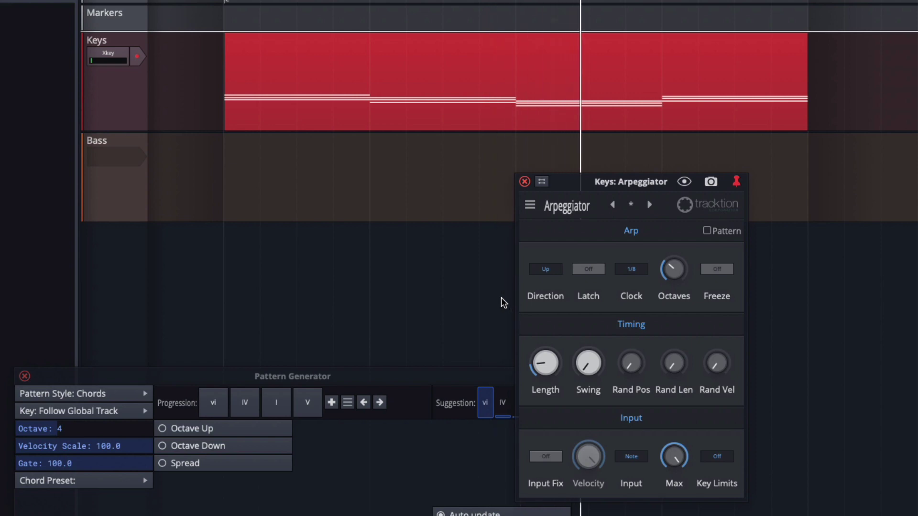
pyautogui.press('space')
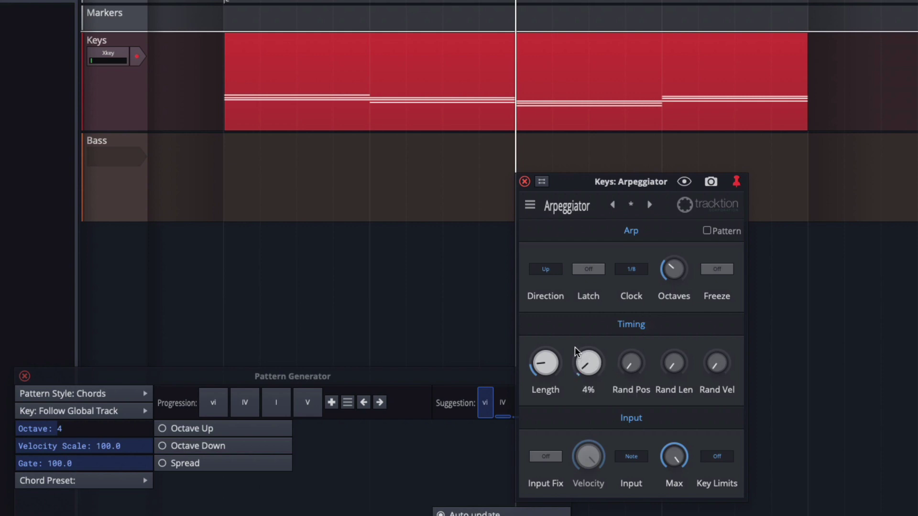
pyautogui.press('space')
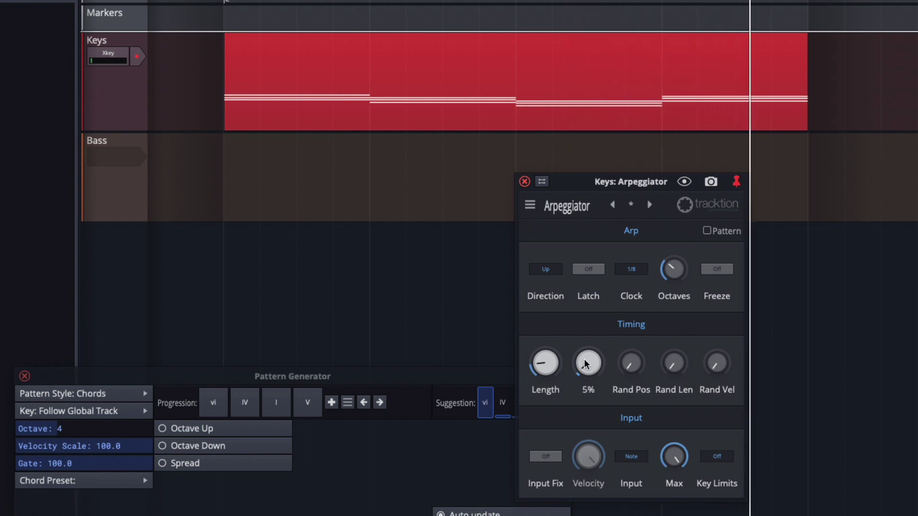
pyautogui.scroll(1, 585, 364)
pyautogui.press('space')
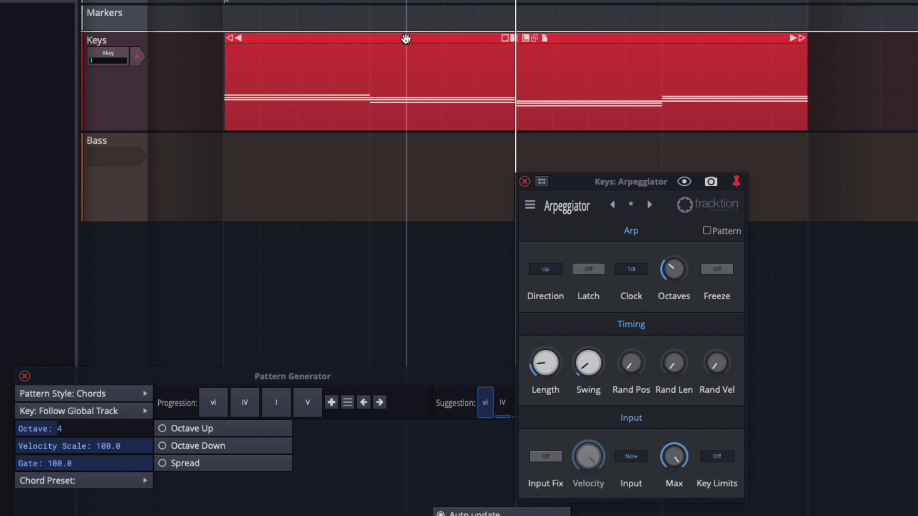
# Copy the Keys chord clip onto the Bass track at bar 1 and reopen the Pattern Generator for the copy
pyautogui.click(406, 38)
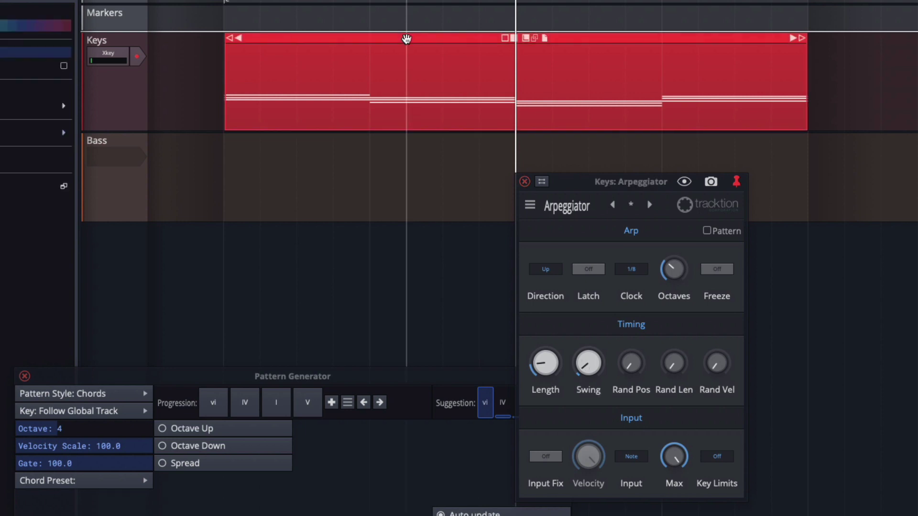
pyautogui.moveTo(406, 38); pyautogui.dragTo(392, 151)
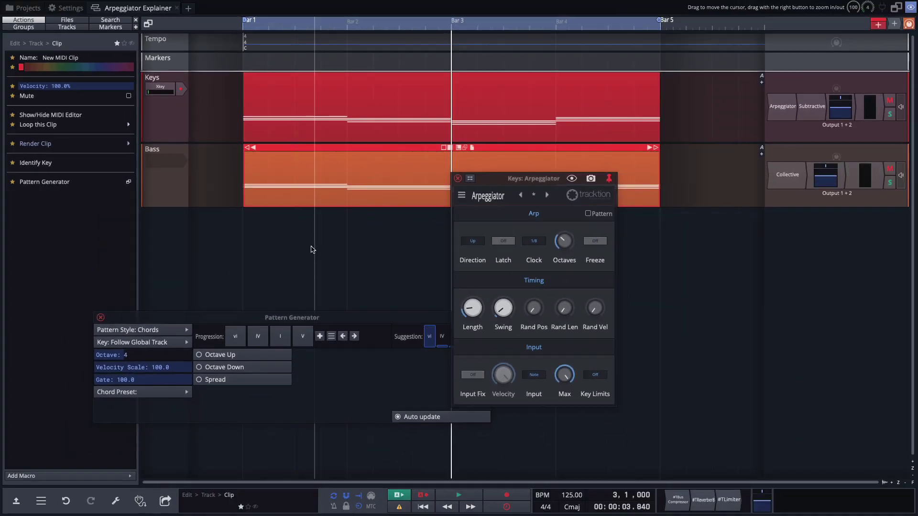
pyautogui.click(101, 318)
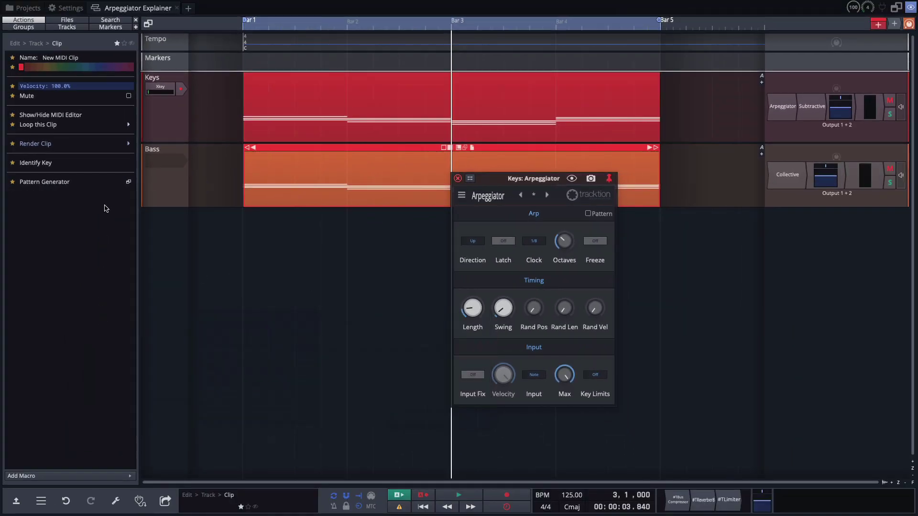
pyautogui.click(122, 185)
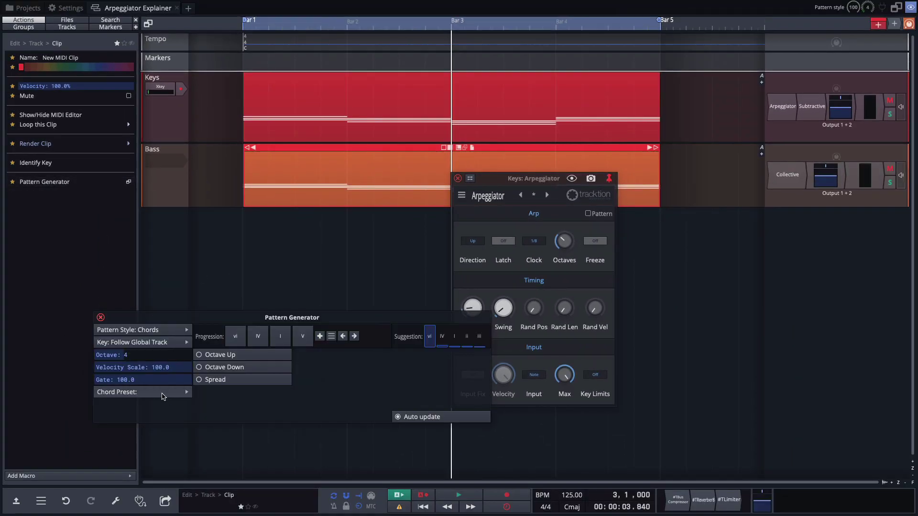
# Change the Bass clip's pattern style to Bassline in the Pattern Generator
pyautogui.click(163, 396)
pyautogui.click(266, 416)
pyautogui.click(160, 332)
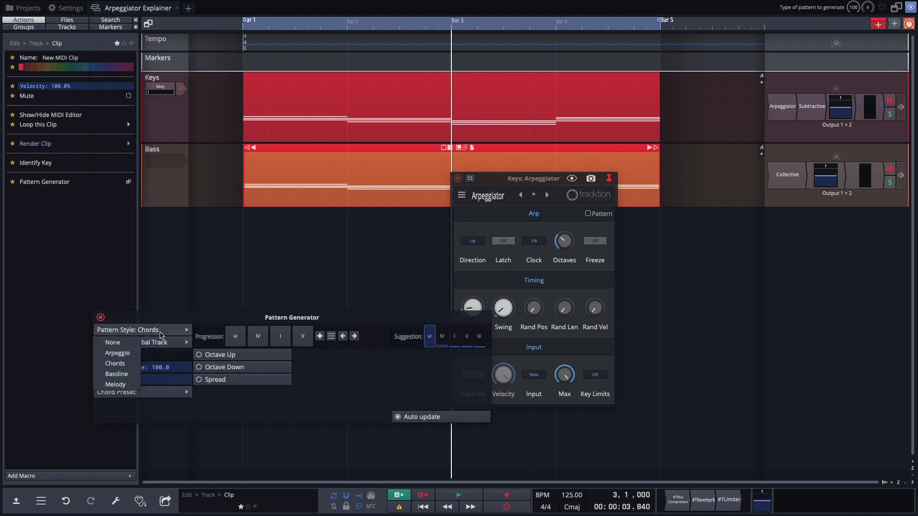
pyautogui.click(130, 374)
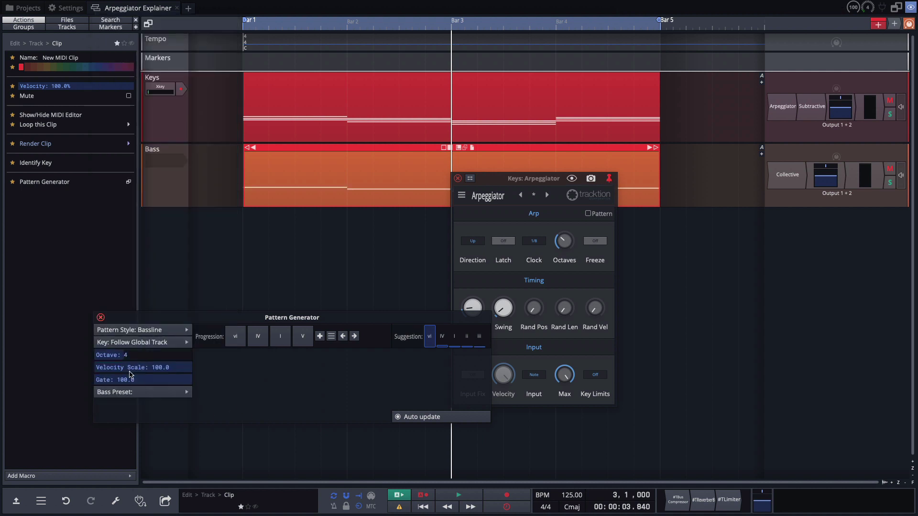
# Audition the Keys and Bass tracks together and move the Arpeggiator window clear of the clips
pyautogui.click(322, 252)
pyautogui.press('space')
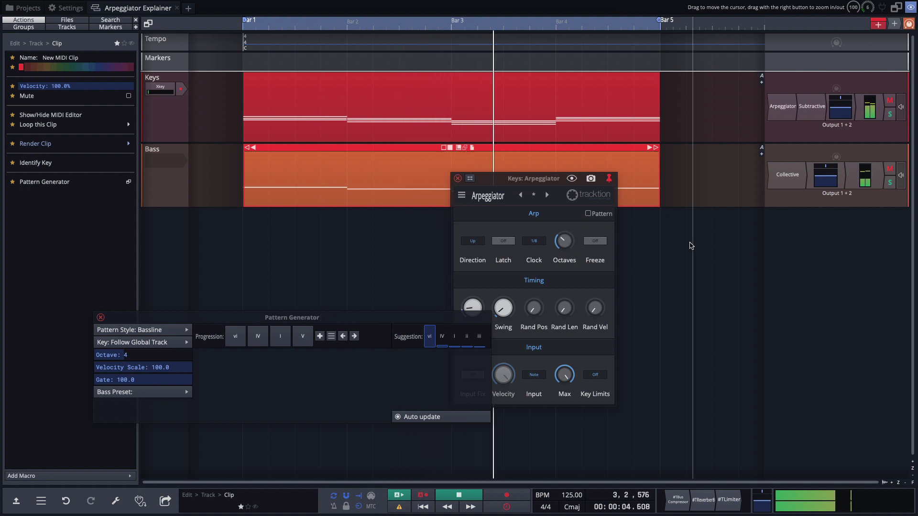
pyautogui.moveTo(556, 184); pyautogui.dragTo(729, 266)
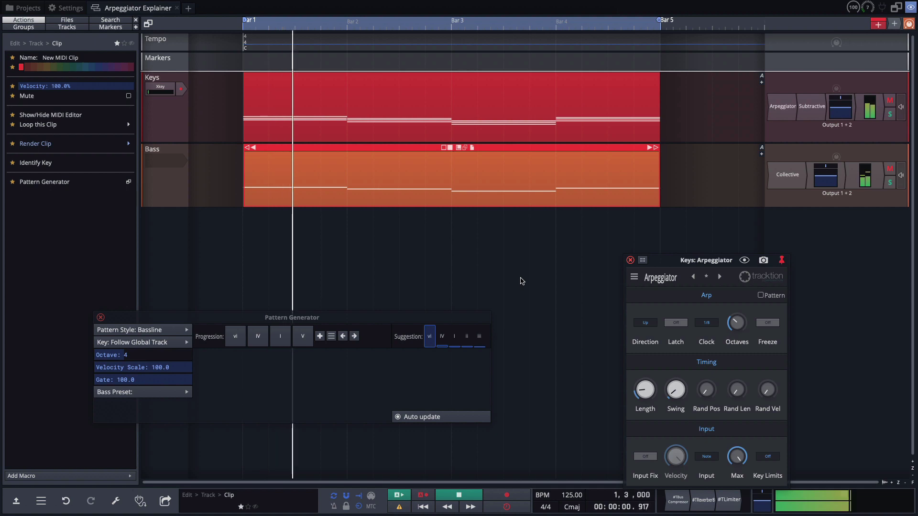
pyautogui.press('space')
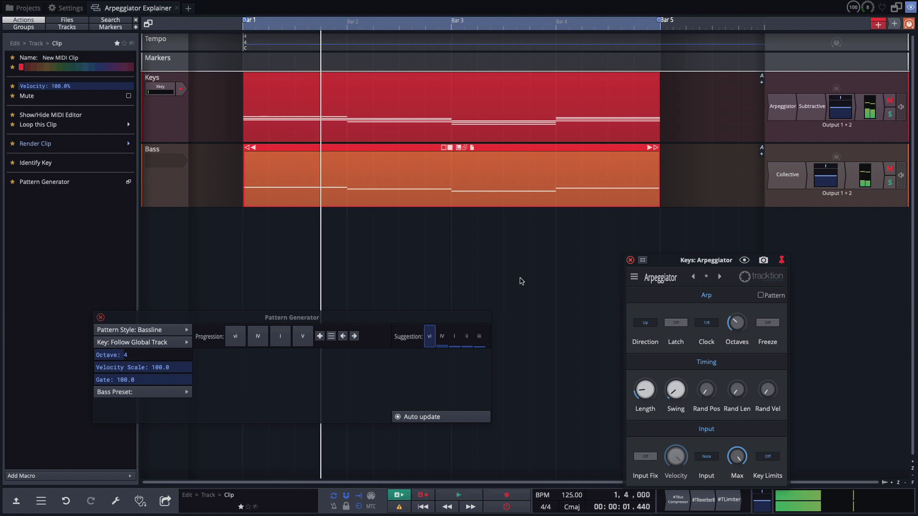
# Show the 802 Syn Bass preset in the Bass track's Collective browser, close the synth, and audition both tracks
pyautogui.doubleClick(792, 175)
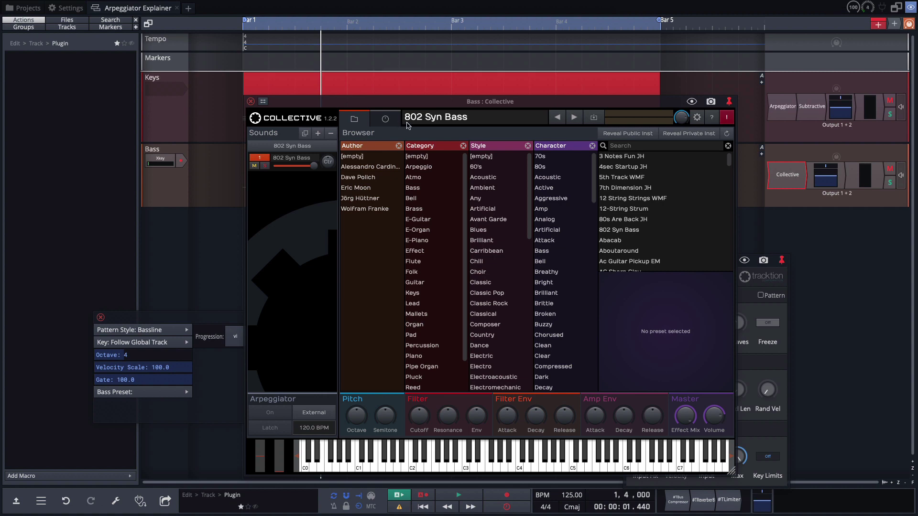
pyautogui.click(363, 167)
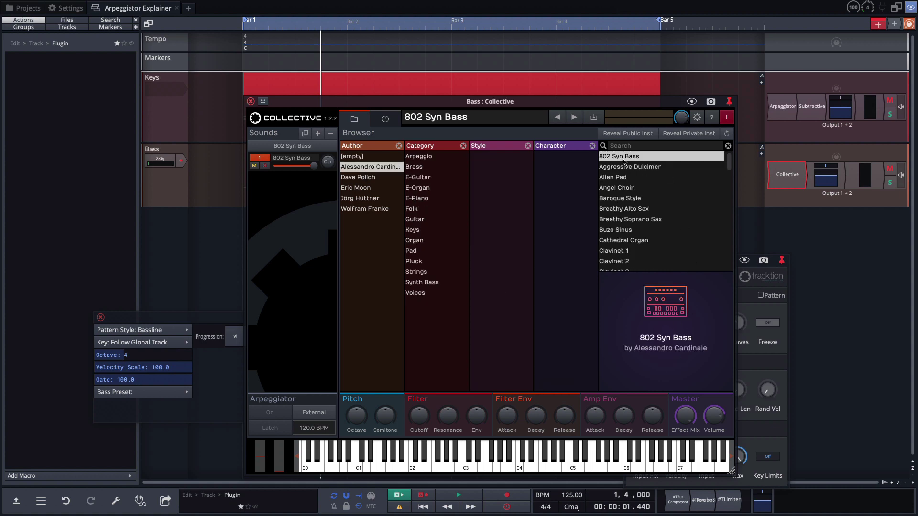
pyautogui.click(250, 102)
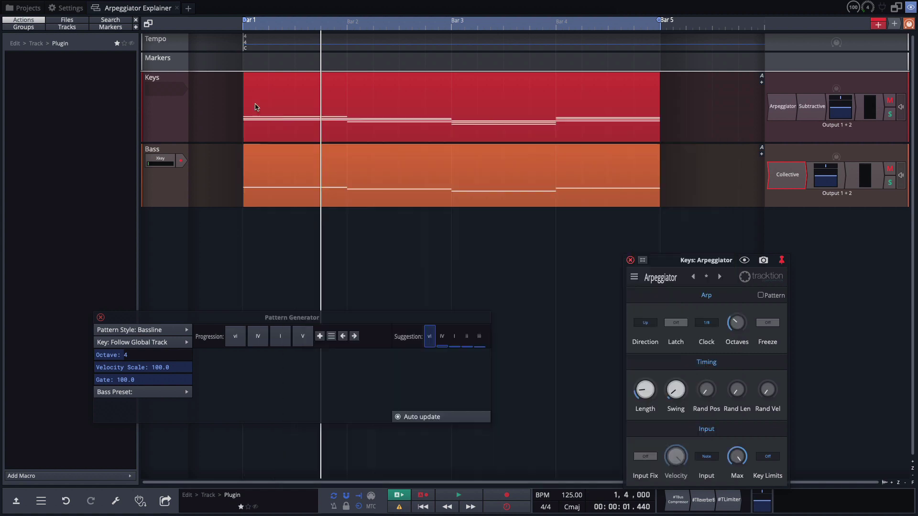
pyautogui.press('space')
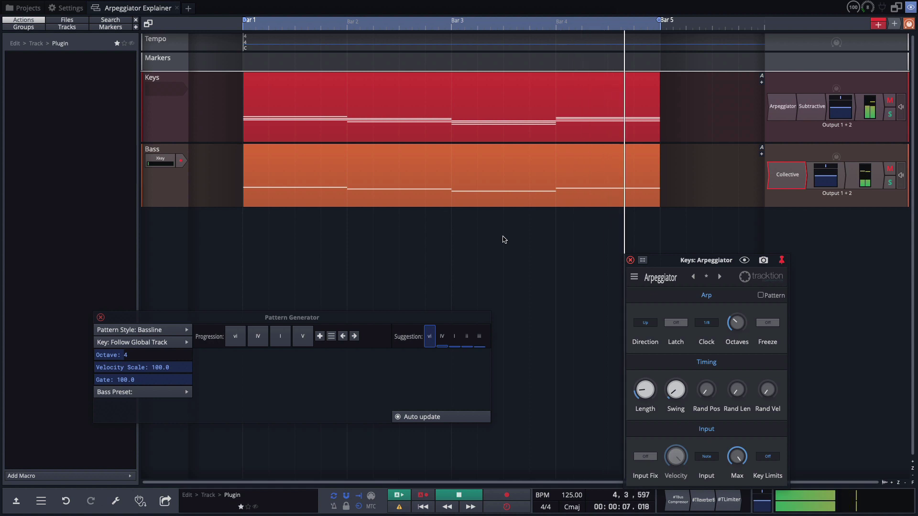
pyautogui.press('space')
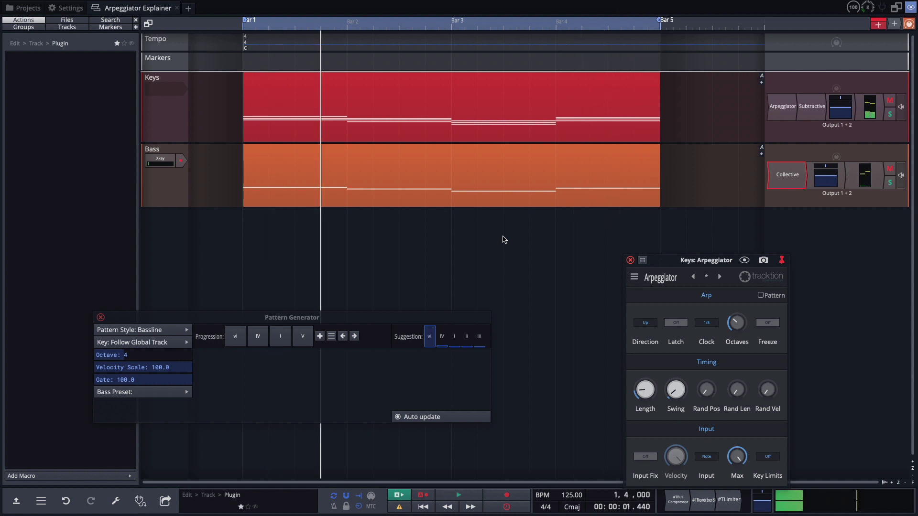
# Enable the Arpeggiator's Pattern section and reposition its window to show the whole note grid
pyautogui.moveTo(724, 263); pyautogui.dragTo(513, 123)
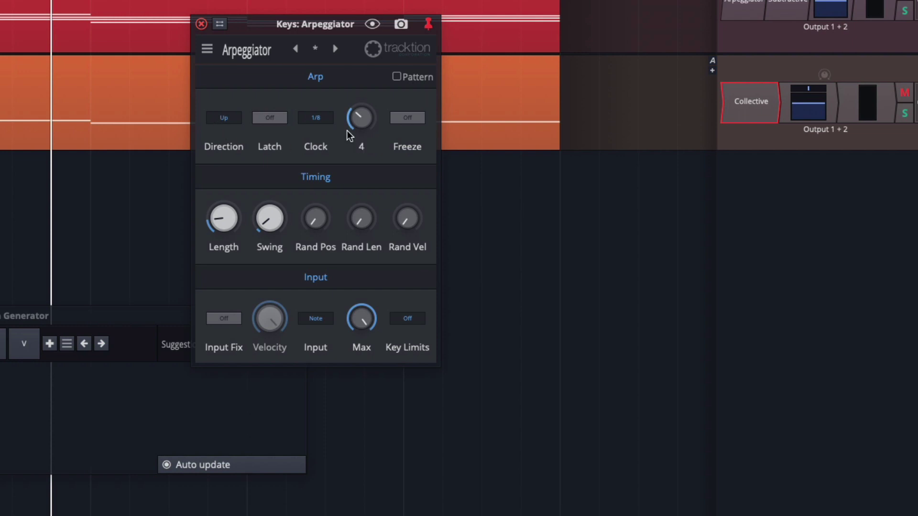
pyautogui.click(398, 79)
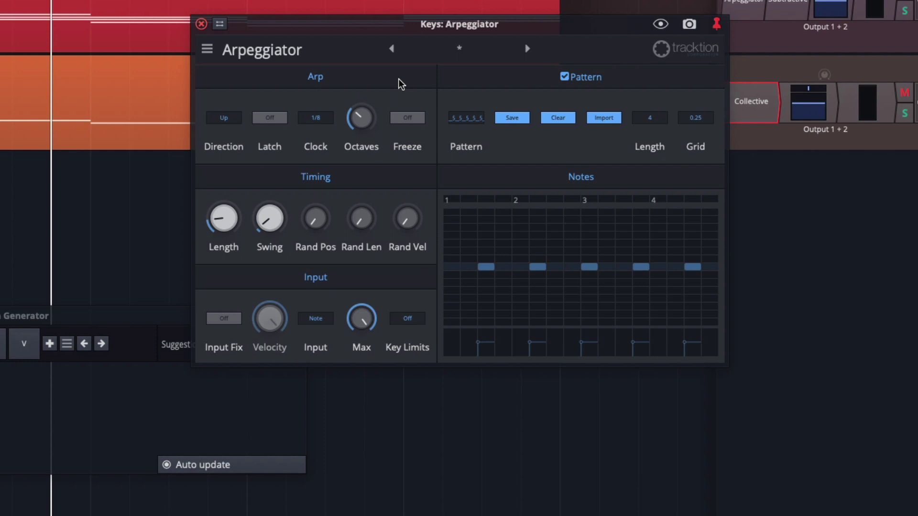
pyautogui.moveTo(529, 33); pyautogui.dragTo(421, 53)
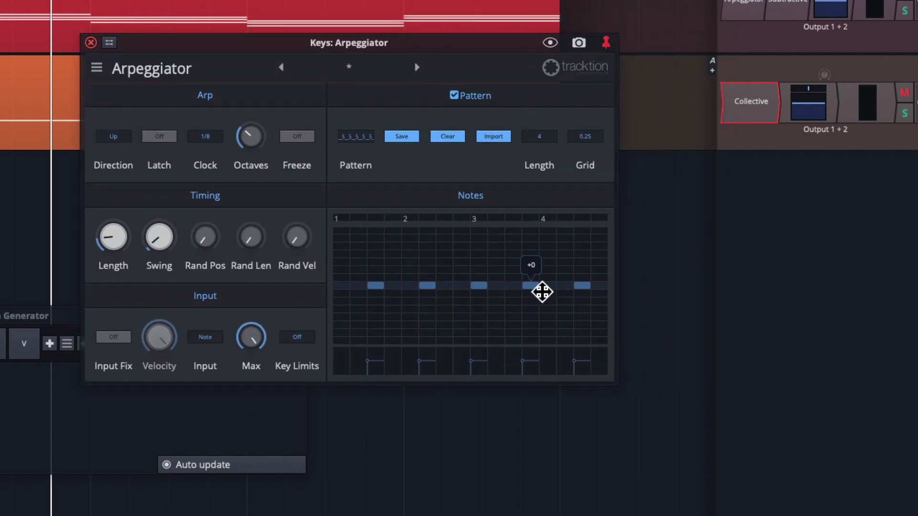
# Load the arpeggiator pattern 5__5__5__5__5__5 and start playback to hear it
pyautogui.click(363, 137)
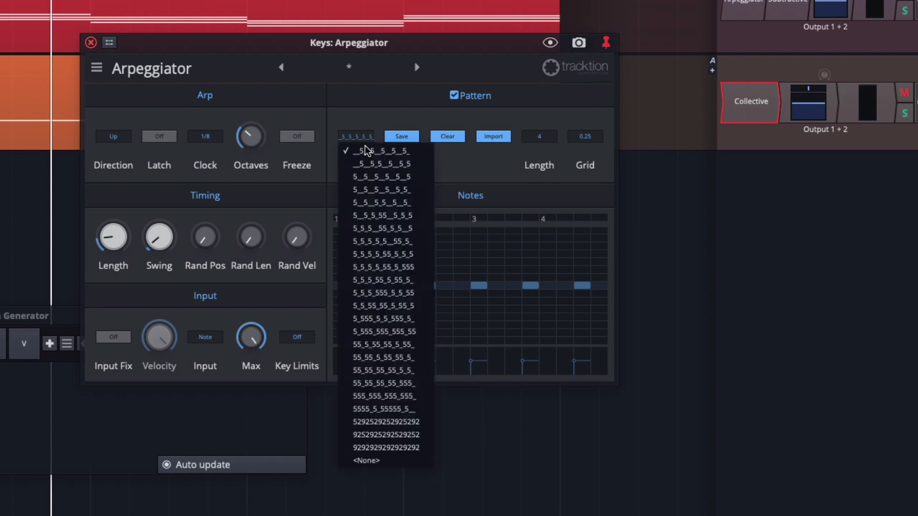
pyautogui.click(396, 176)
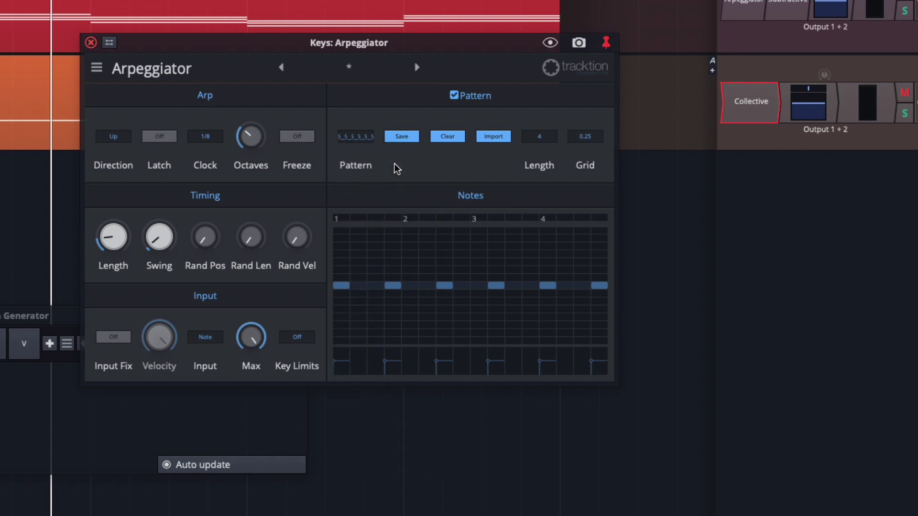
pyautogui.press('space')
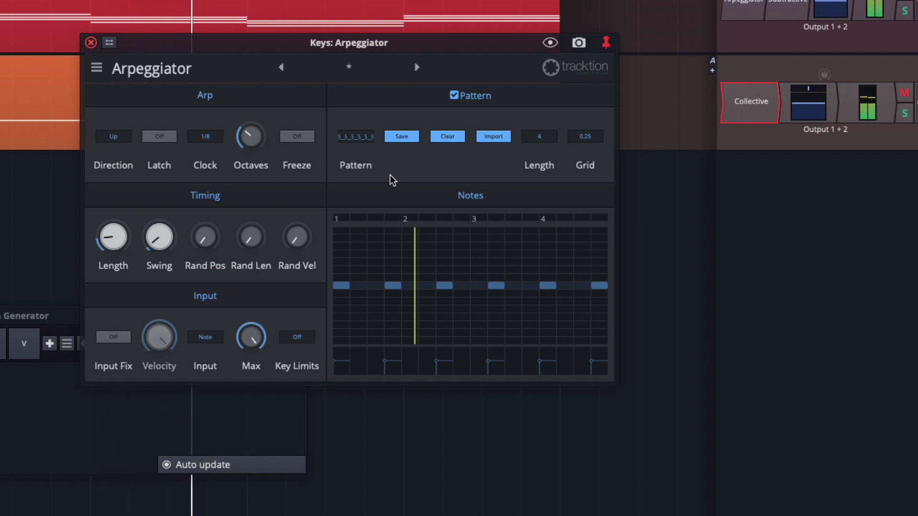
# Try the arpeggiator patterns 5_5_5_5_5__55_5_ and 5_5_5_5_55_5_555 during playback
pyautogui.click(359, 139)
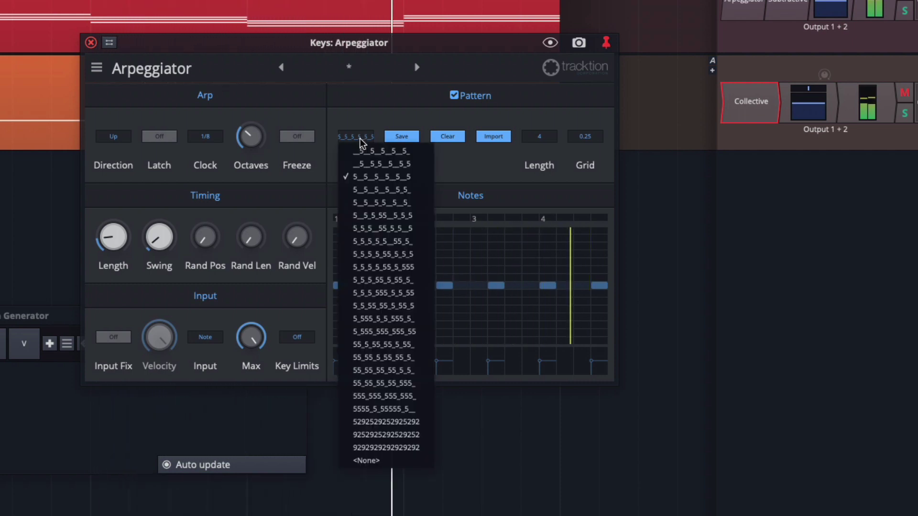
pyautogui.click(368, 241)
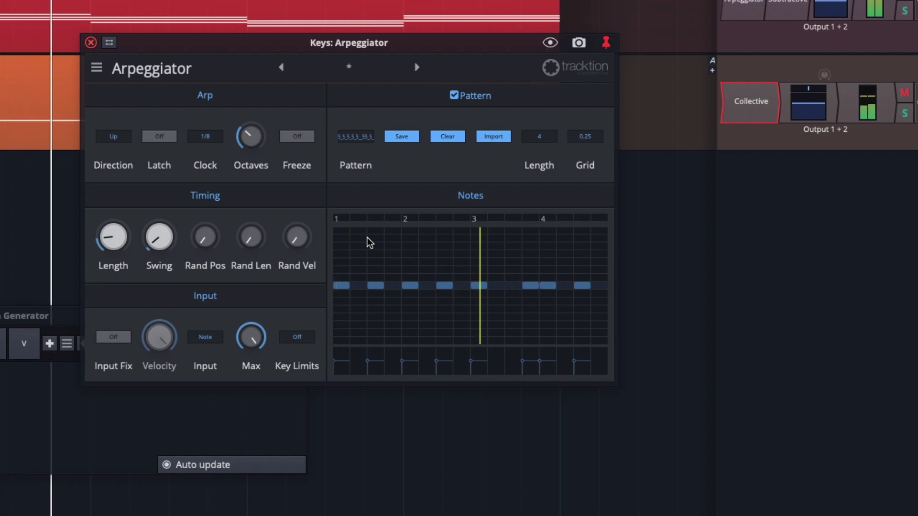
pyautogui.click(359, 138)
pyautogui.click(381, 266)
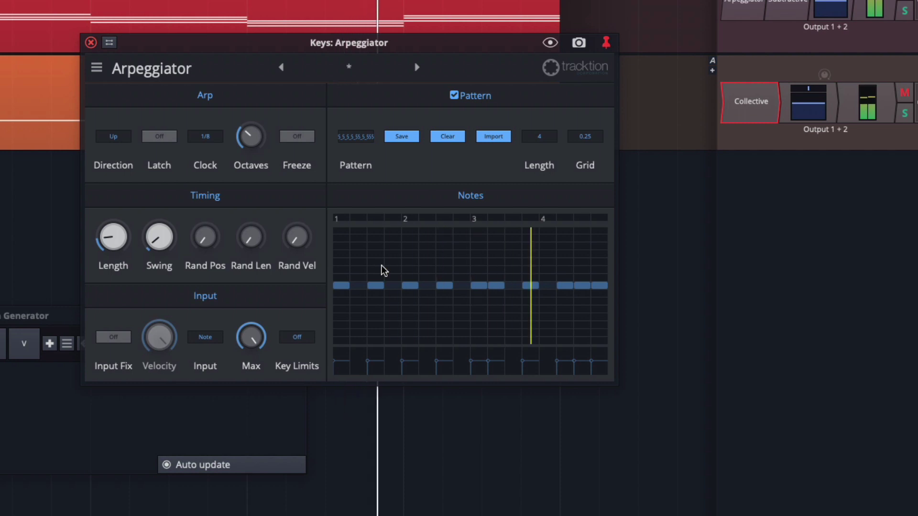
pyautogui.click(362, 135)
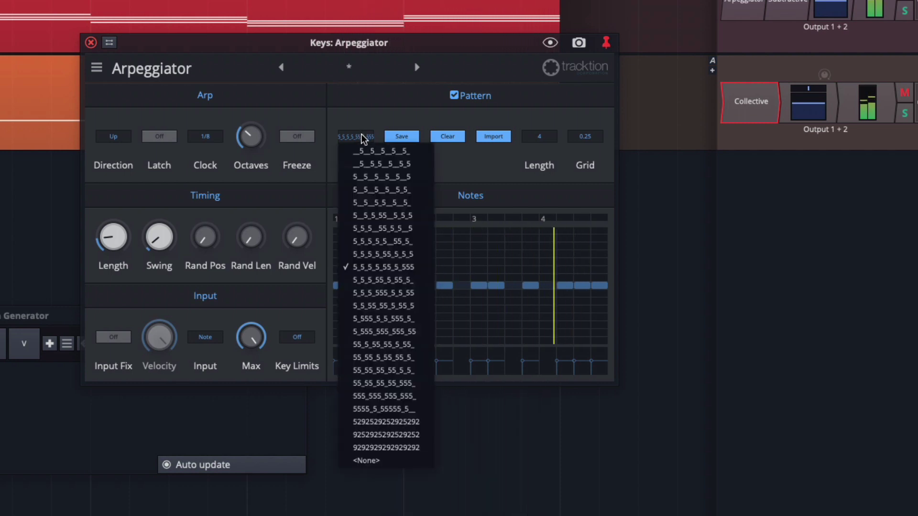
pyautogui.click(378, 423)
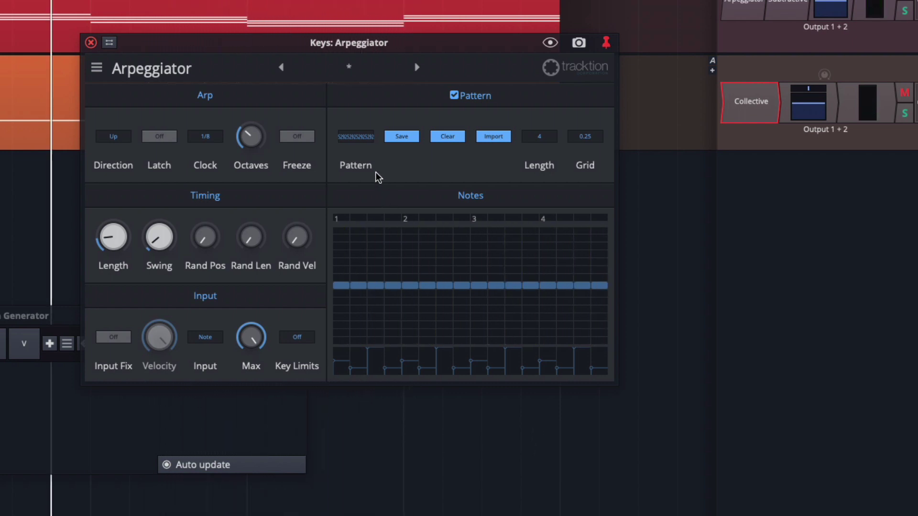
pyautogui.click(369, 138)
pyautogui.click(392, 446)
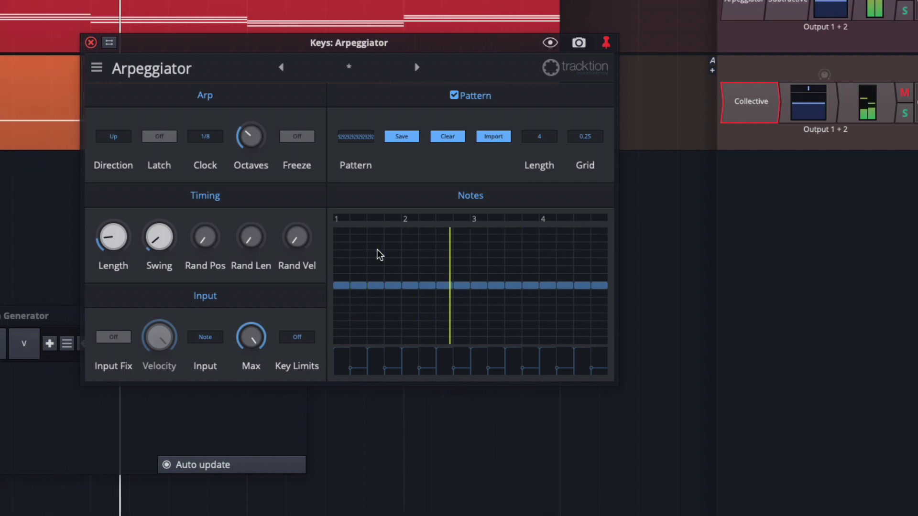
pyautogui.press('space')
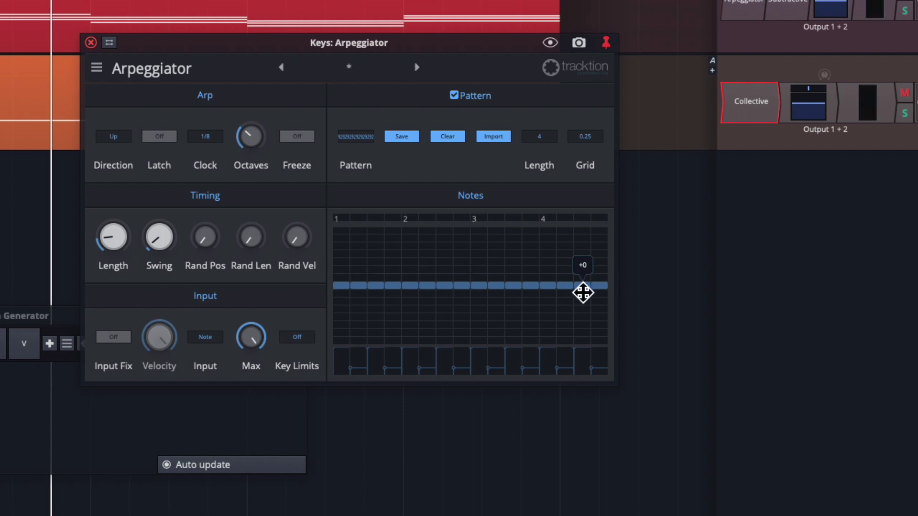
# Try shifting the pitch of two neighbouring pattern notes before beat 4, audition them, and undo the changes
pyautogui.moveTo(538, 288); pyautogui.dragTo(542, 260)
pyautogui.press('space')
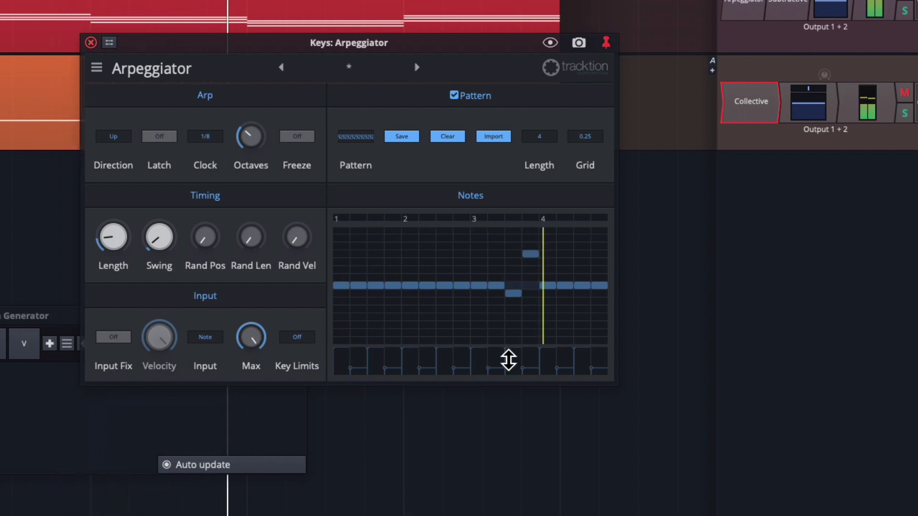
pyautogui.hotkey('ctrl', 'z')
pyautogui.hotkey('ctrl', 'z')
pyautogui.hotkey('ctrl', 'z')
pyautogui.press('space')
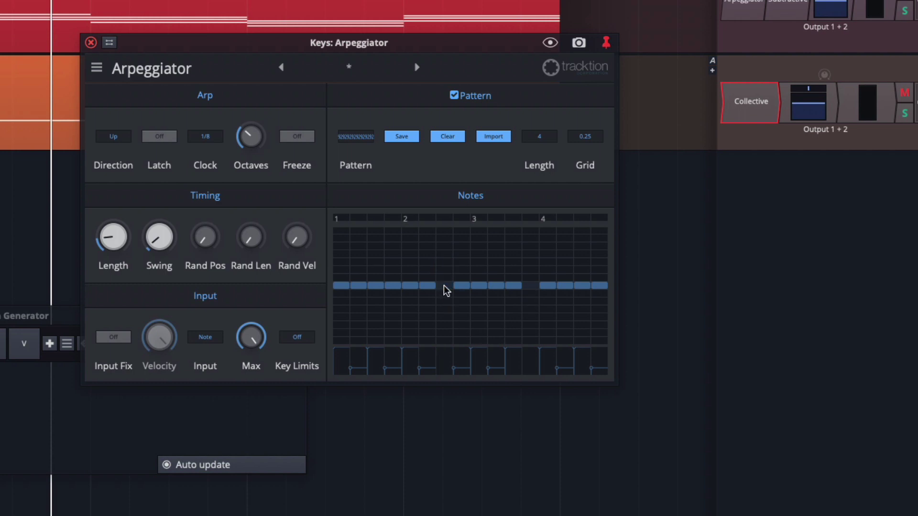
# Play the edited arpeggiator pattern and remove its third and fourth notes
pyautogui.press('space')
pyautogui.moveTo(378, 291); pyautogui.dragTo(399, 294)
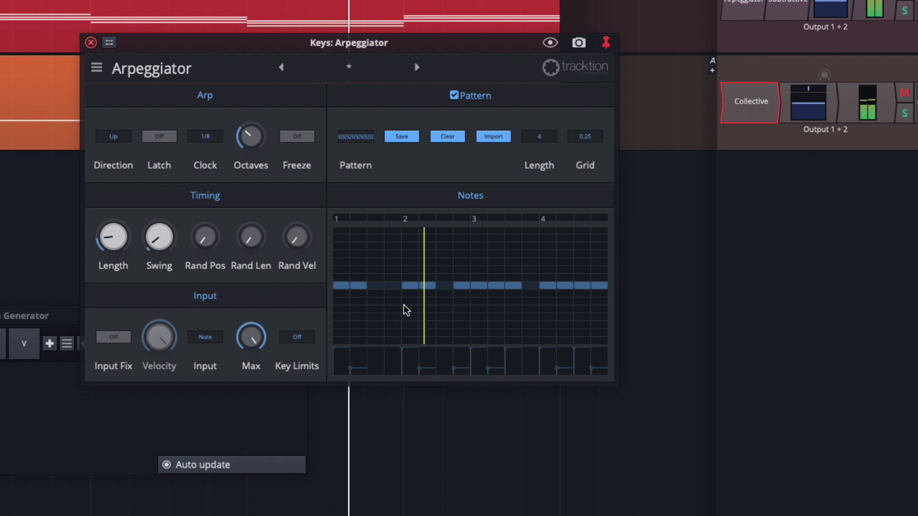
# Stop playback, switch the arpeggiator to pattern 5_5_5__55_5_5__5, and audition it
pyautogui.press('space')
pyautogui.click(365, 137)
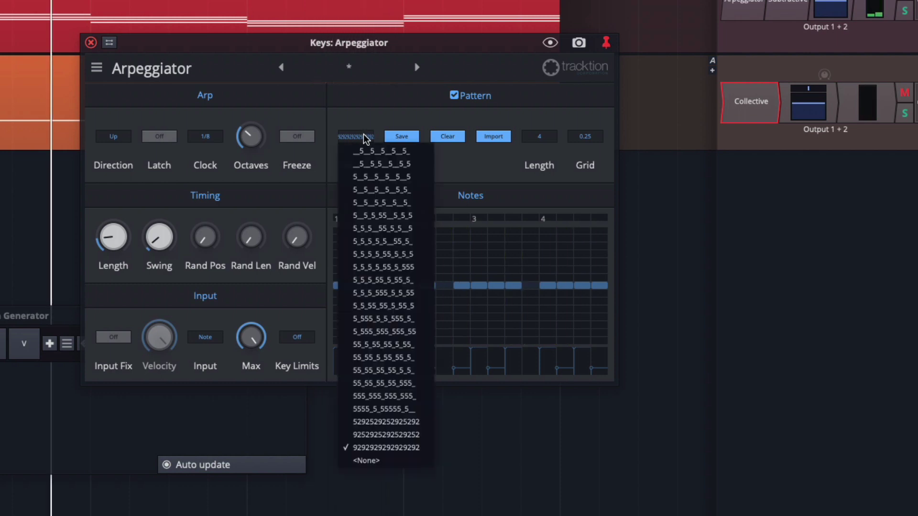
pyautogui.click(382, 224)
pyautogui.press('space')
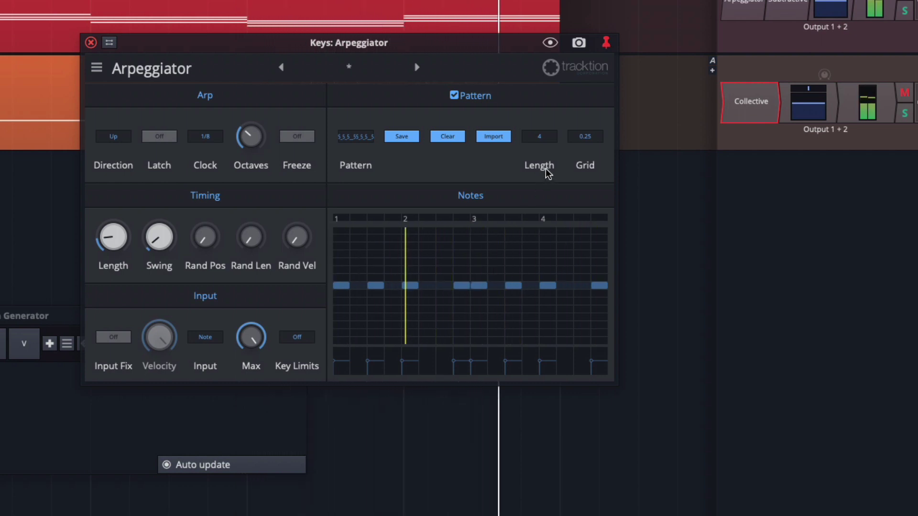
pyautogui.press('space')
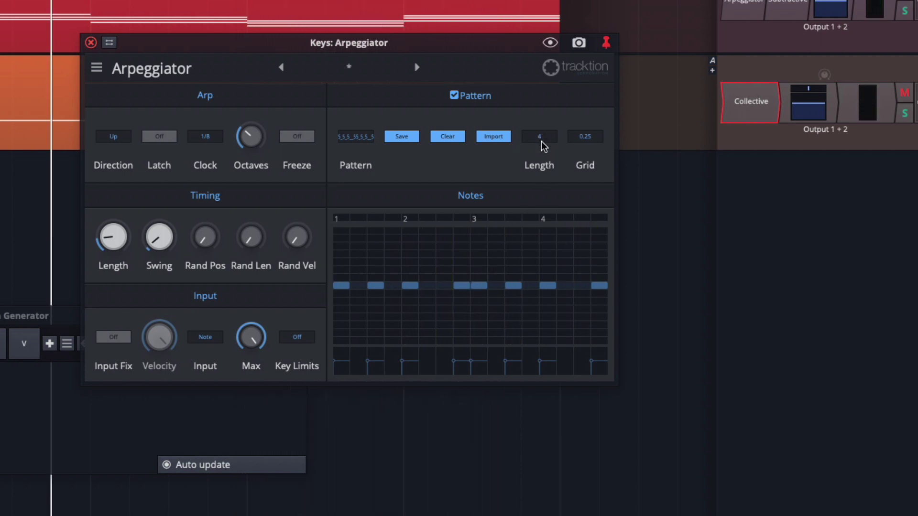
# Extend the arpeggiator pattern length to 8 and add four notes in its empty second half during playback
pyautogui.click(539, 137)
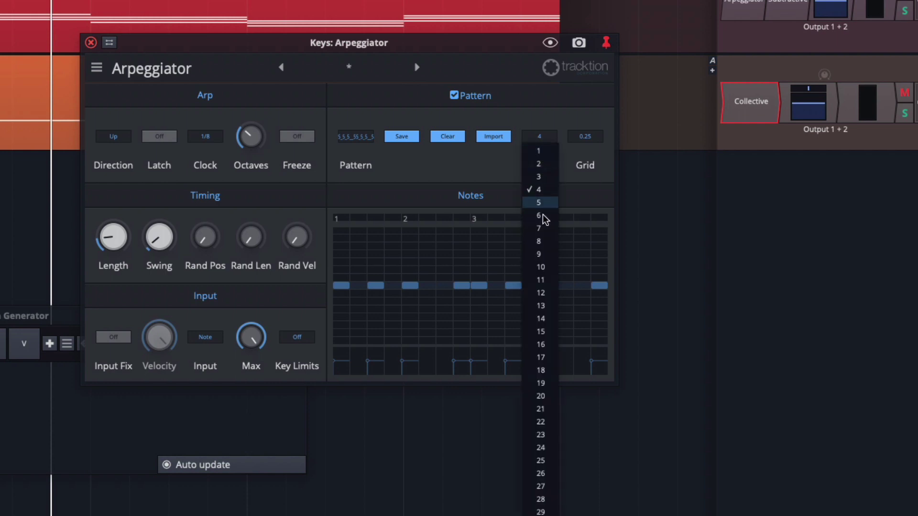
pyautogui.click(546, 243)
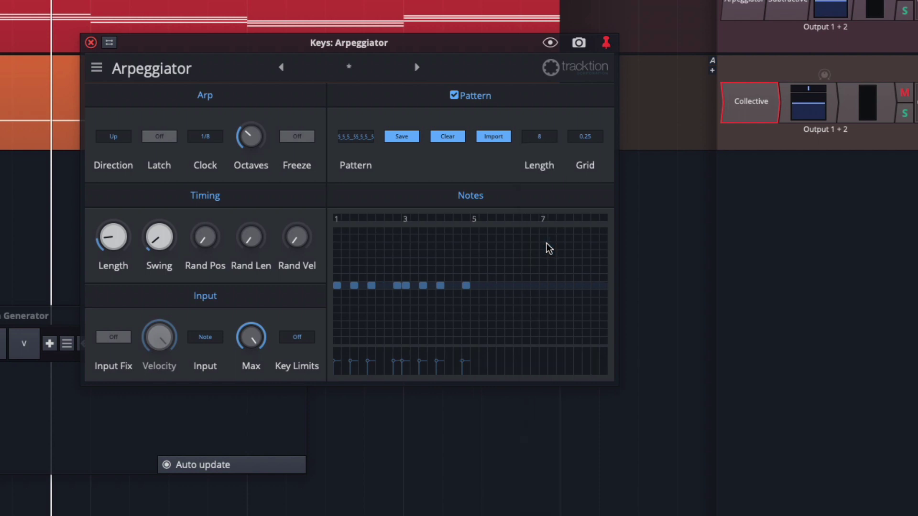
pyautogui.press('space')
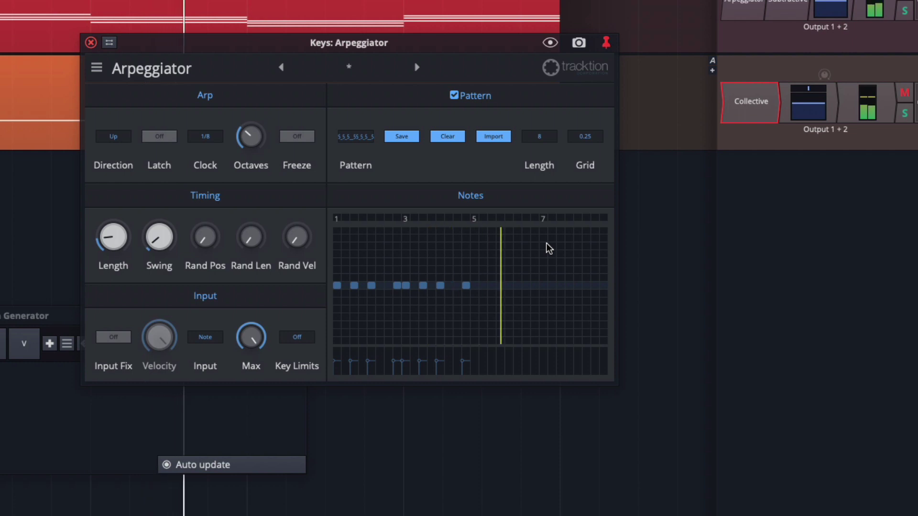
pyautogui.click(509, 285)
pyautogui.click(543, 286)
pyautogui.moveTo(577, 285); pyautogui.dragTo(579, 293)
pyautogui.click(602, 285)
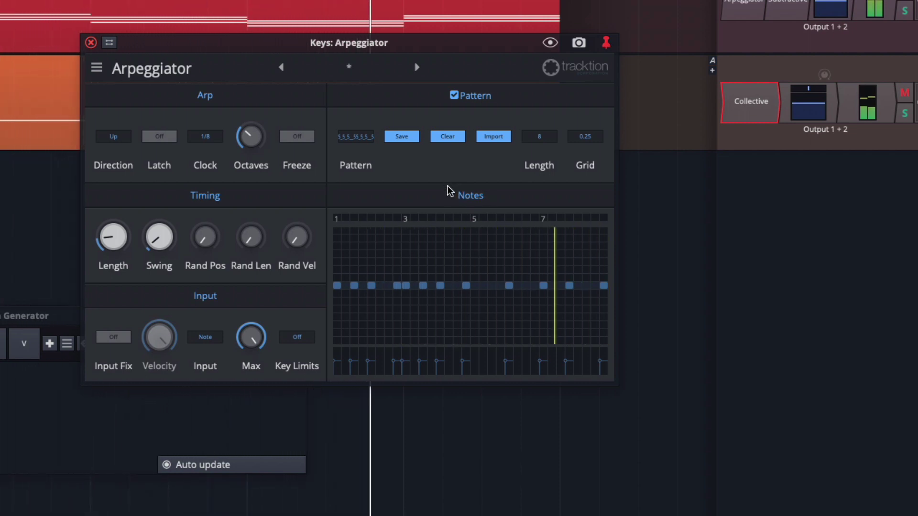
# Switch the arpeggiator to pattern __5__5__5__5__5_, audition it, and stop playback
pyautogui.click(372, 139)
pyautogui.click(377, 157)
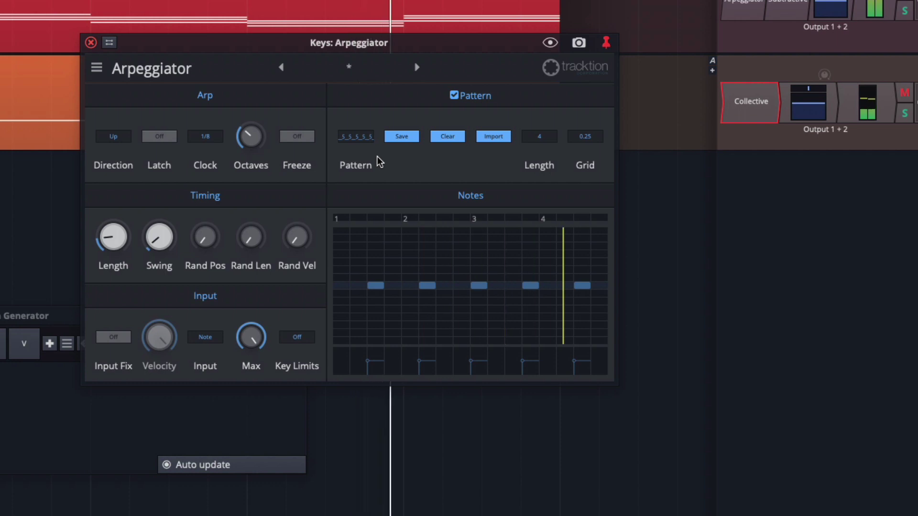
pyautogui.press('space')
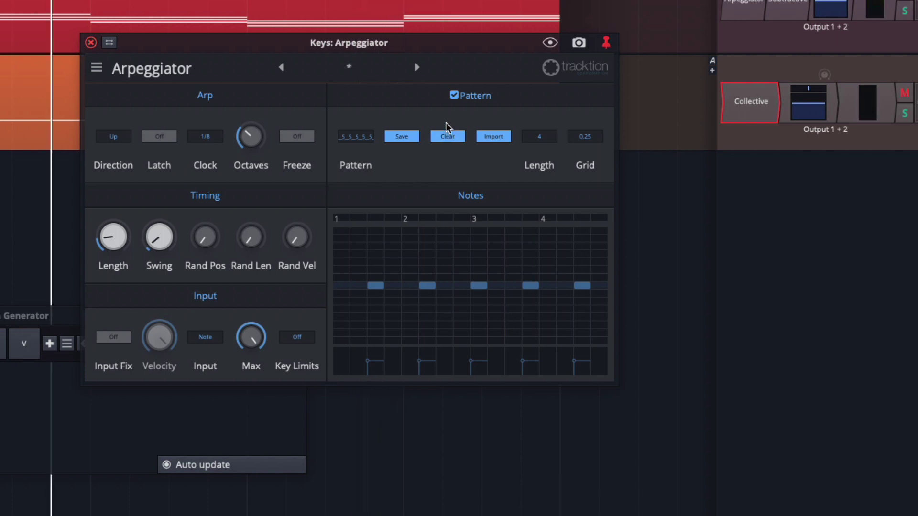
# Disable the Arpeggiator's Pattern section, move its window clear of the clips, and set Clock to 1/16 during playback
pyautogui.click(454, 95)
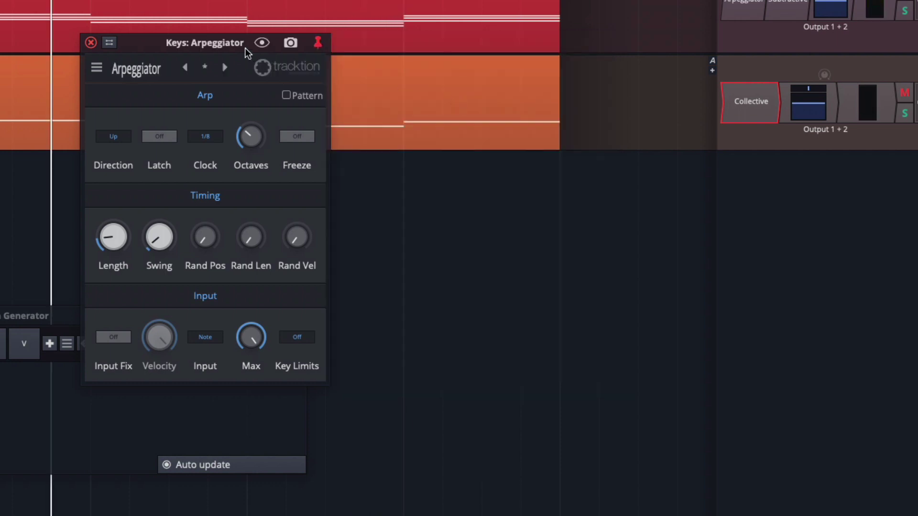
pyautogui.moveTo(245, 53); pyautogui.dragTo(598, 192)
pyautogui.press('space')
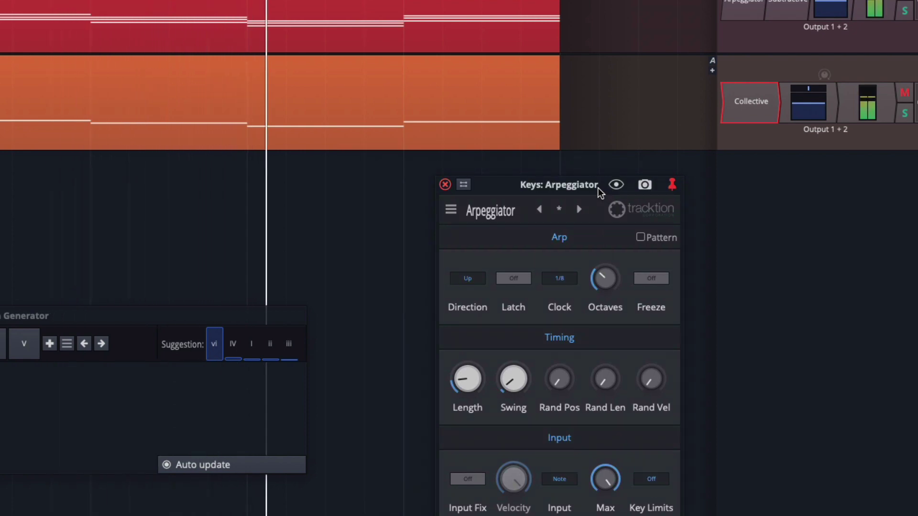
pyautogui.click(568, 280)
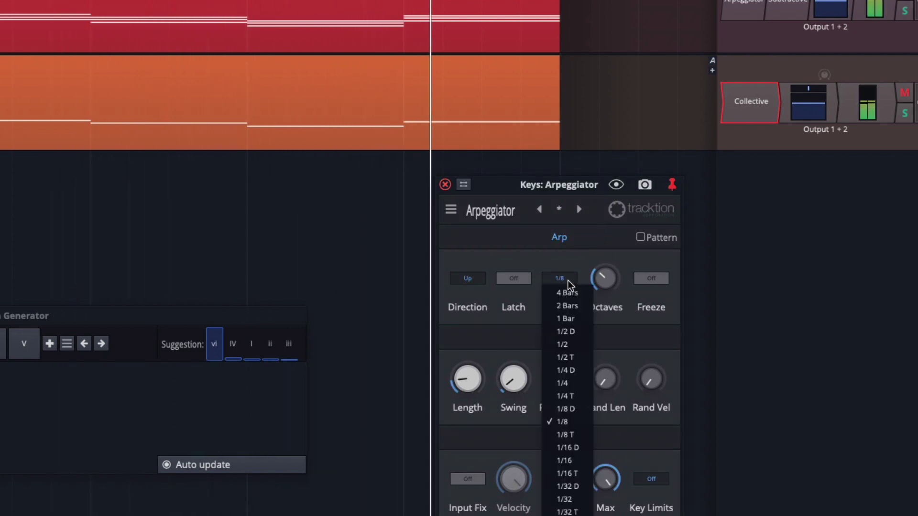
pyautogui.click(568, 460)
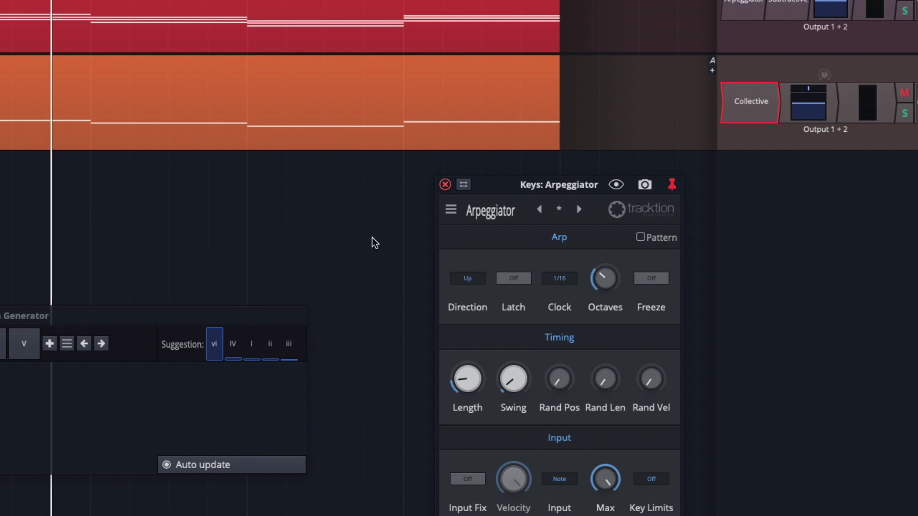
# Move the Pattern Generator closer to the tracks and apply the 32 steps bass preset to the Bass clip
pyautogui.click(27, 68)
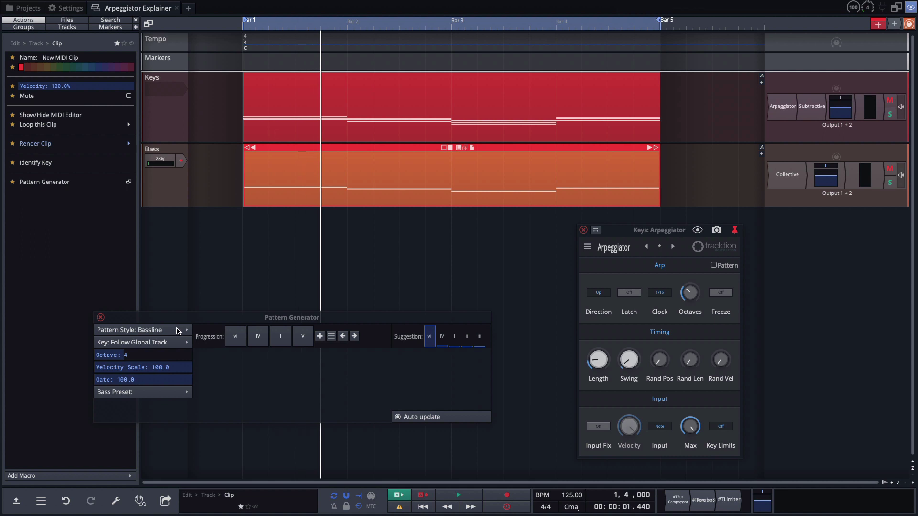
pyautogui.moveTo(182, 322); pyautogui.dragTo(247, 250)
pyautogui.click(227, 319)
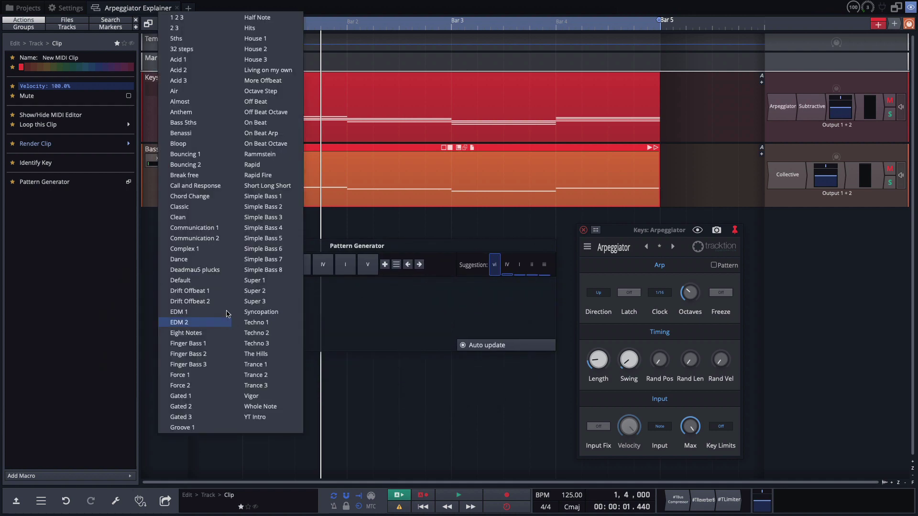
pyautogui.click(228, 49)
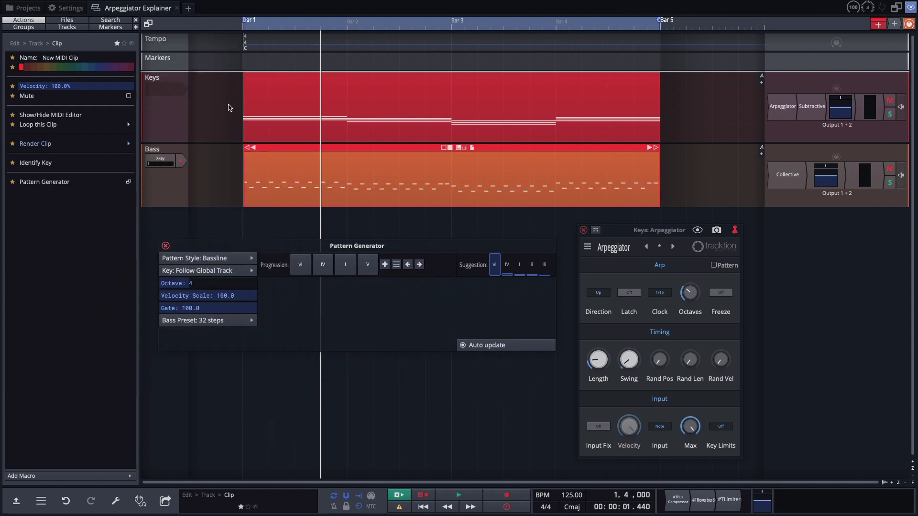
# Play the generated bassline, set the Bass track's volume to about -0.6 dB, and stop playback
pyautogui.press('space')
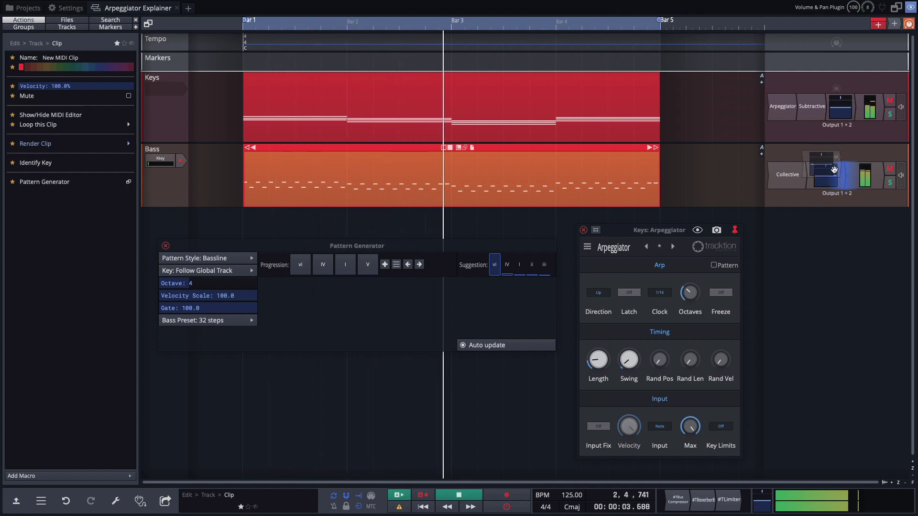
pyautogui.click(831, 185)
pyautogui.moveTo(832, 185); pyautogui.dragTo(832, 164)
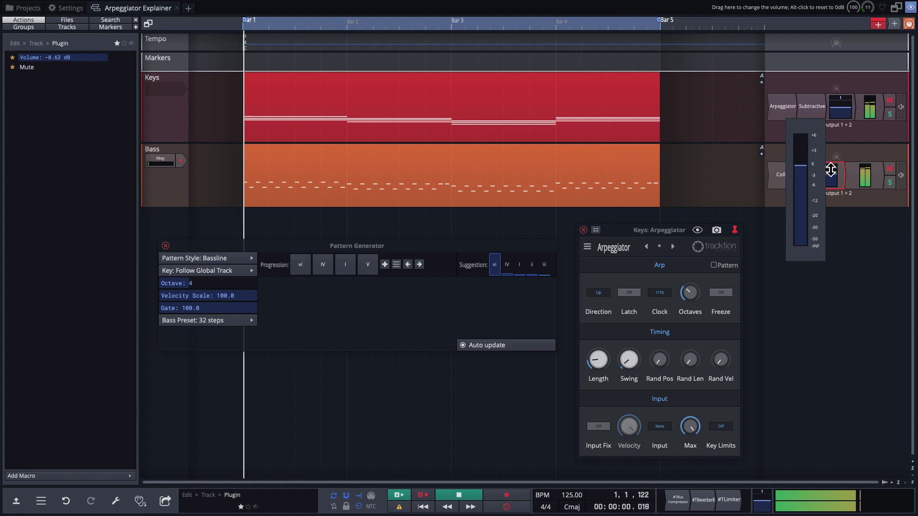
pyautogui.press('space')
# Apply the Rammstein bass preset to the Bass clip
pyautogui.click(330, 190)
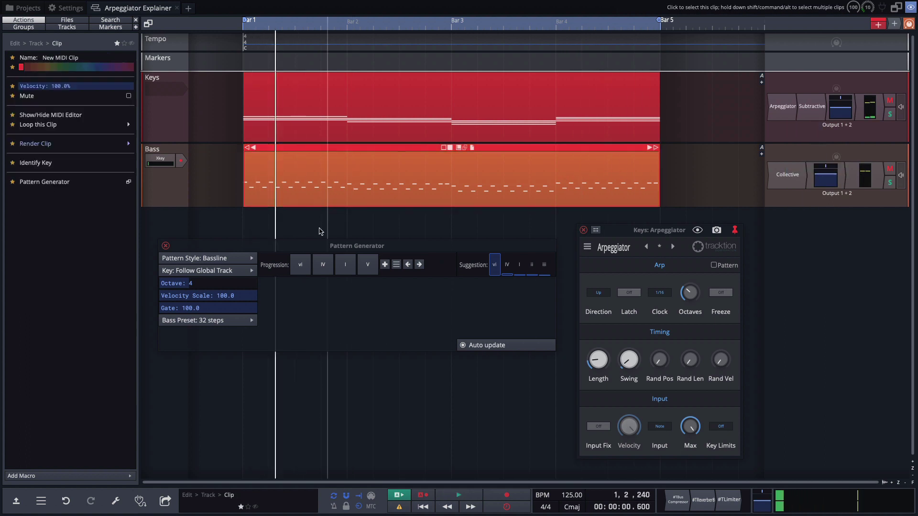
pyautogui.click(206, 321)
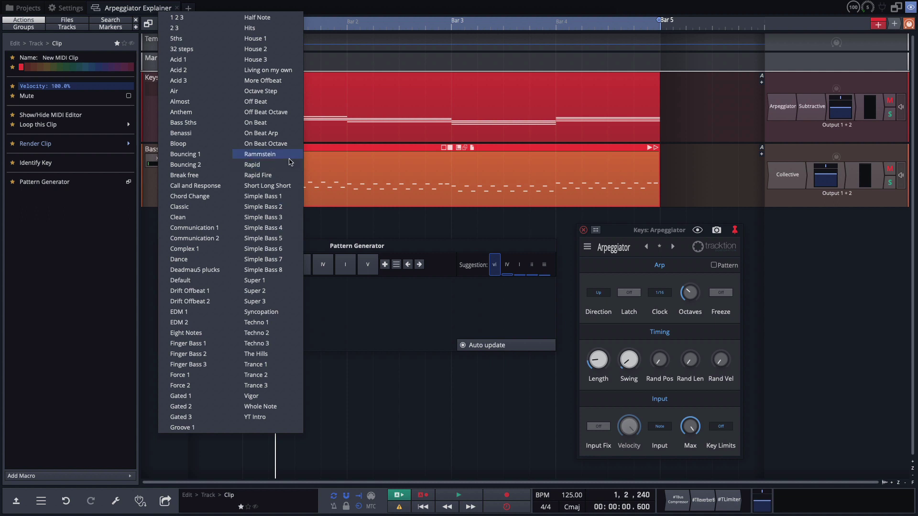
pyautogui.click(259, 154)
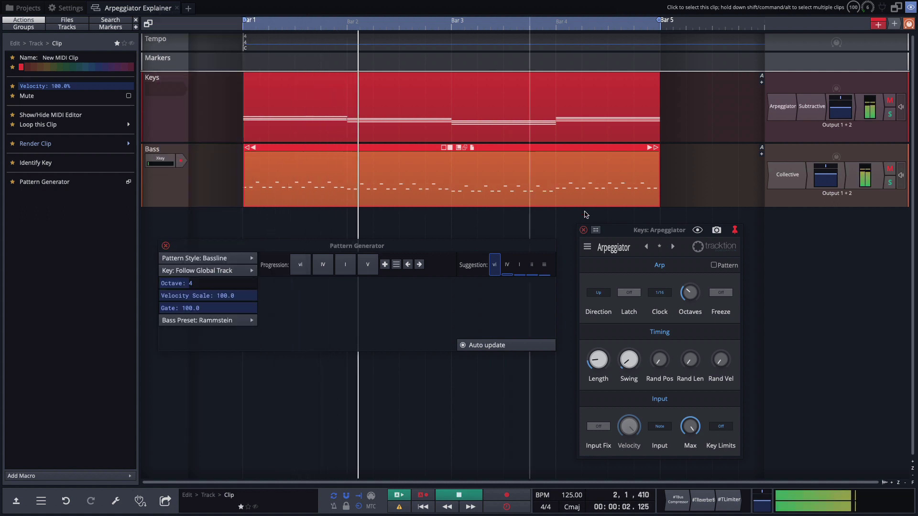
# Set the Bass track's volume to about +1.2 dB and the master volume to about -1.7 dB during playback
pyautogui.click(836, 180)
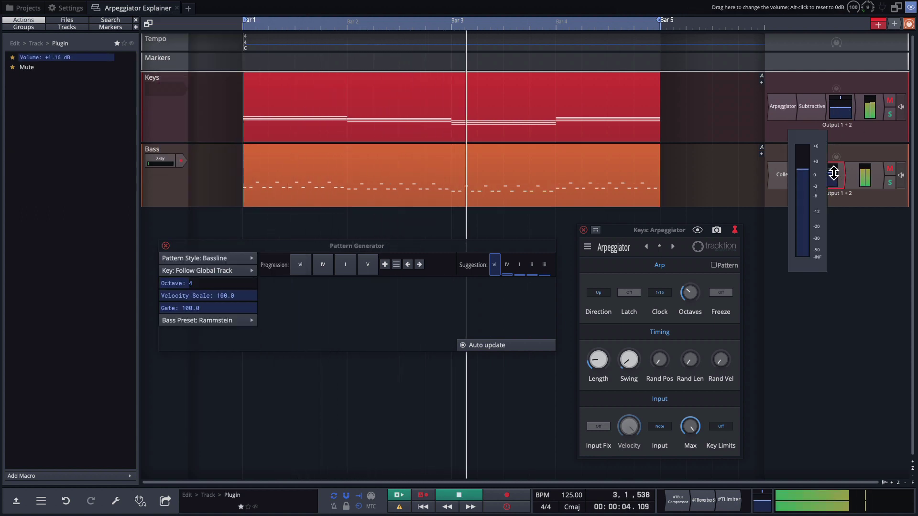
pyautogui.click(845, 115)
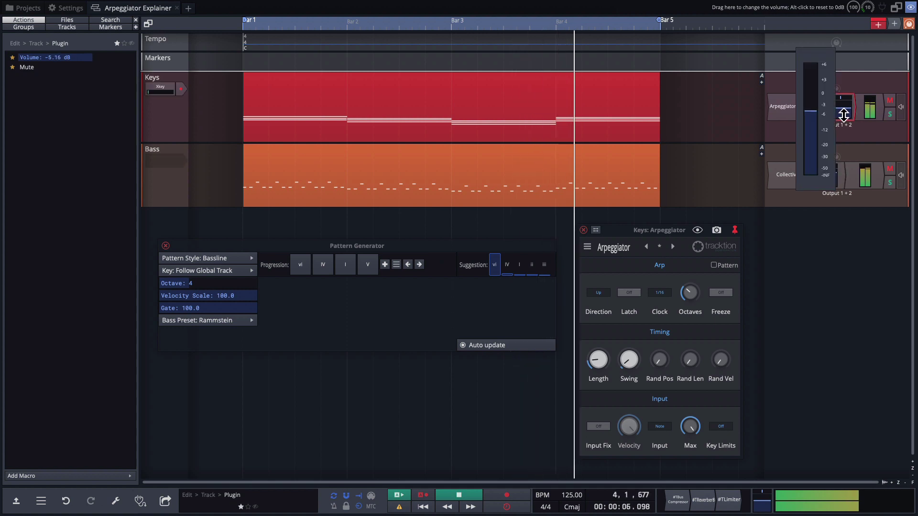
pyautogui.click(768, 505)
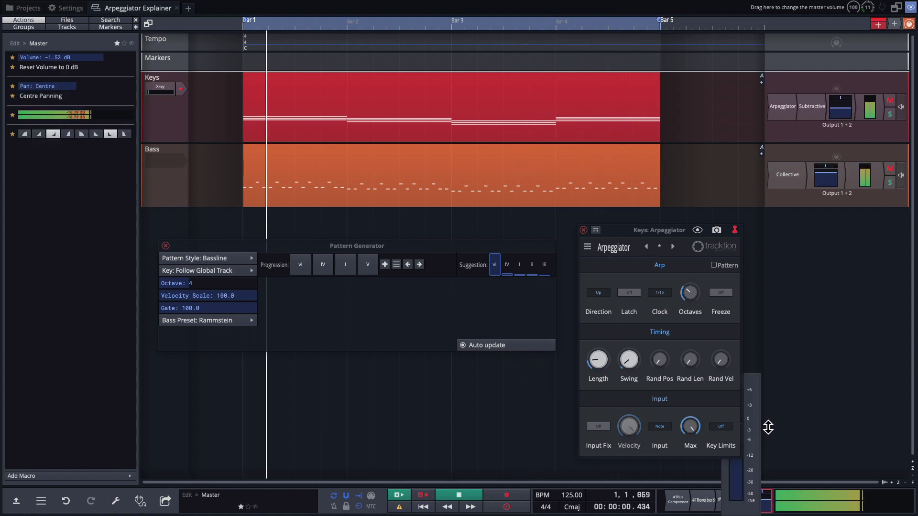
pyautogui.moveTo(764, 422)
pyautogui.mouseDown()
pyautogui.moveTo(762, 437)
pyautogui.moveTo(761, 427)
pyautogui.mouseUp()
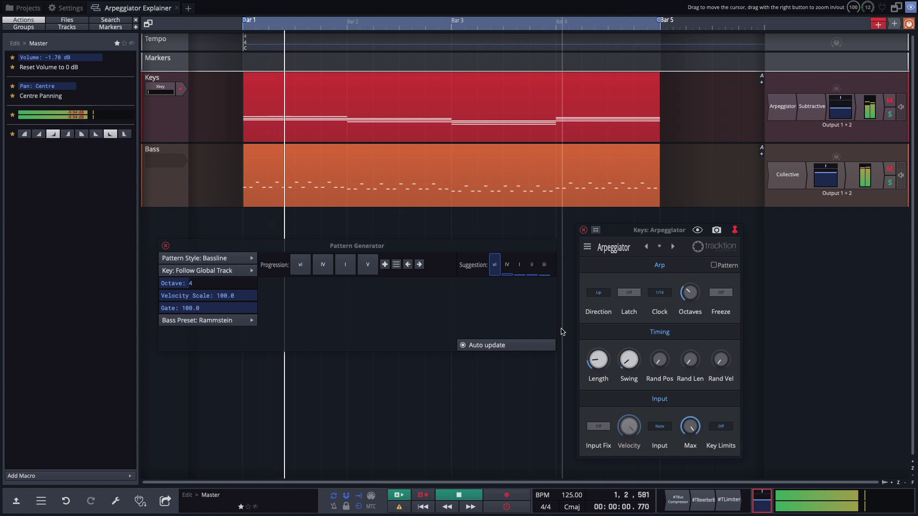
# Audition the Random arpeggio direction with more octaves and raise the Keys track's volume to +0.35 dB
pyautogui.press('space')
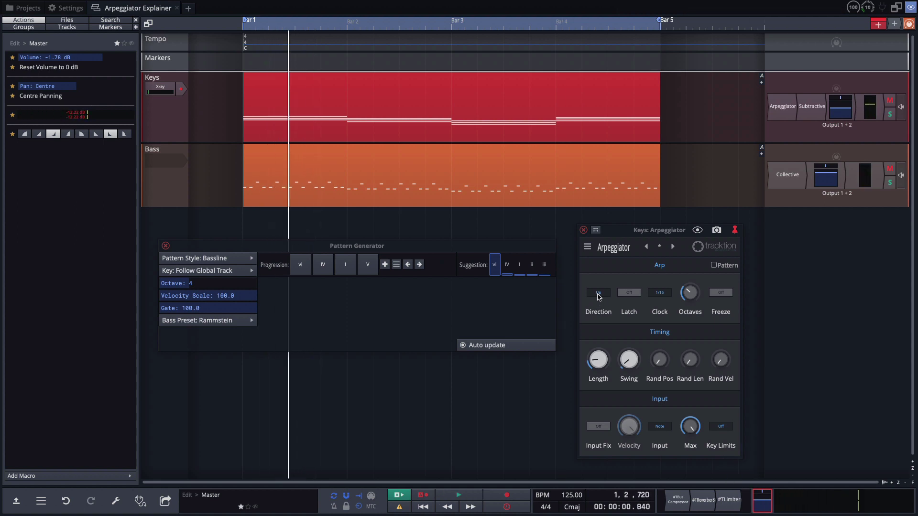
pyautogui.click(599, 293)
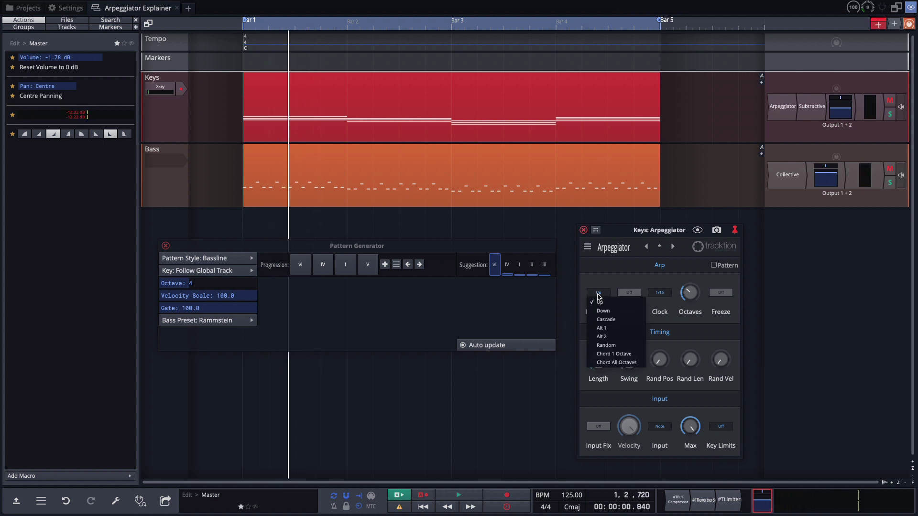
pyautogui.click(610, 344)
pyautogui.press('space')
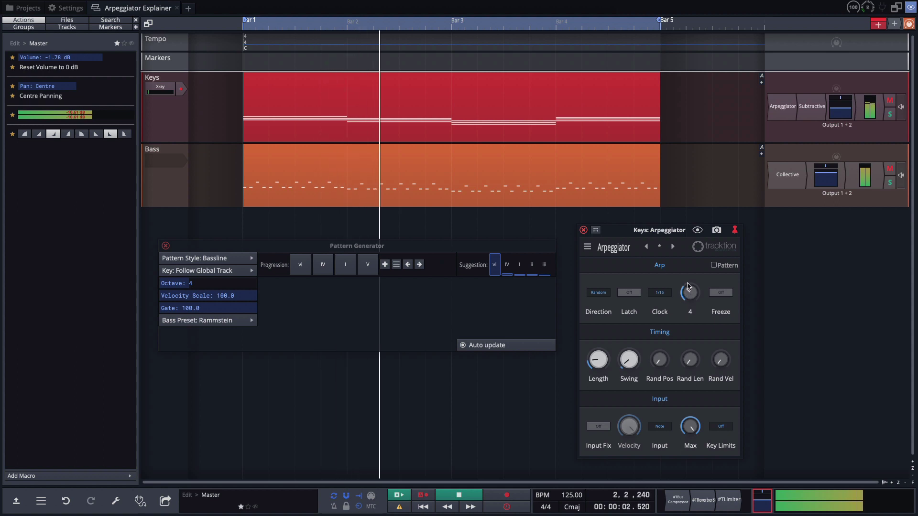
pyautogui.click(847, 104)
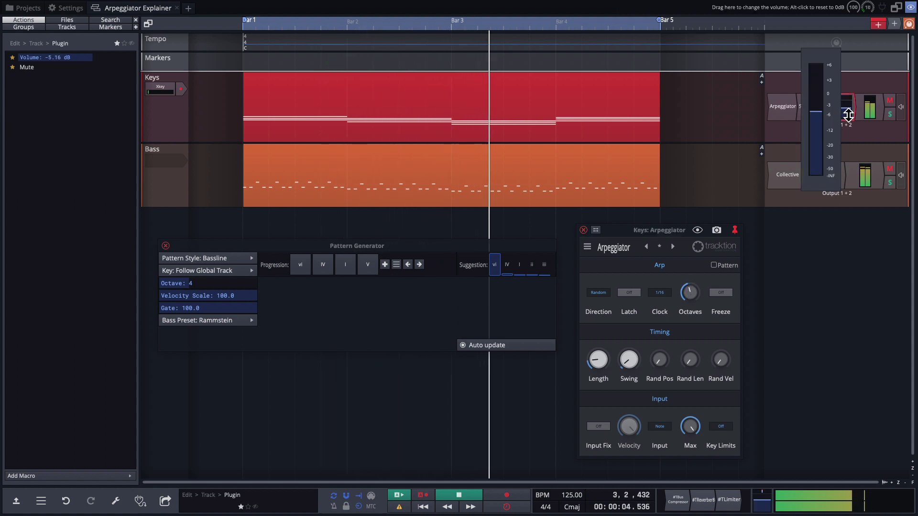
pyautogui.moveTo(847, 104); pyautogui.dragTo(847, 95)
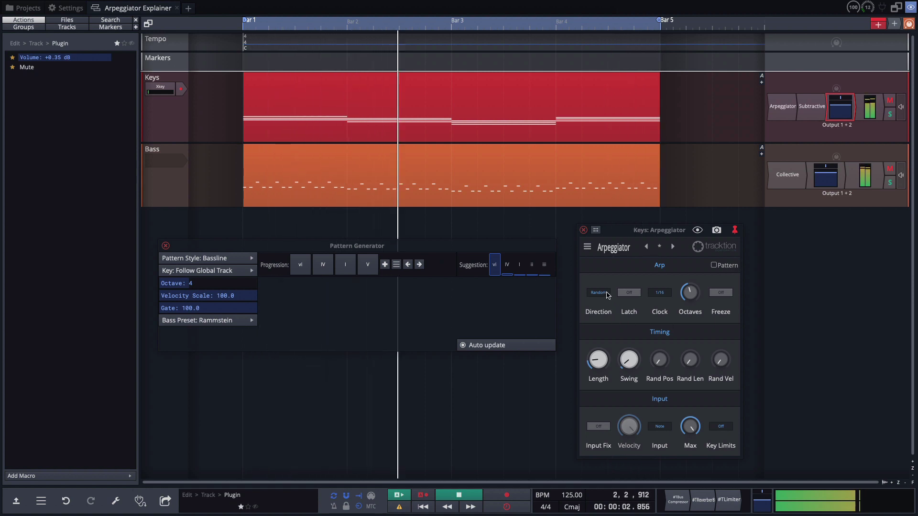
# Try the Cascade arpeggio direction with fewer octaves, then set Octaves to 4 during playback
pyautogui.click(607, 295)
pyautogui.click(611, 322)
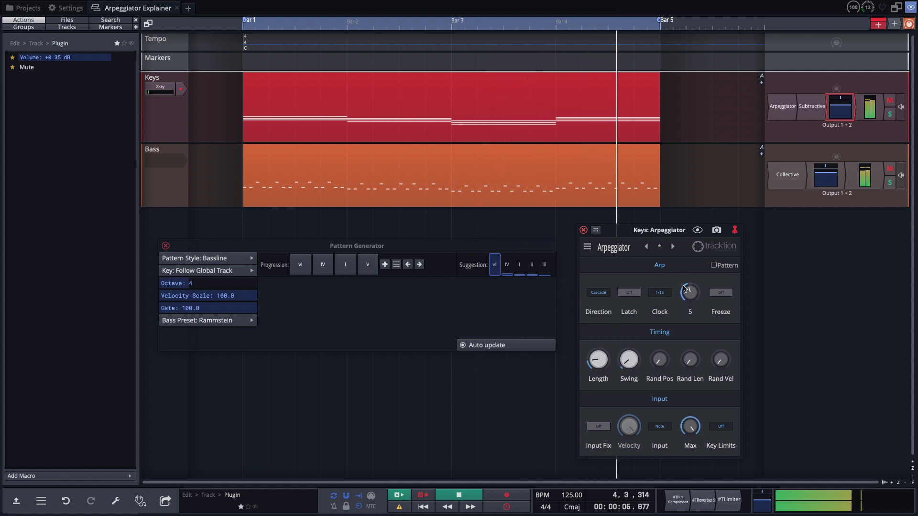
pyautogui.moveTo(688, 312); pyautogui.dragTo(690, 317)
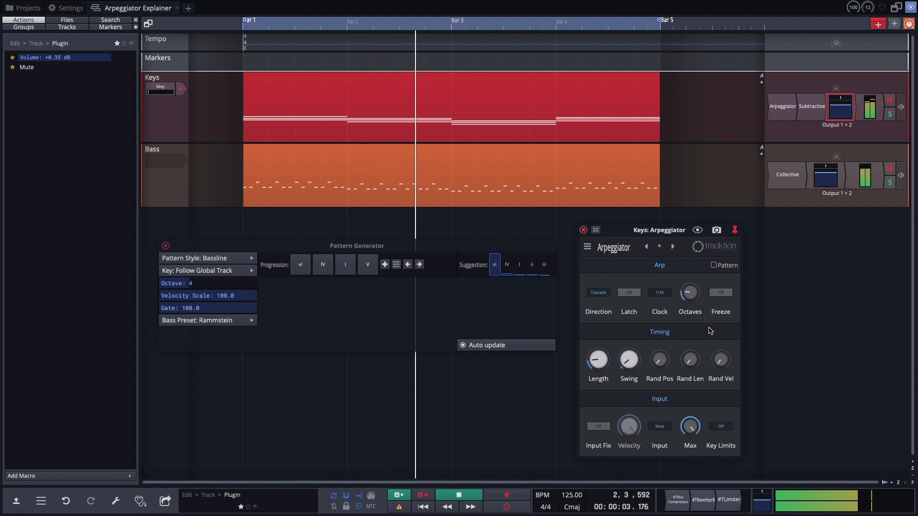
pyautogui.moveTo(710, 331); pyautogui.dragTo(709, 311)
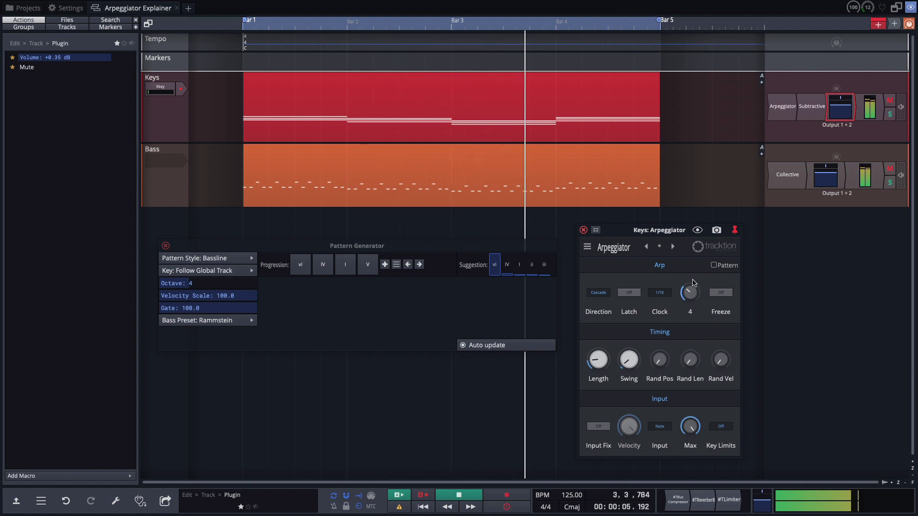
# Set the arpeggiator's Clock to 1/32 and its Direction to Alt 1 during playback
pyautogui.click(666, 294)
pyautogui.click(670, 440)
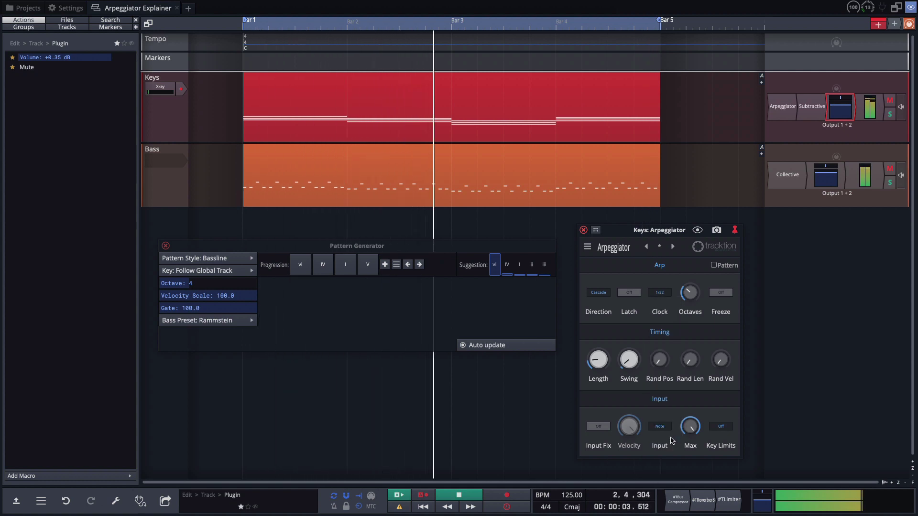
pyautogui.click(597, 293)
pyautogui.click(608, 331)
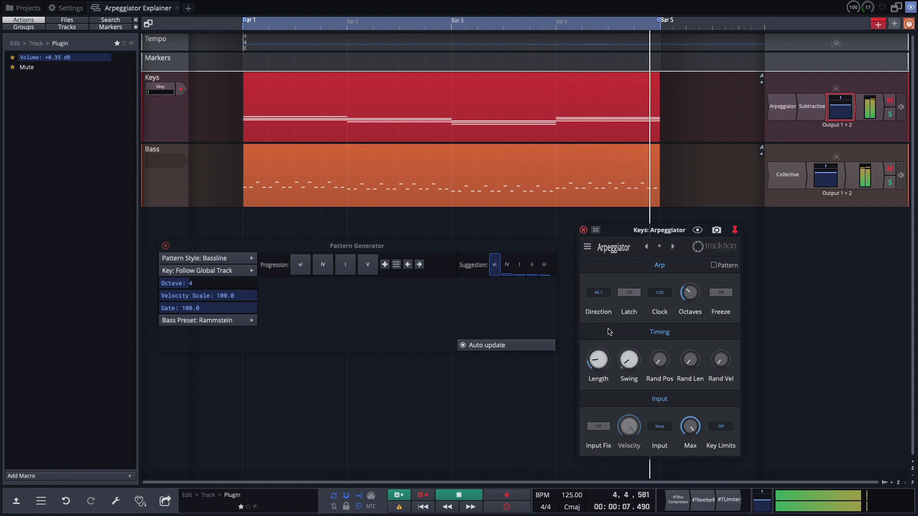
# Audition the arpeggiator's Alt 2, Random and Cascade directions during playback
pyautogui.click(603, 297)
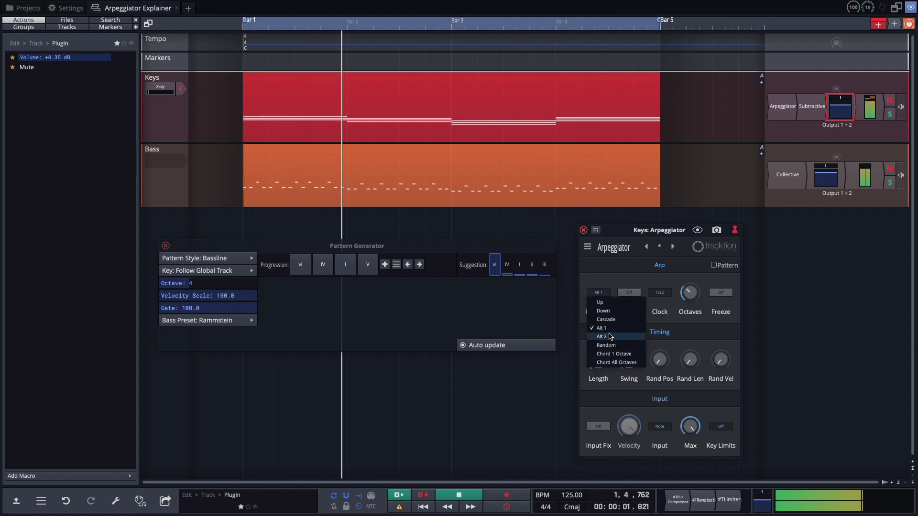
pyautogui.click(609, 338)
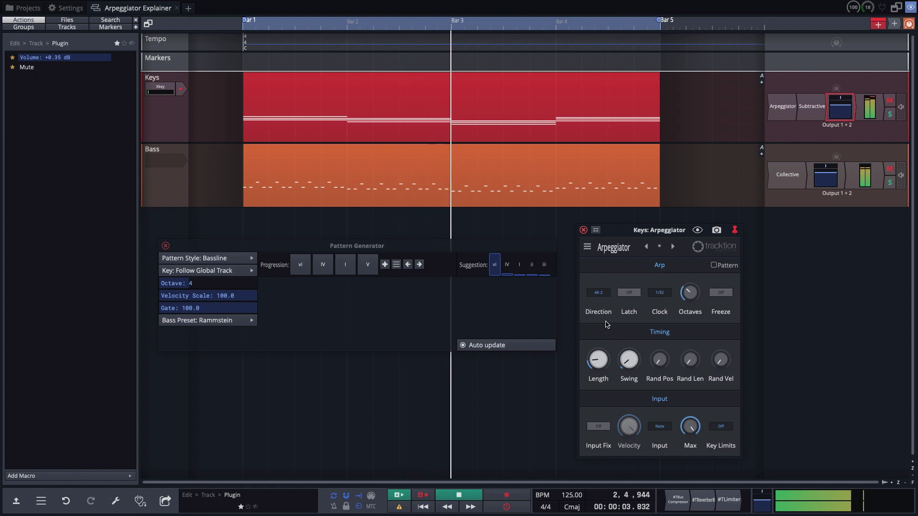
pyautogui.click(598, 292)
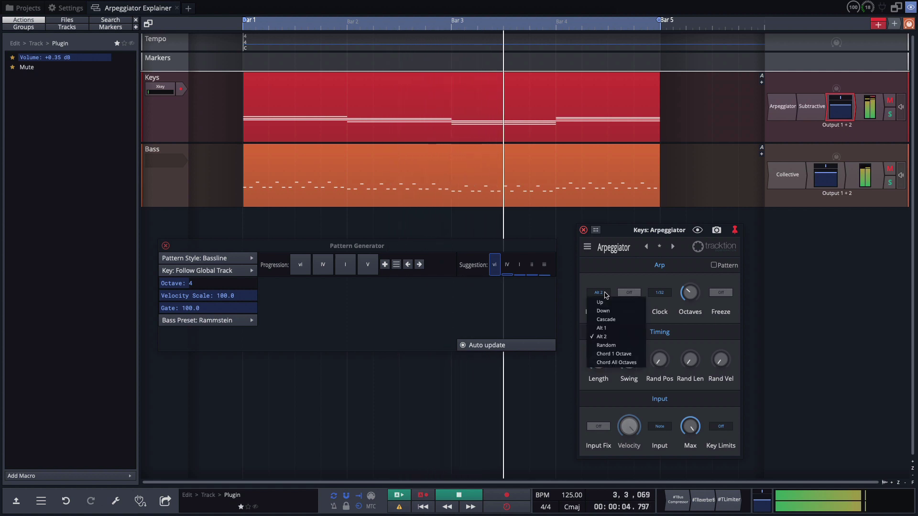
pyautogui.click(613, 346)
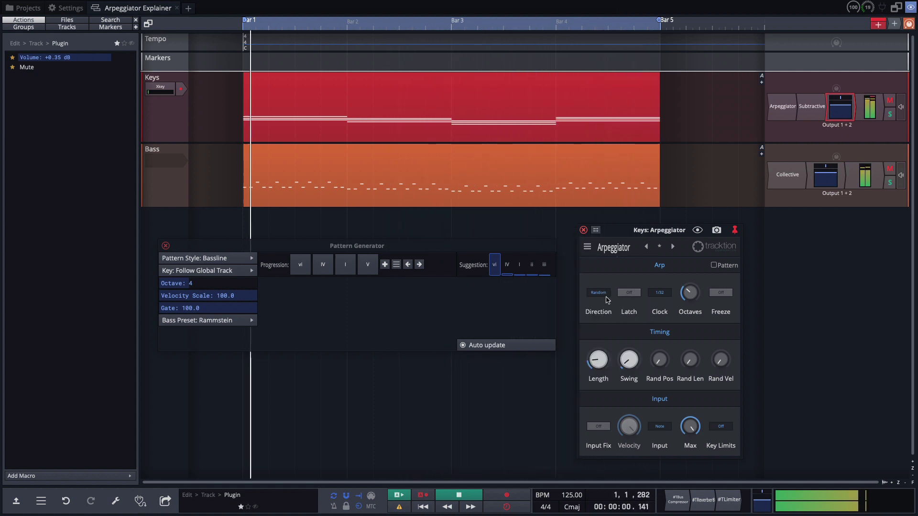
pyautogui.click(604, 296)
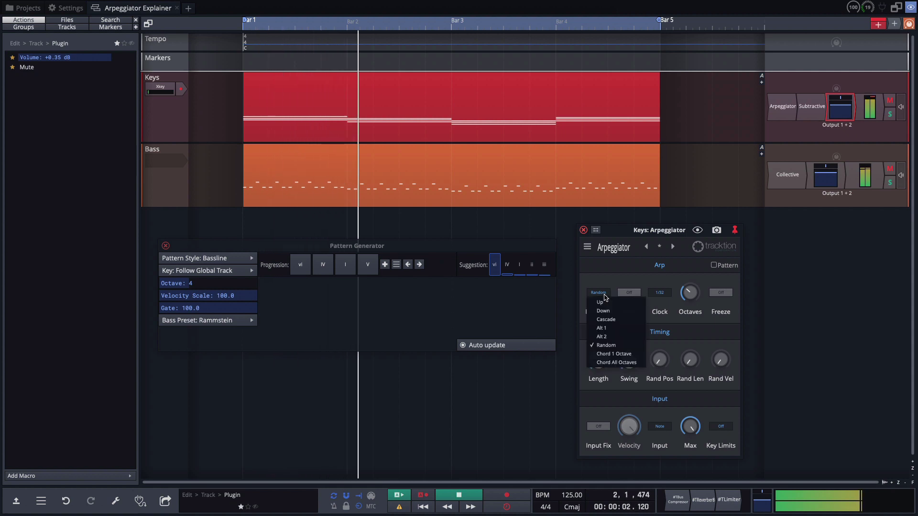
pyautogui.click(607, 319)
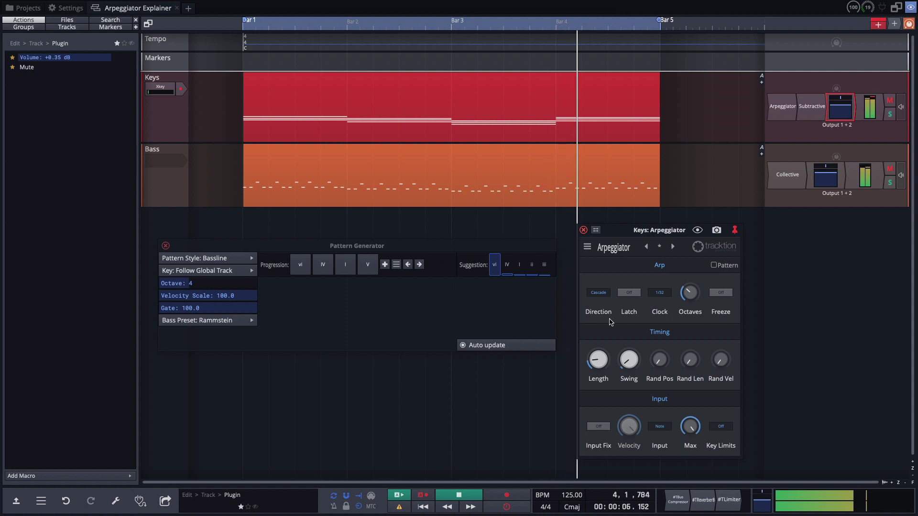
# Raise the arpeggiator's Octaves, set its Direction to Alt 1 and stop playback
pyautogui.scroll(1, 690, 282)
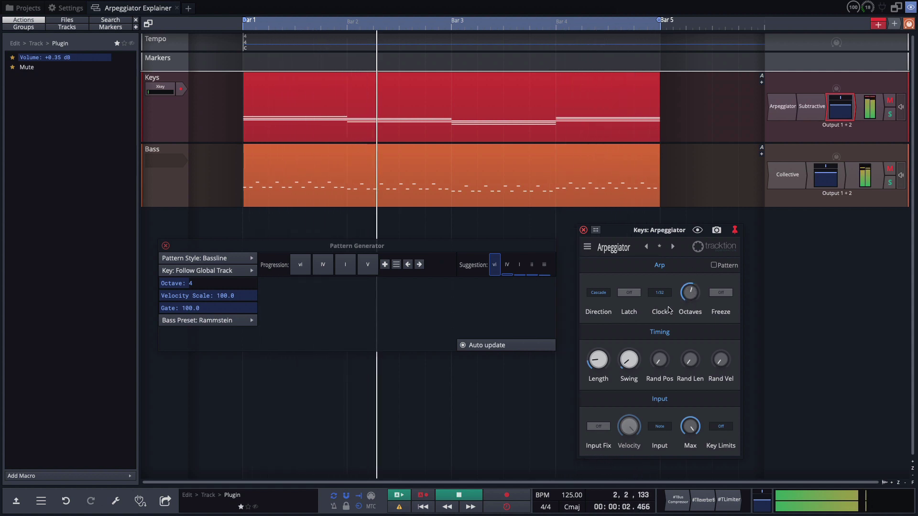
pyautogui.click(598, 293)
pyautogui.click(610, 329)
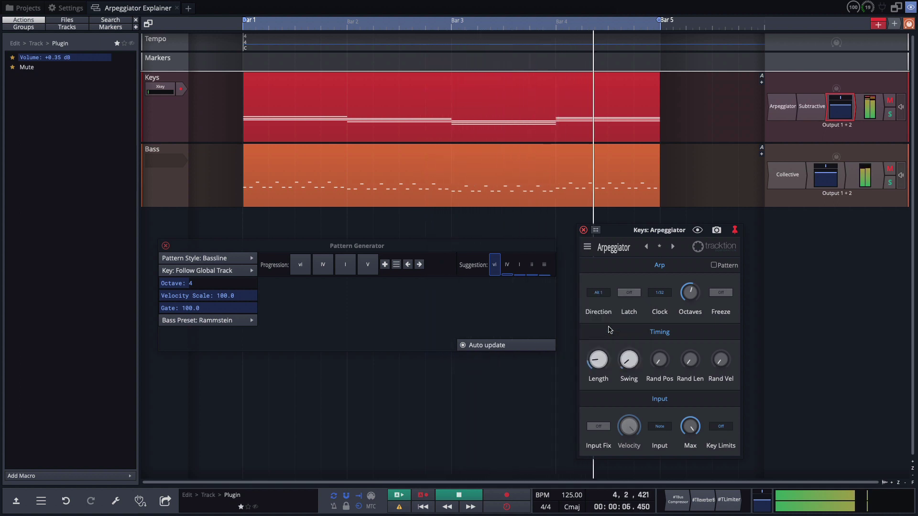
pyautogui.press('space')
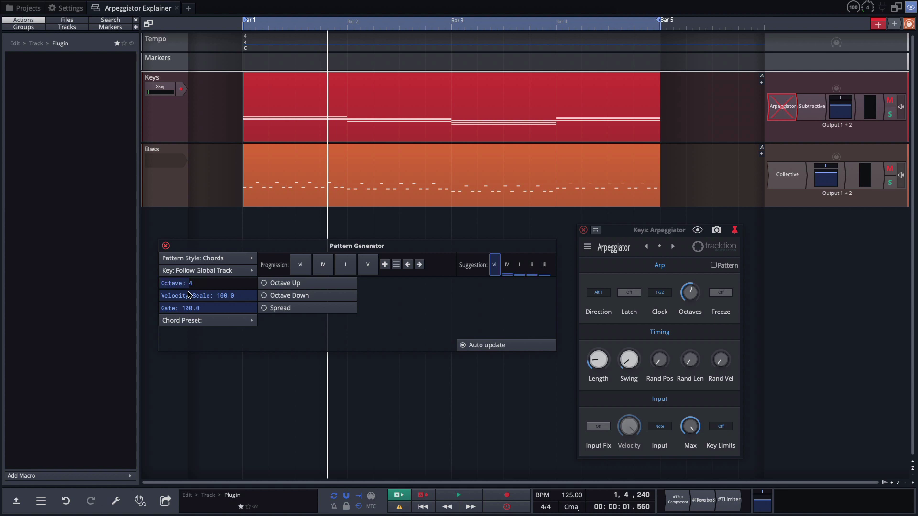
# Change the global key at the start of the Tempo track to Eb and play the edit
pyautogui.click(178, 48)
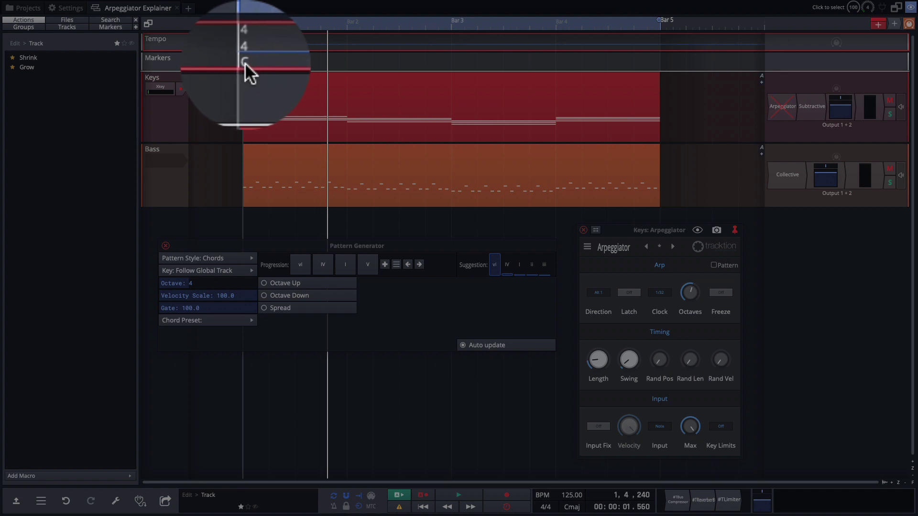
pyautogui.click(245, 55)
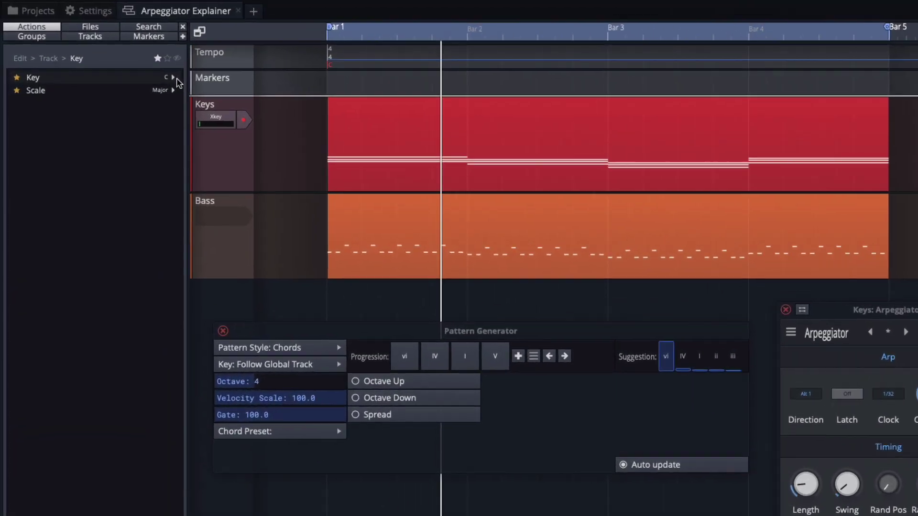
pyautogui.click(129, 58)
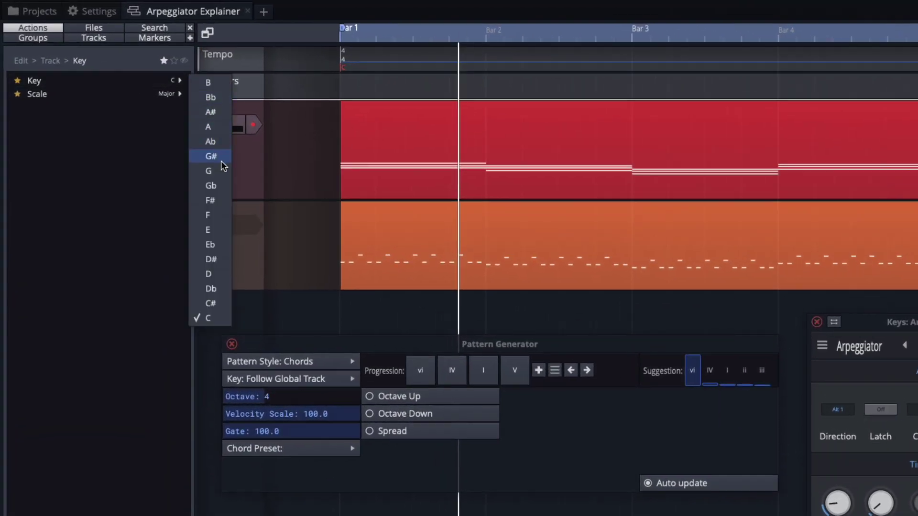
pyautogui.click(210, 244)
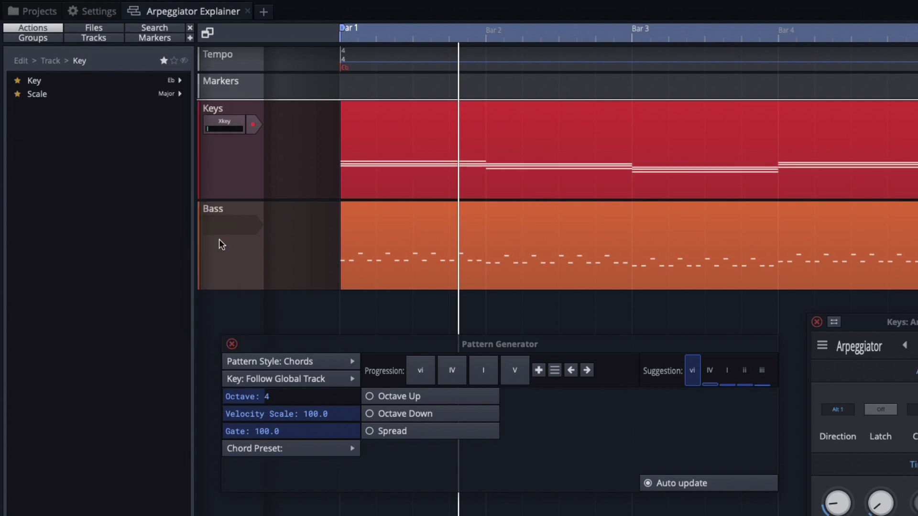
pyautogui.press('space')
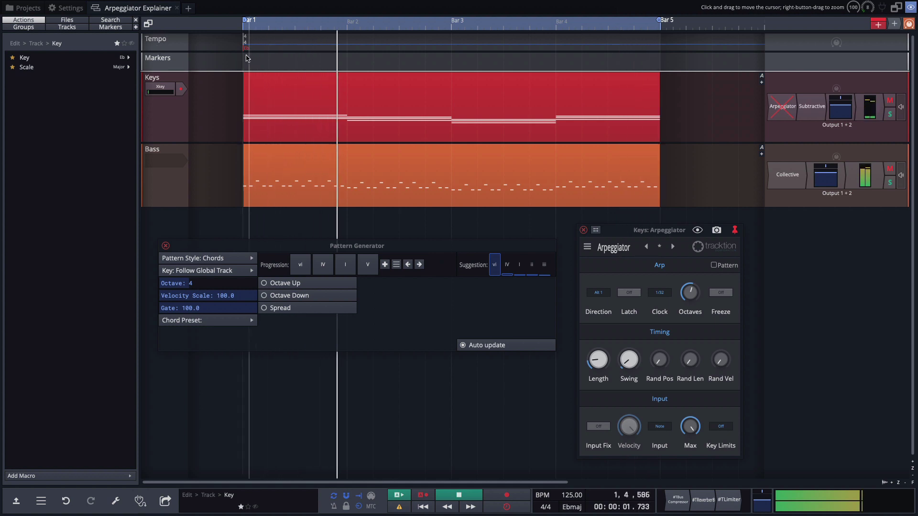
# Set the global key to Ab during playback and re-enable the Arpeggiator on the Keys track
pyautogui.click(125, 57)
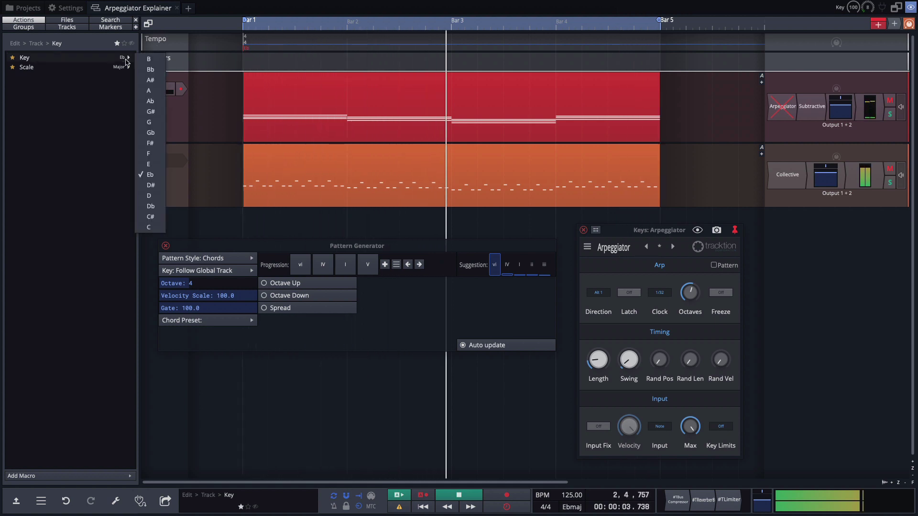
pyautogui.click(152, 100)
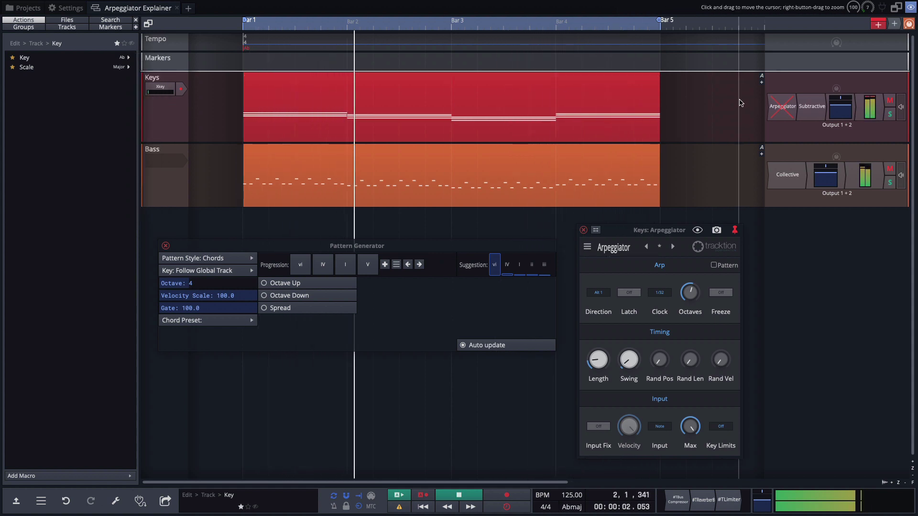
pyautogui.click(782, 106)
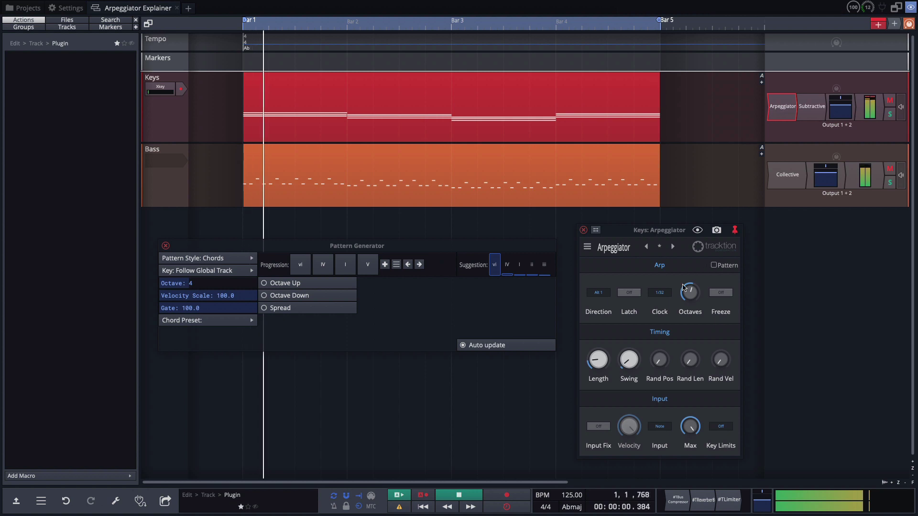
# Set the arpeggiator's Clock to 1/16, listen to the result and stop playback
pyautogui.click(659, 293)
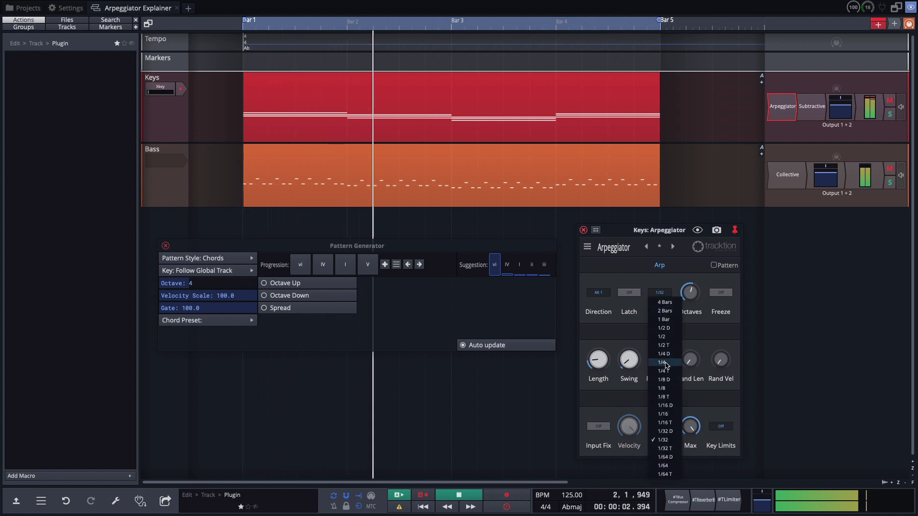
pyautogui.click(669, 414)
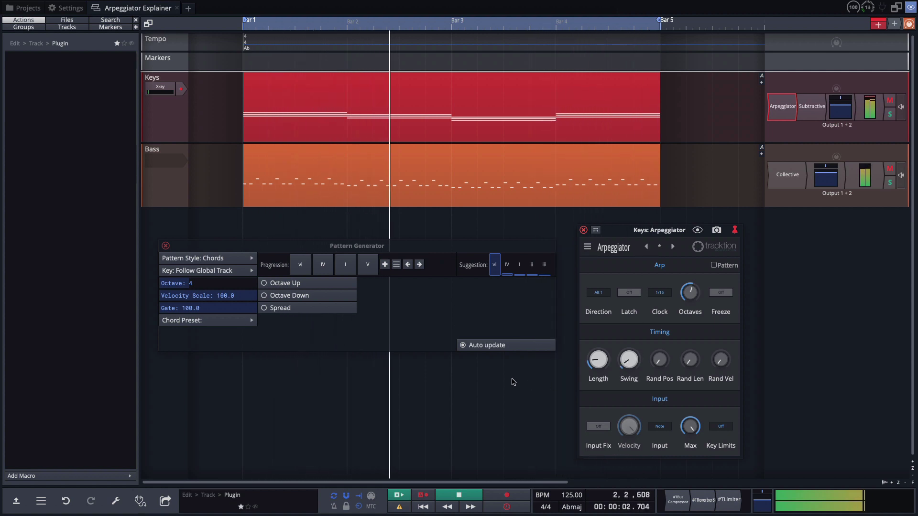
pyautogui.press('space')
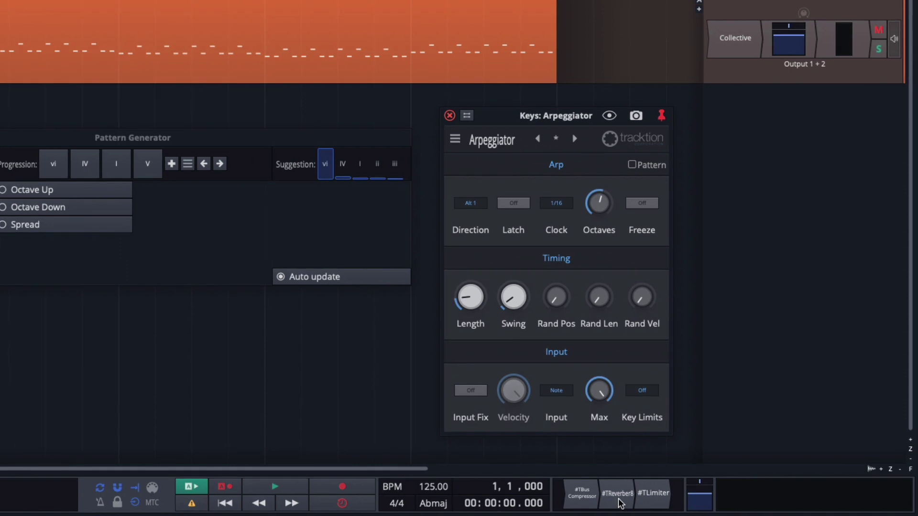
# Compare the mix with the master Reverber8 plugin bypassed and enabled, leave it enabled, close its window and stop playback
pyautogui.doubleClick(618, 498)
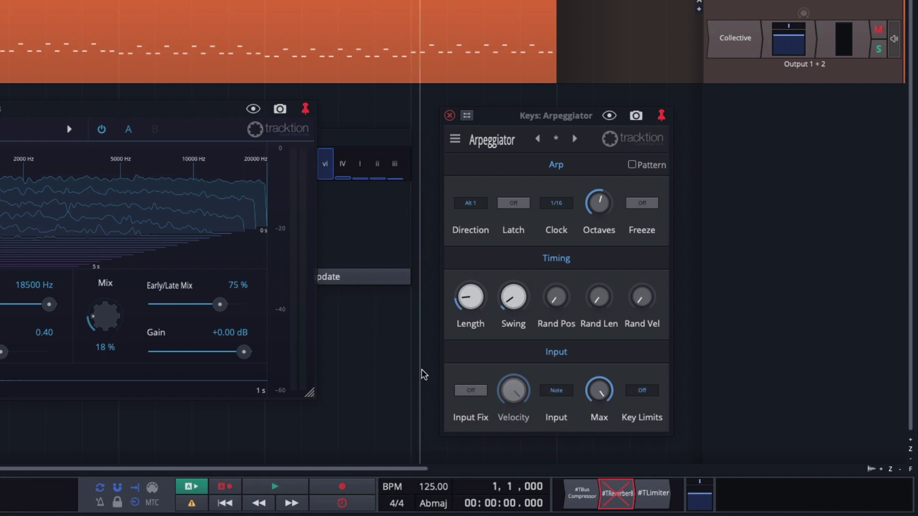
pyautogui.press('space')
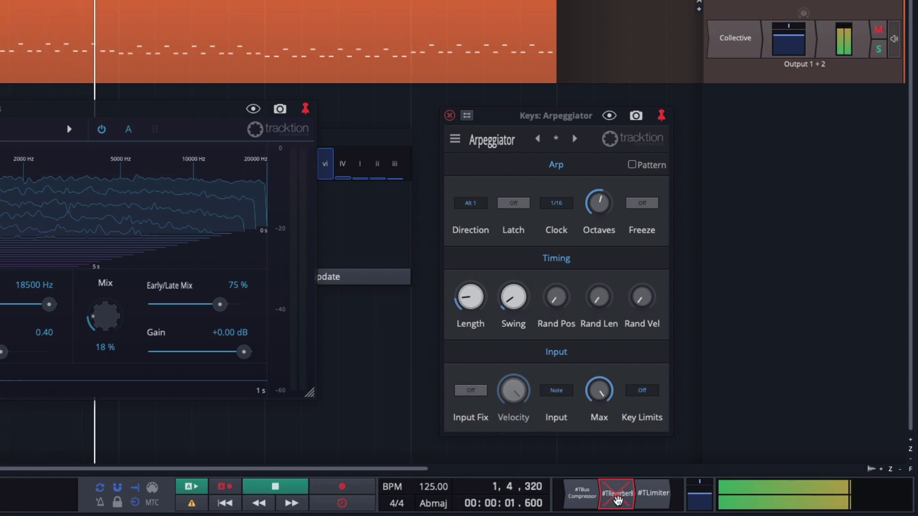
pyautogui.moveTo(616, 499); pyautogui.dragTo(617, 485)
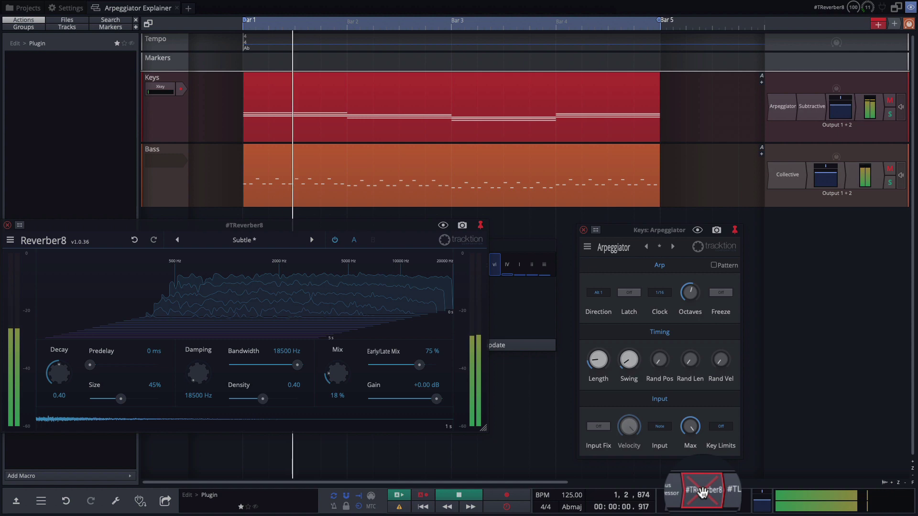
pyautogui.moveTo(702, 492); pyautogui.dragTo(702, 500)
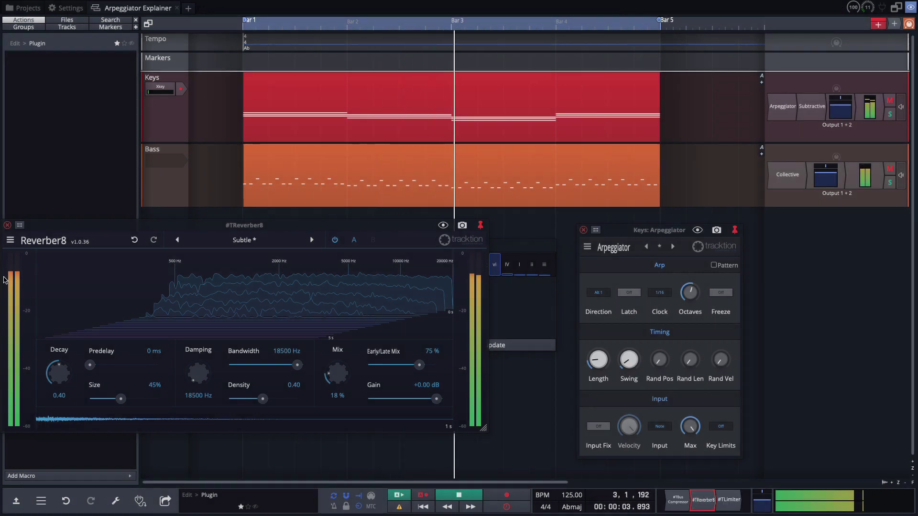
pyautogui.click(7, 225)
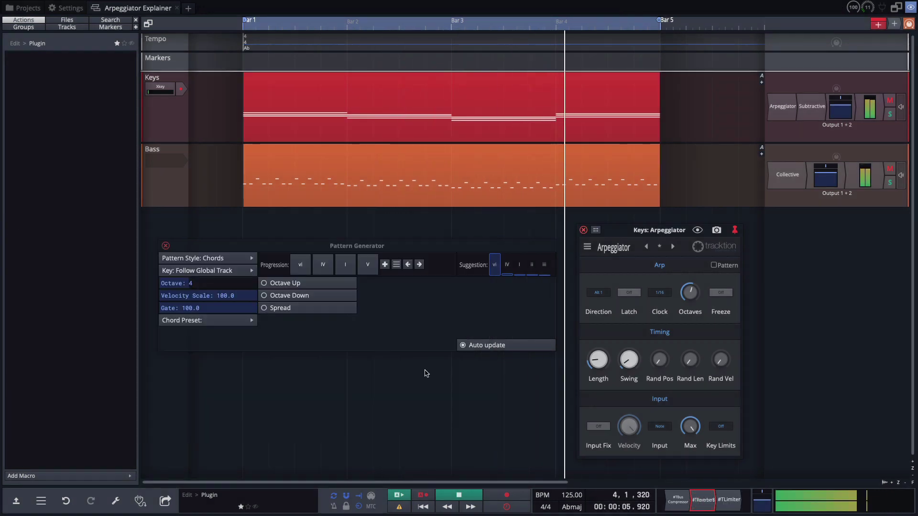
pyautogui.press('space')
# Select the Bass track's MIDI clip and move the Pattern Generator window into the empty area below the tracks
pyautogui.click(300, 150)
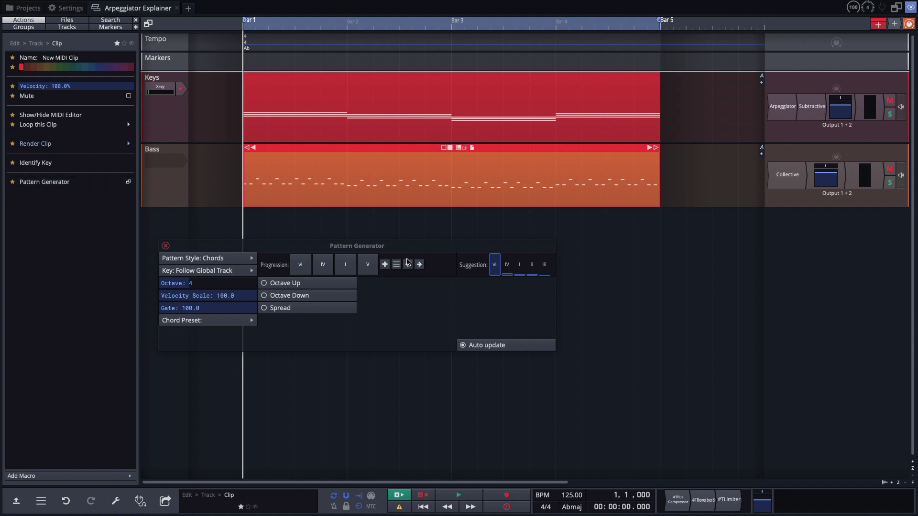
pyautogui.moveTo(409, 251); pyautogui.dragTo(573, 282)
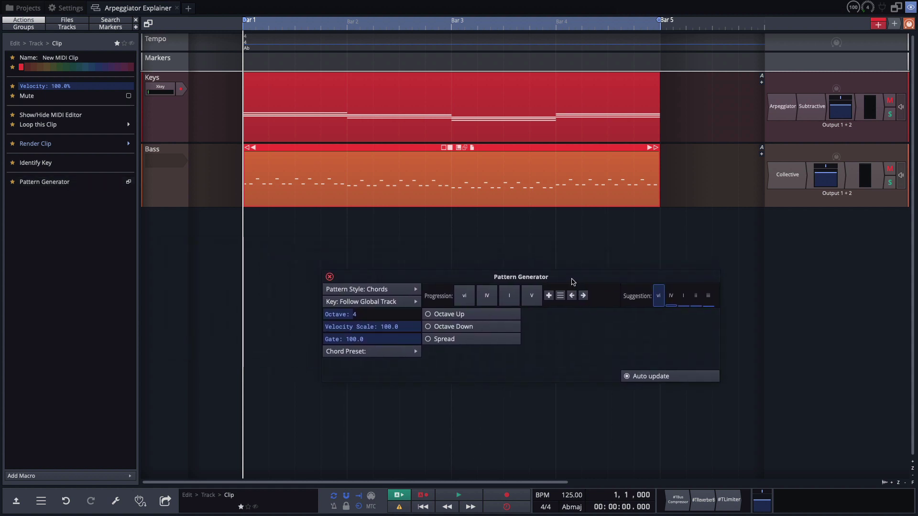